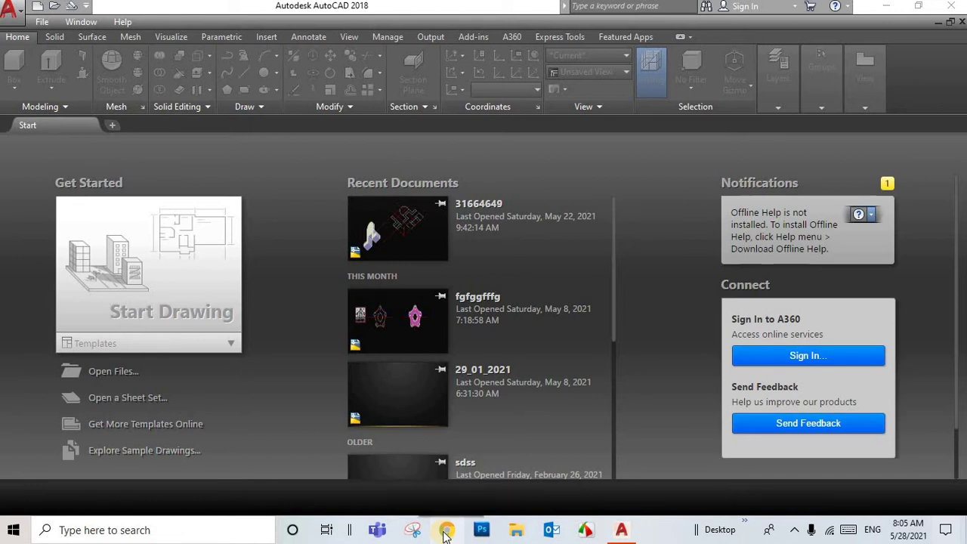
# Open a new Google Chrome window over the AutoCAD Start page
pyautogui.click(448, 531)
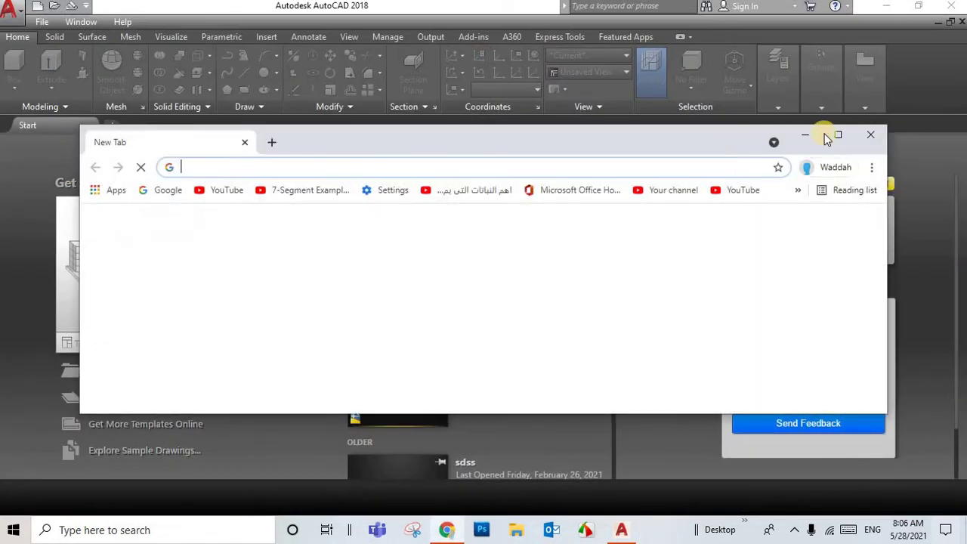
# Search Google Images for 'autocad tutorial 3d practice' and preview the cadin360 exercises image
pyautogui.click(838, 135)
pyautogui.click(362, 295)
pyautogui.write('autocad tutorial 3d practice')
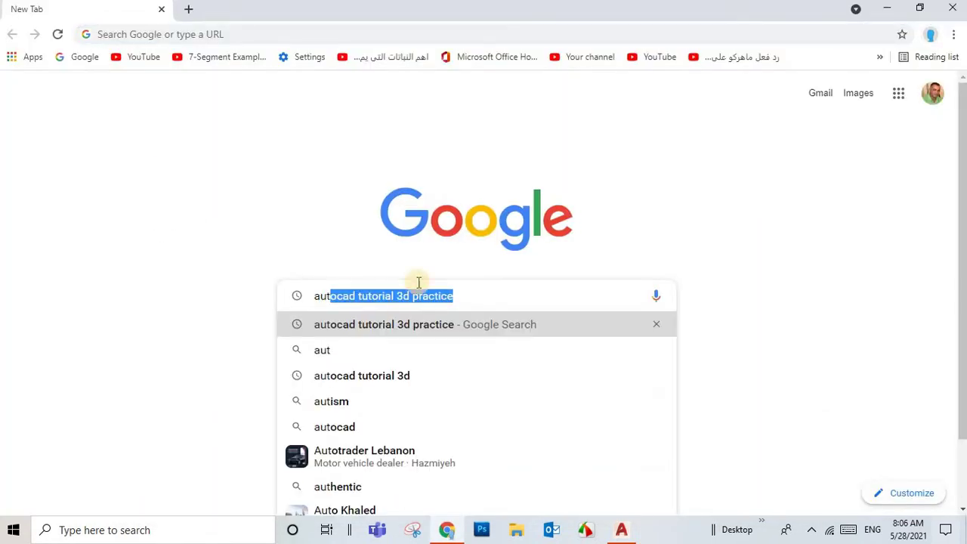
pyautogui.click(383, 325)
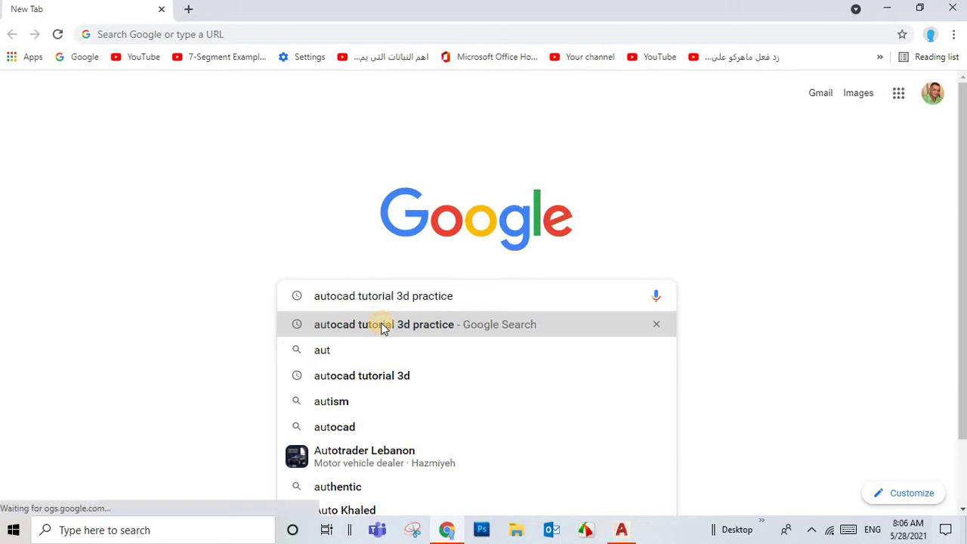
pyautogui.click(253, 125)
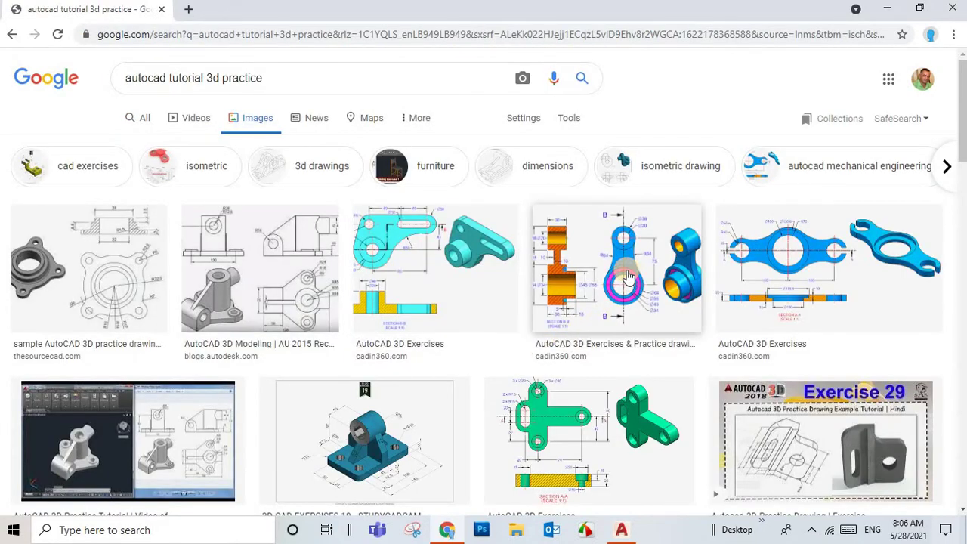
pyautogui.click(609, 278)
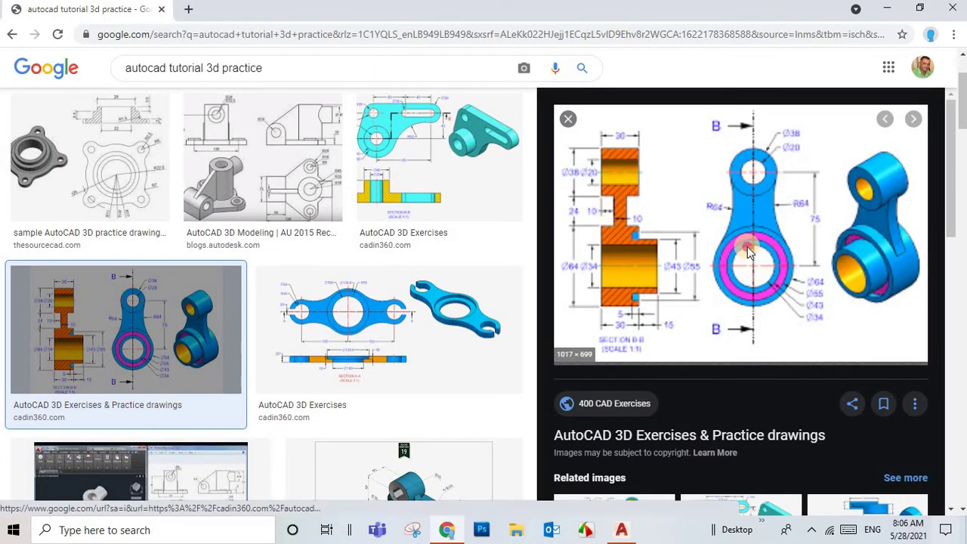
# Open the cadin360 3D exercises page and scroll down to AutoCAD 3D Exercise - 7
pyautogui.click(669, 241)
pyautogui.scroll(-3, 426, 237)
pyautogui.scroll(-5, 426, 238)
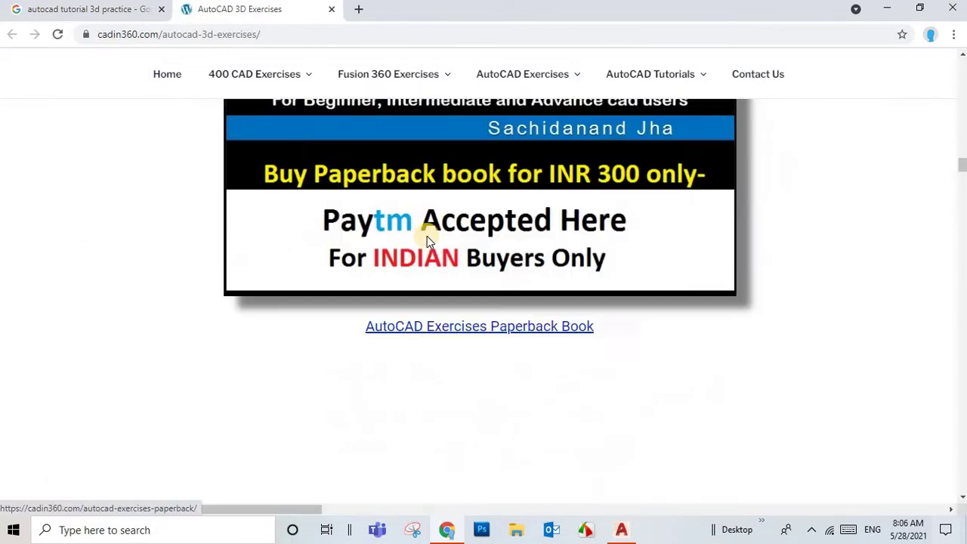
pyautogui.scroll(-5, 427, 238)
pyautogui.scroll(-3, 427, 241)
pyautogui.scroll(-3, 427, 241)
pyautogui.scroll(-3, 427, 240)
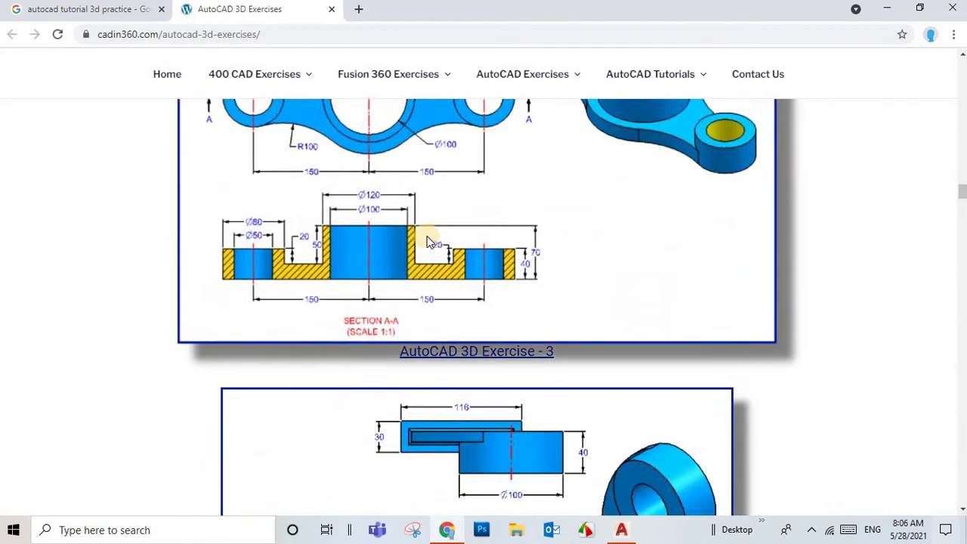
pyautogui.scroll(-3, 427, 240)
pyautogui.scroll(-5, 428, 239)
pyautogui.scroll(-5, 428, 239)
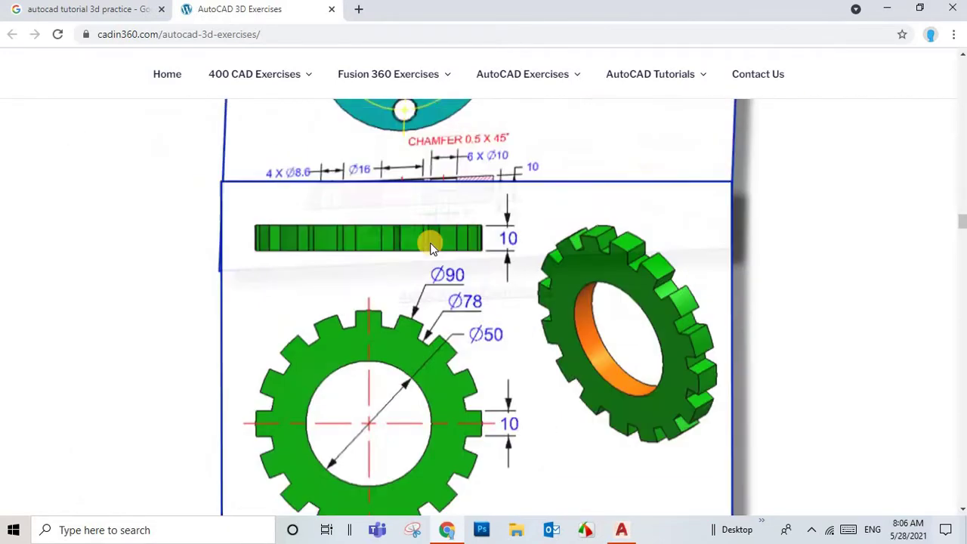
pyautogui.scroll(-5, 431, 249)
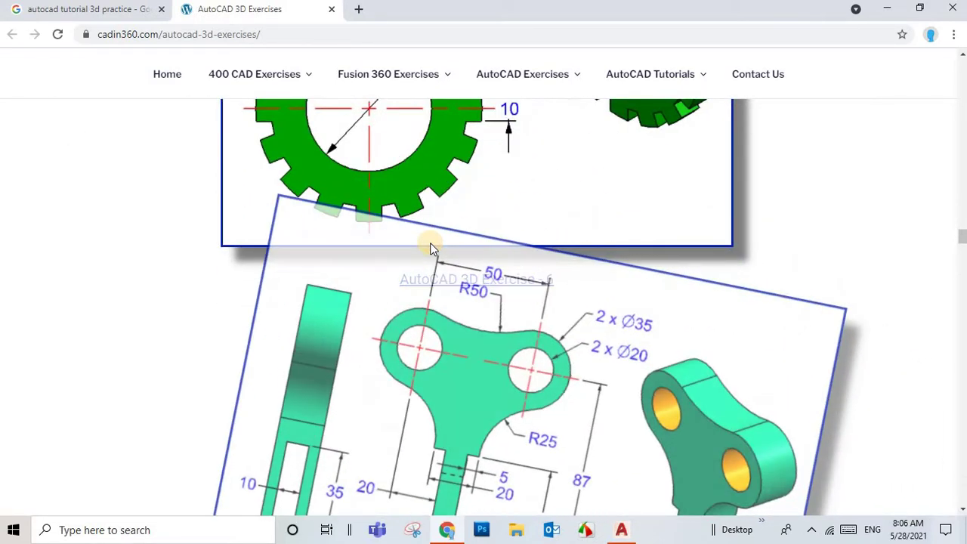
pyautogui.scroll(-3, 431, 245)
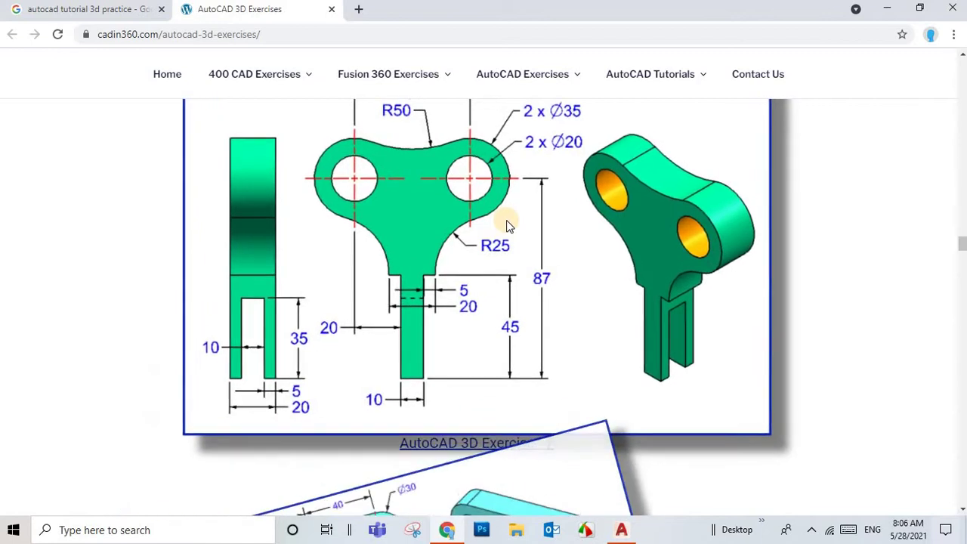
# Capture the key-shaped bracket drawing as a screen snip and return to AutoCAD
pyautogui.click(948, 531)
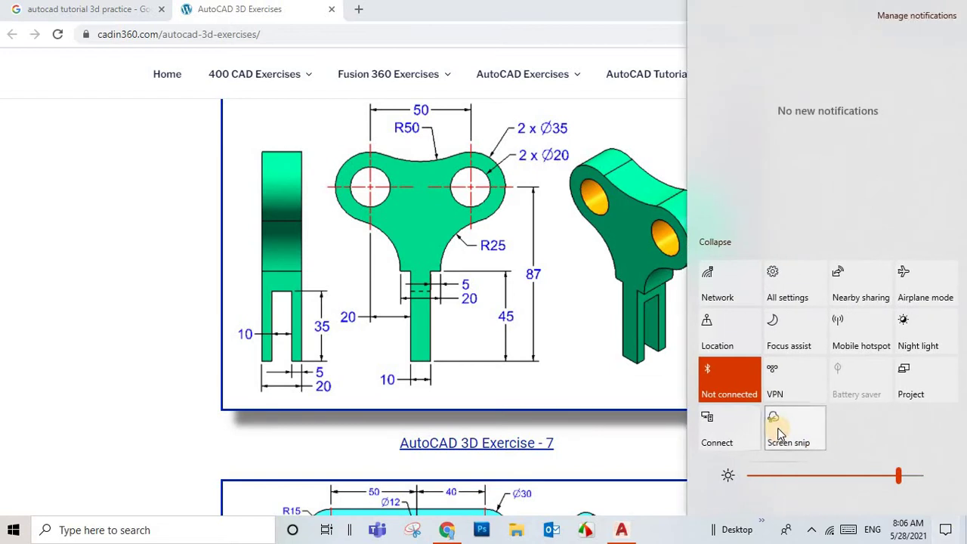
pyautogui.click(781, 435)
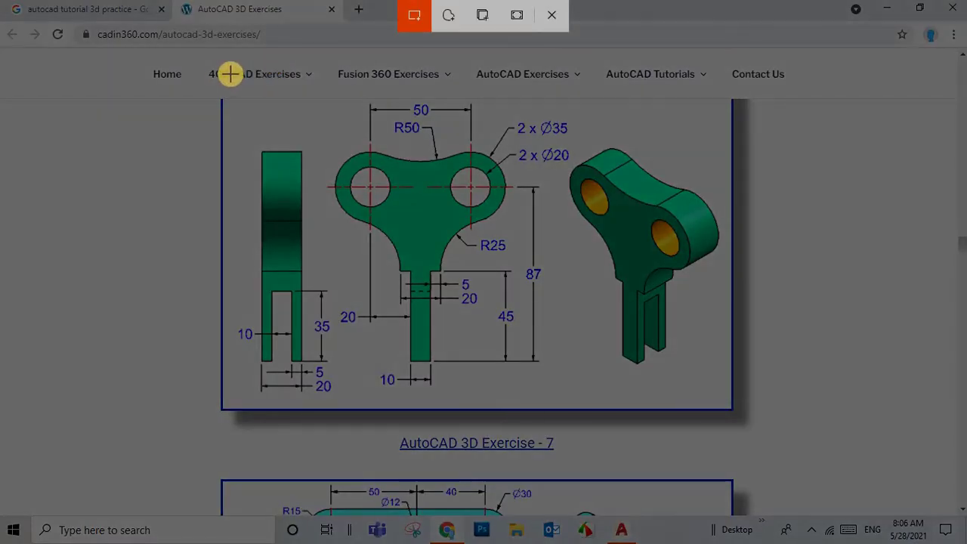
pyautogui.moveTo(210, 84); pyautogui.dragTo(761, 430)
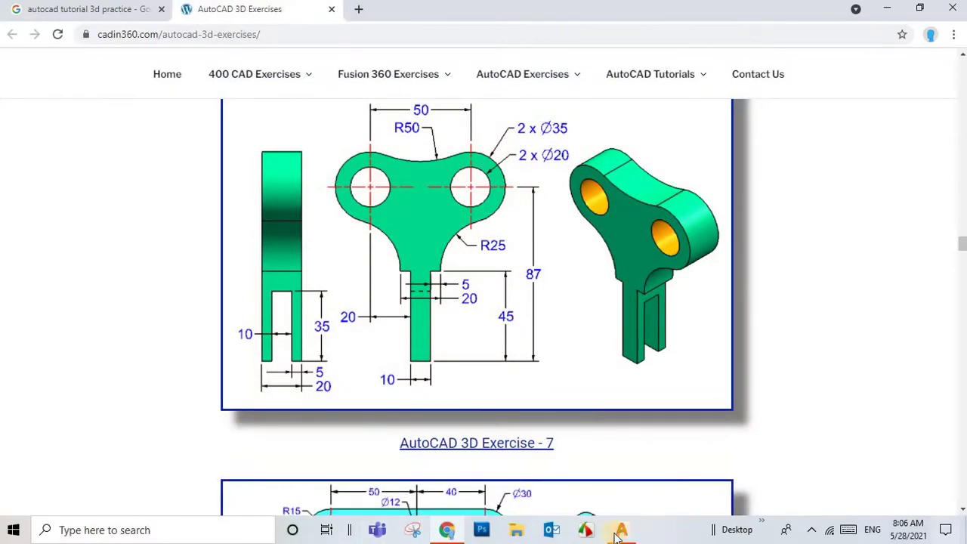
pyautogui.click(621, 532)
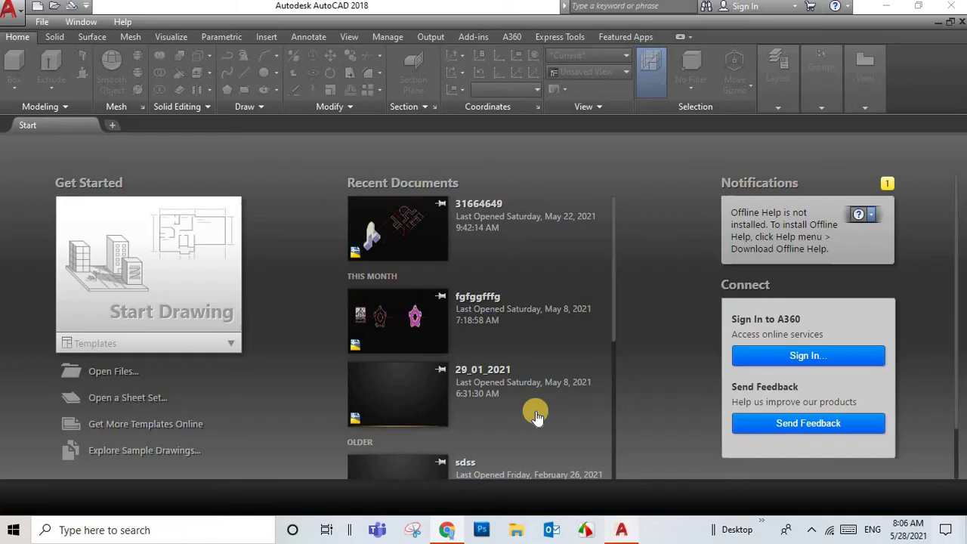
# Start a new blank drawing in the Drafting & Annotation workspace with the menu bar shown
pyautogui.click(176, 269)
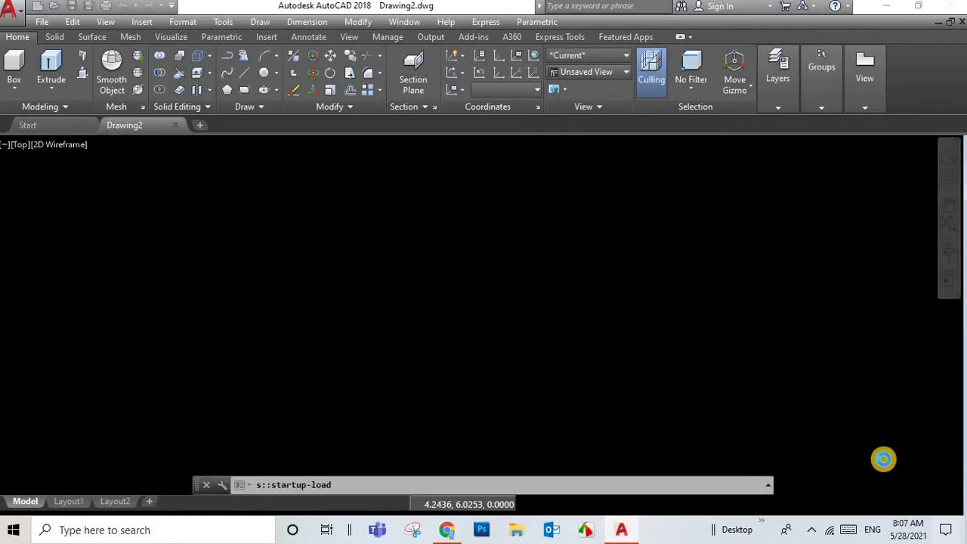
pyautogui.click(856, 504)
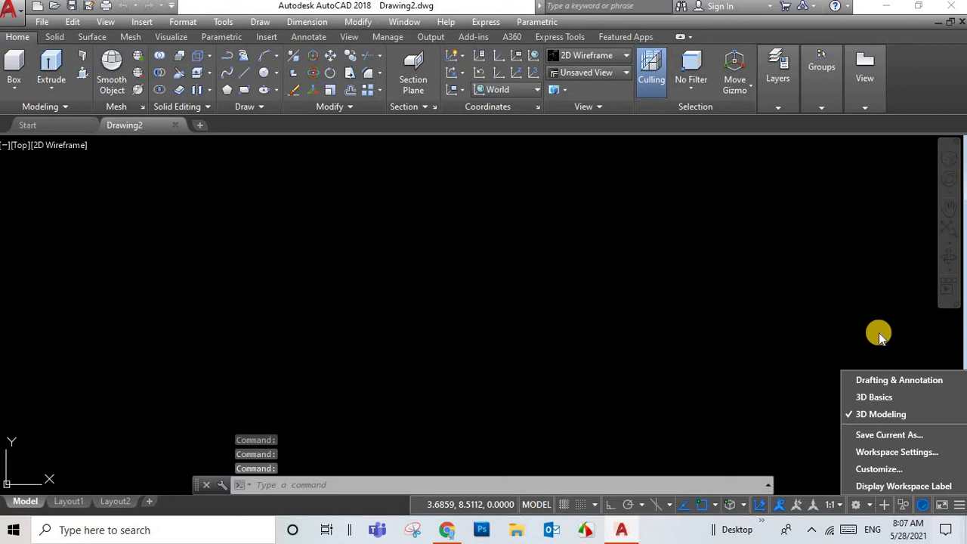
pyautogui.click(891, 381)
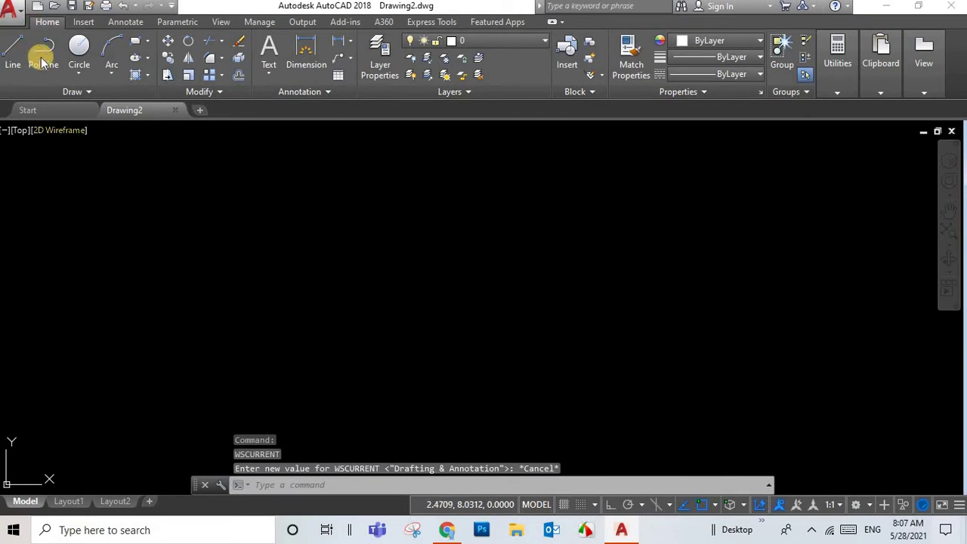
pyautogui.click(171, 5)
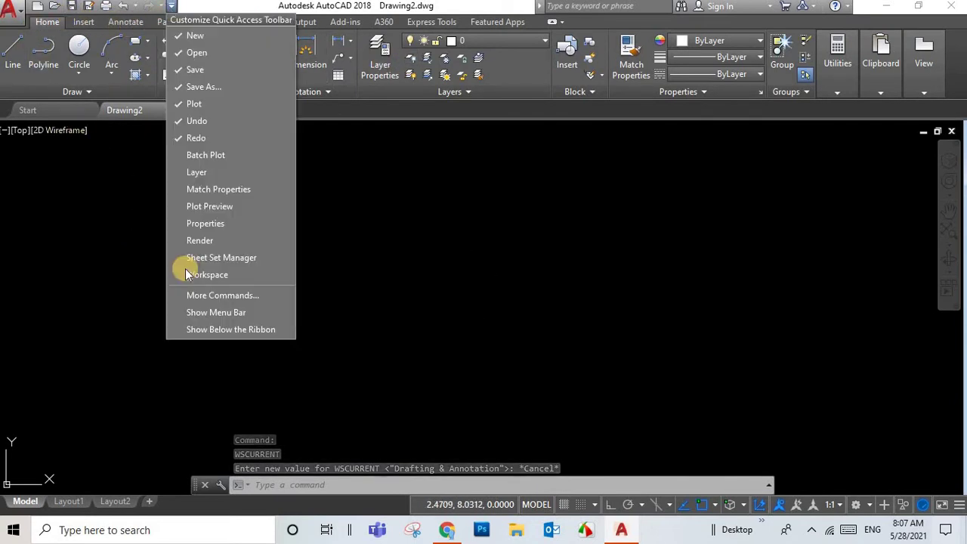
pyautogui.click(214, 313)
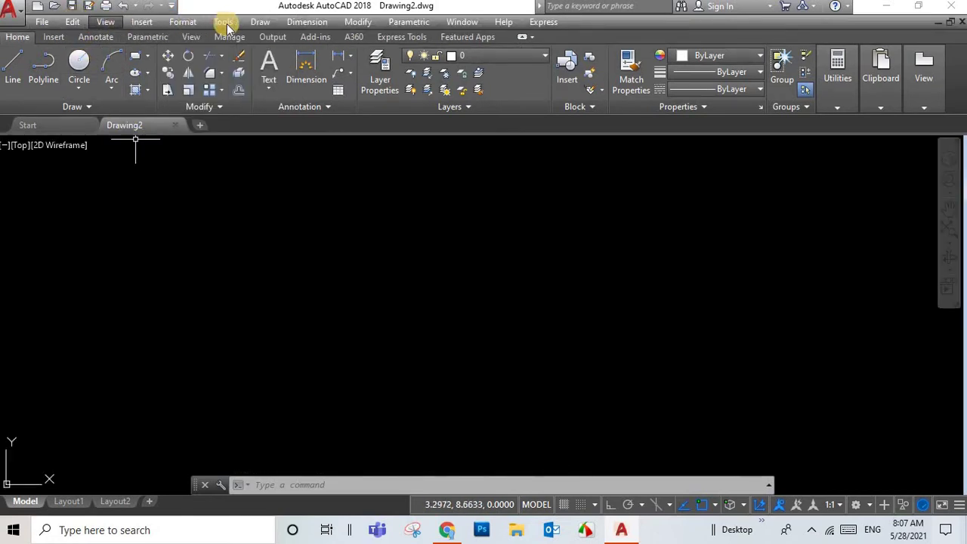
# Set the drawing's insertion scale units to Millimeters
pyautogui.click(184, 22)
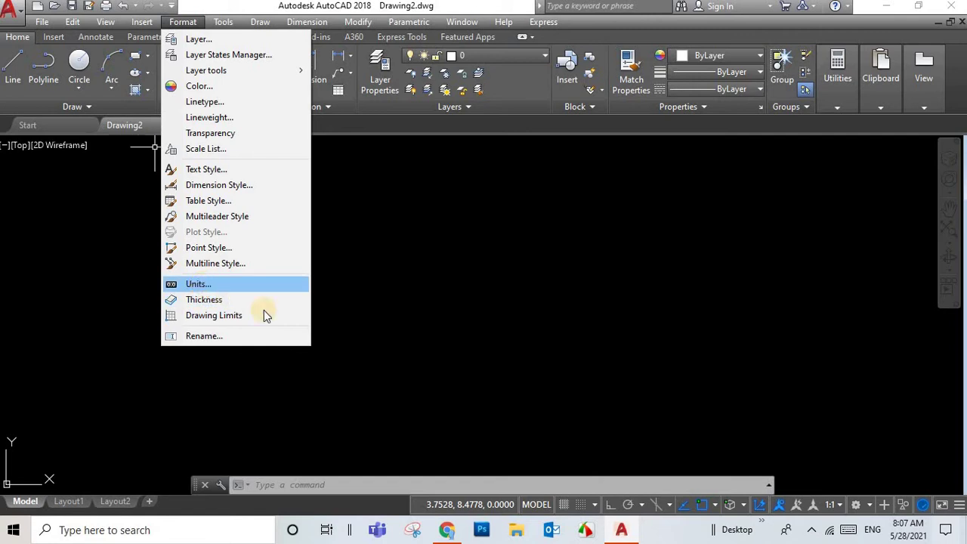
pyautogui.click(198, 283)
pyautogui.click(462, 261)
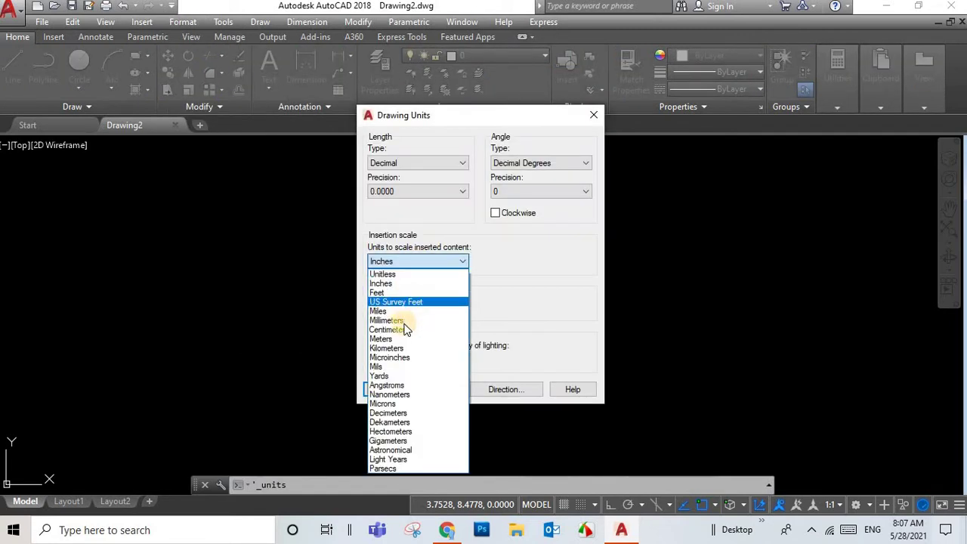
pyautogui.click(387, 320)
pyautogui.click(386, 389)
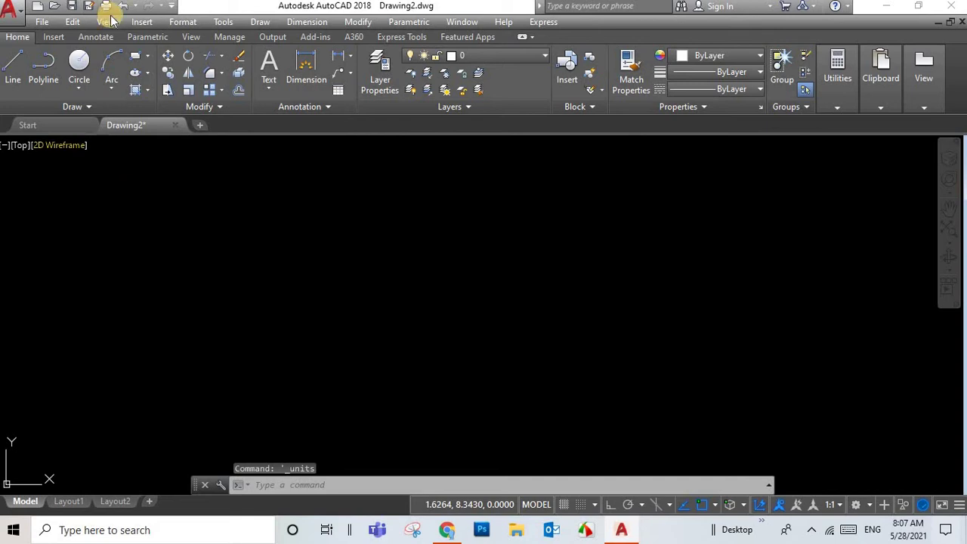
# Create two new layers named 'plan' and 'axe' in the Layer Properties Manager
pyautogui.click(373, 69)
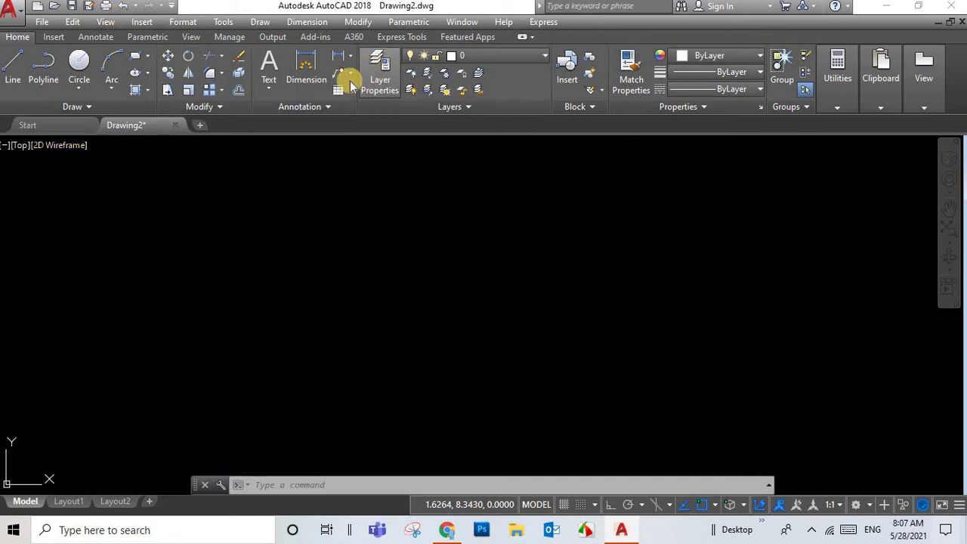
pyautogui.rightClick(415, 181)
pyautogui.click(448, 216)
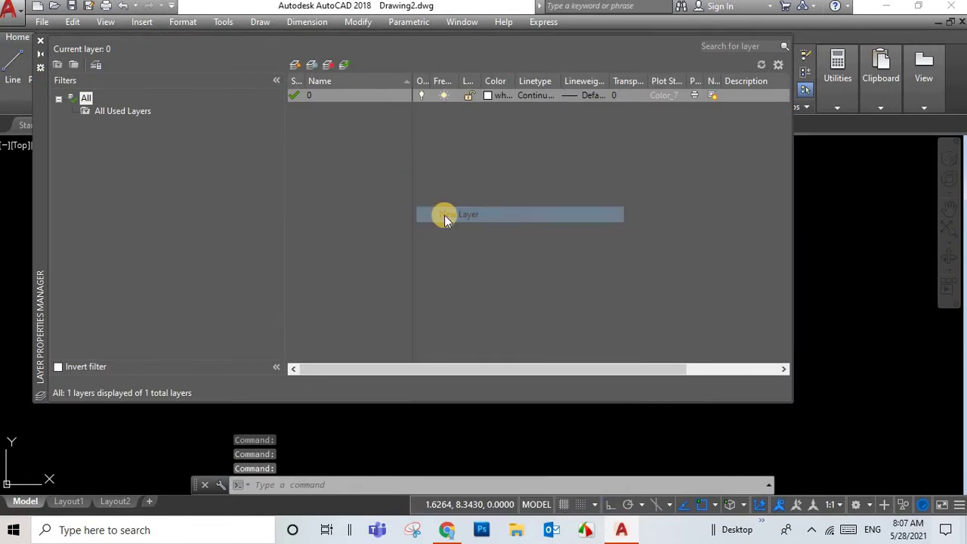
pyautogui.write('plan')
pyautogui.press('Return')
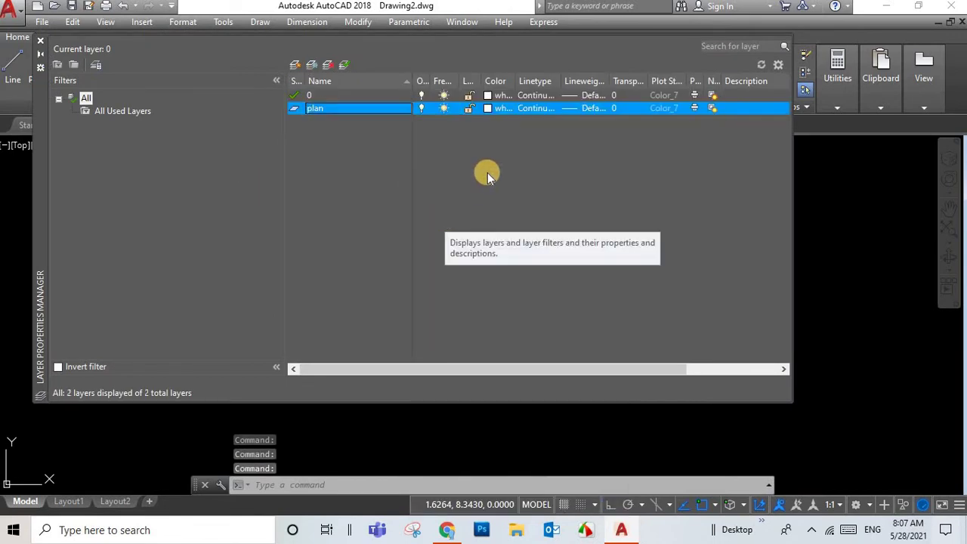
pyautogui.rightClick(486, 179)
pyautogui.click(529, 216)
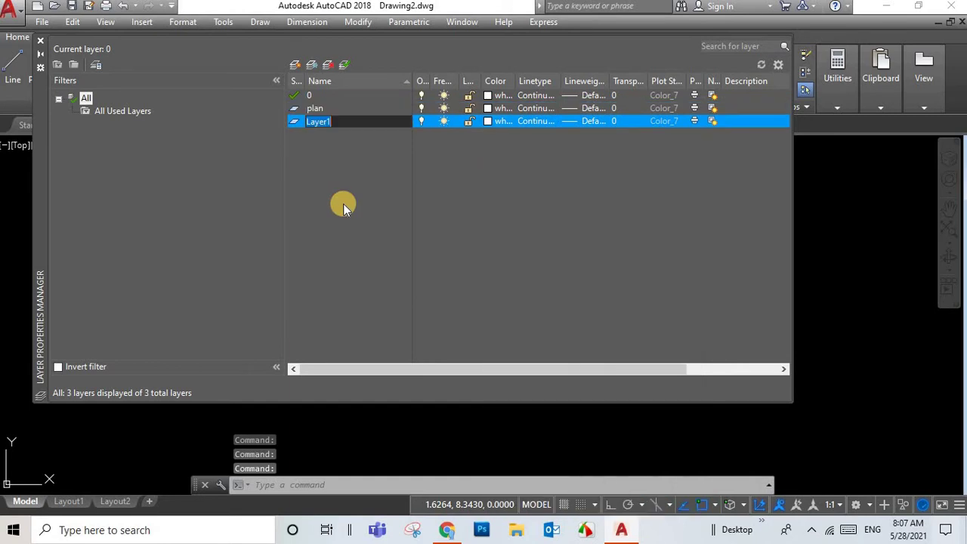
pyautogui.write('axe')
pyautogui.click(486, 190)
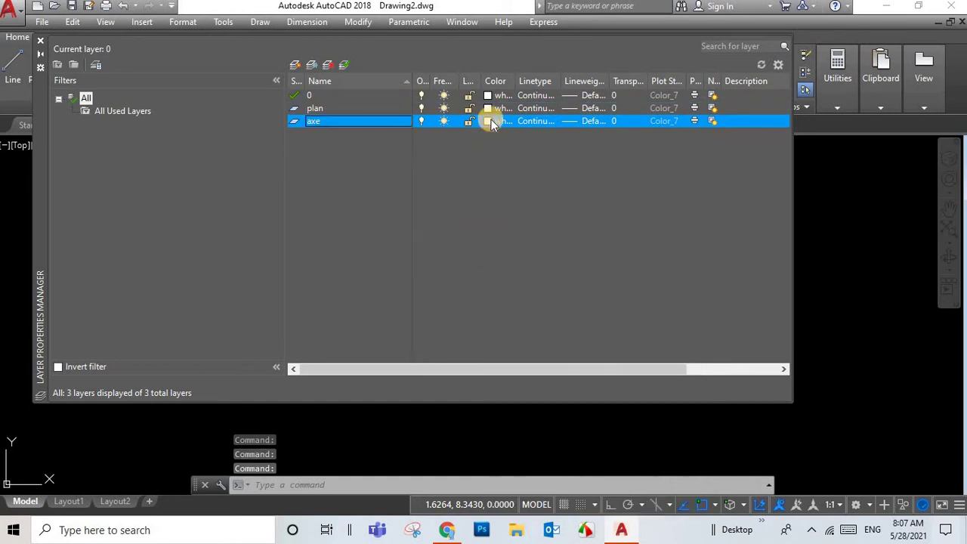
# Set the axe layer's colour to red
pyautogui.click(483, 124)
pyautogui.click(371, 295)
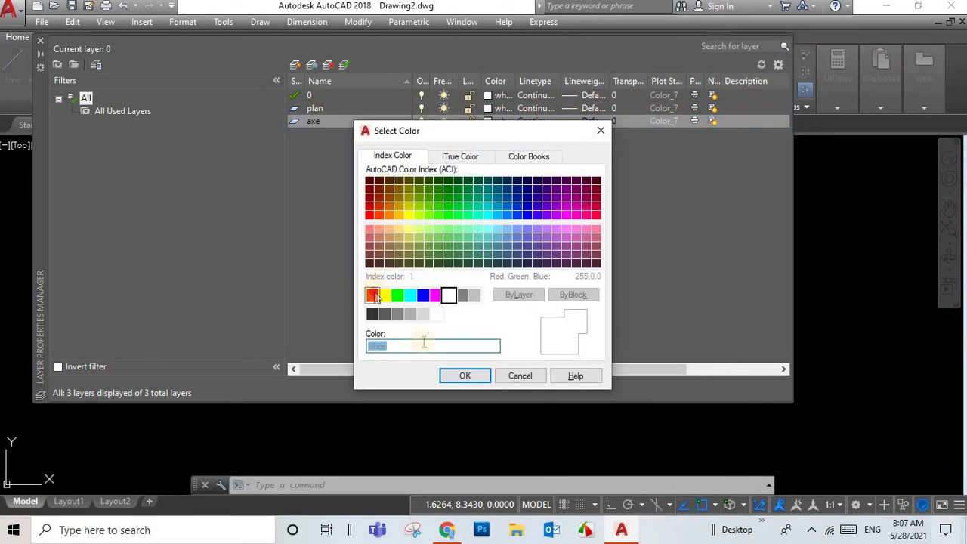
pyautogui.click(456, 378)
pyautogui.press('Return')
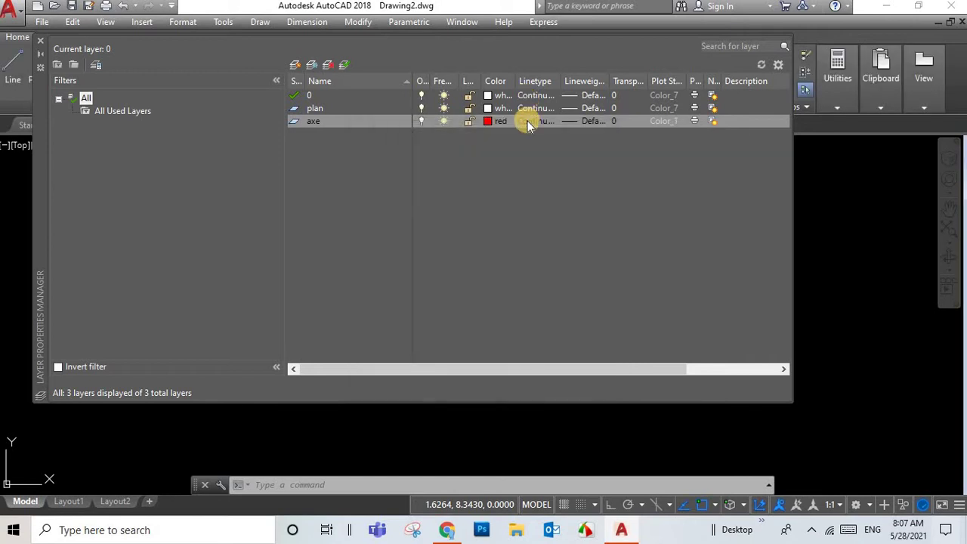
# Load the CENTER linetype, assign it to the axe layer, and close the manager
pyautogui.click(528, 121)
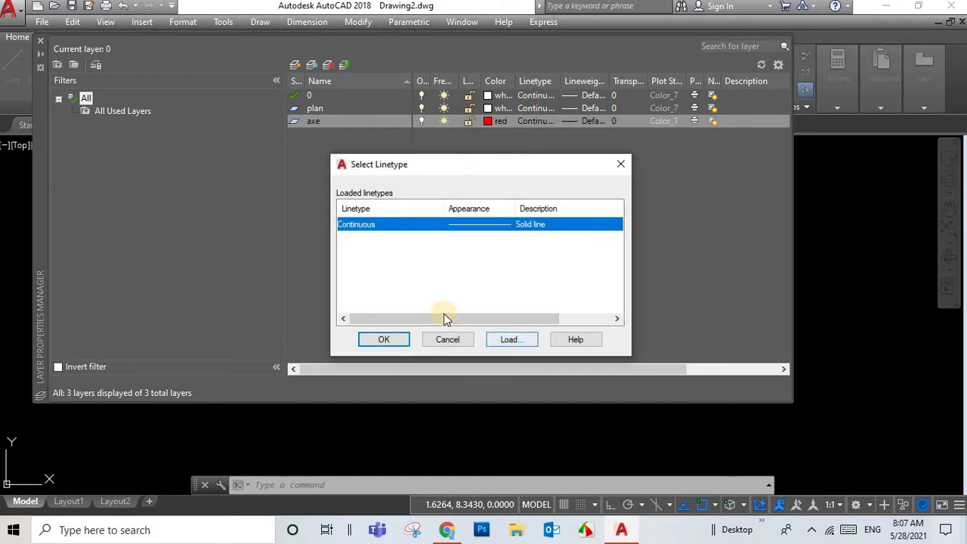
pyautogui.click(389, 277)
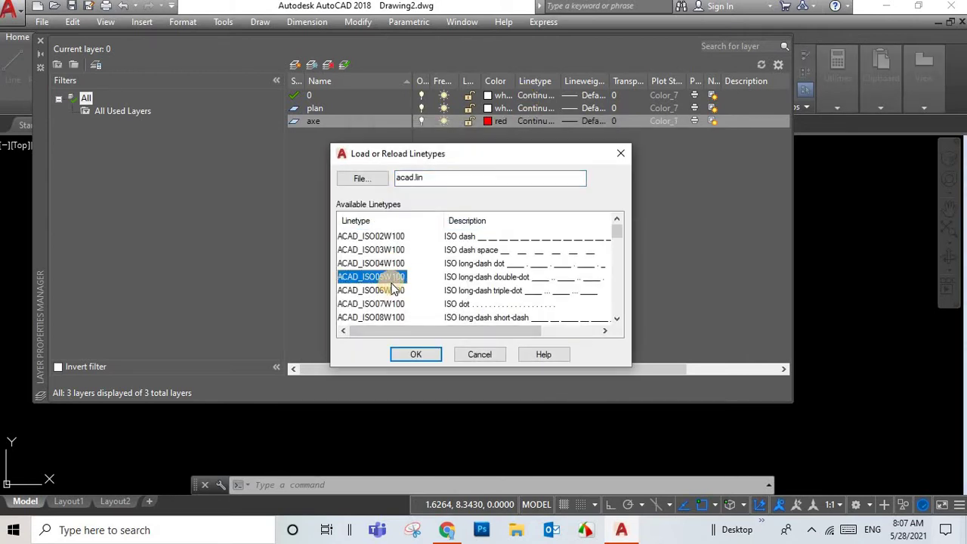
pyautogui.press('c')
pyautogui.doubleClick(360, 237)
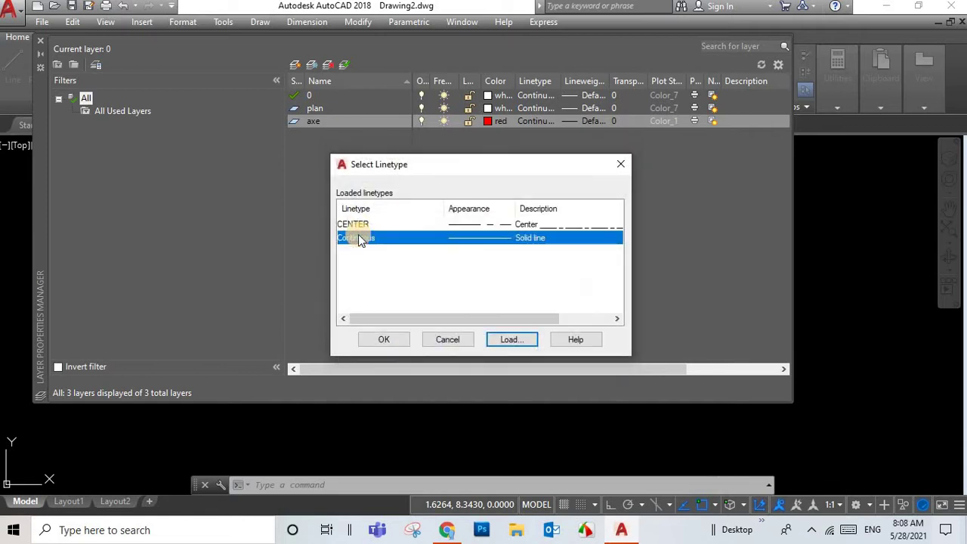
pyautogui.click(355, 224)
pyautogui.click(403, 341)
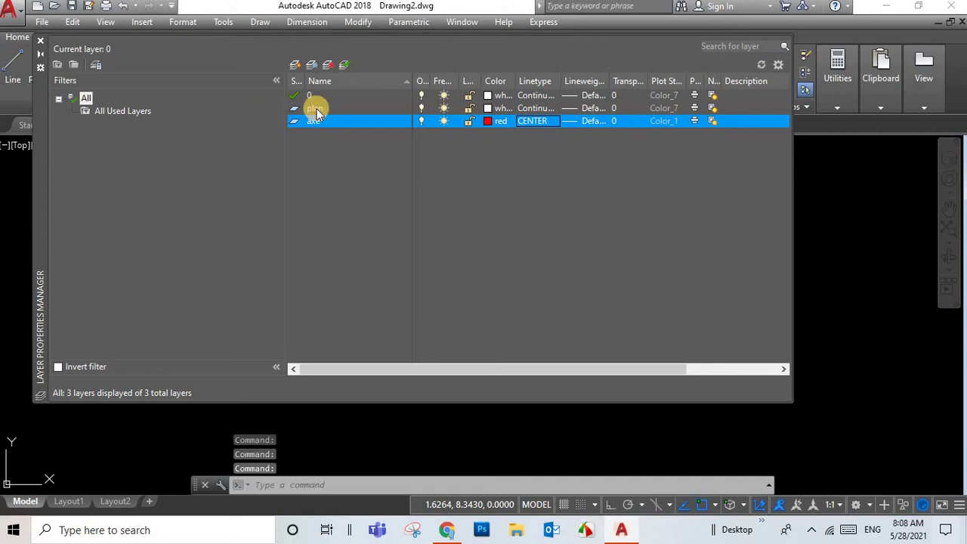
pyautogui.click(40, 41)
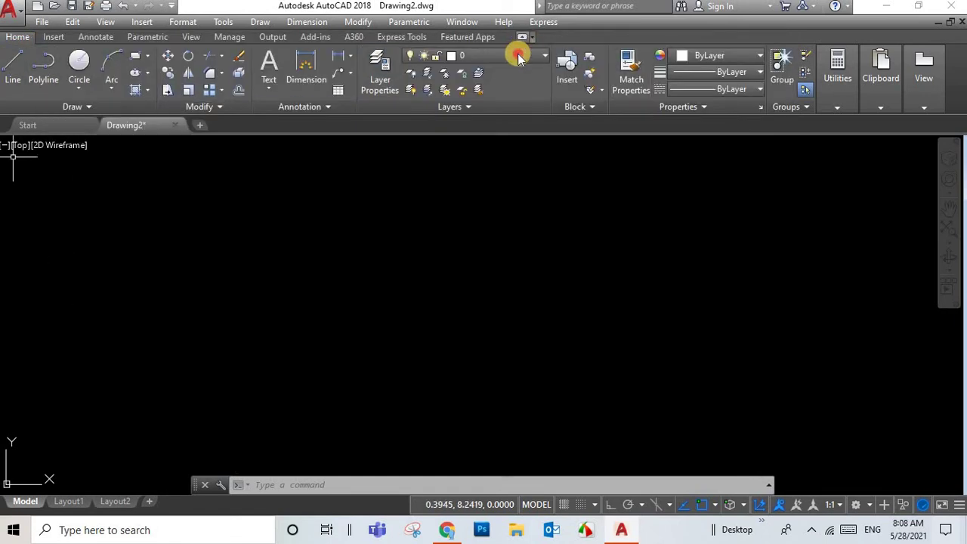
# Make axe the current layer and draw a red horizontal line with L
pyautogui.click(484, 56)
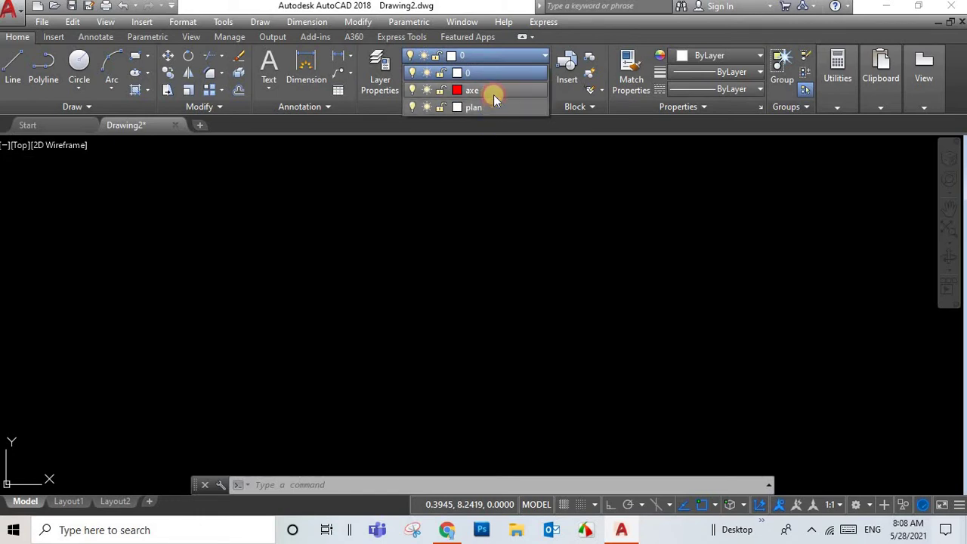
pyautogui.click(493, 93)
pyautogui.write('l')
pyautogui.press('Return')
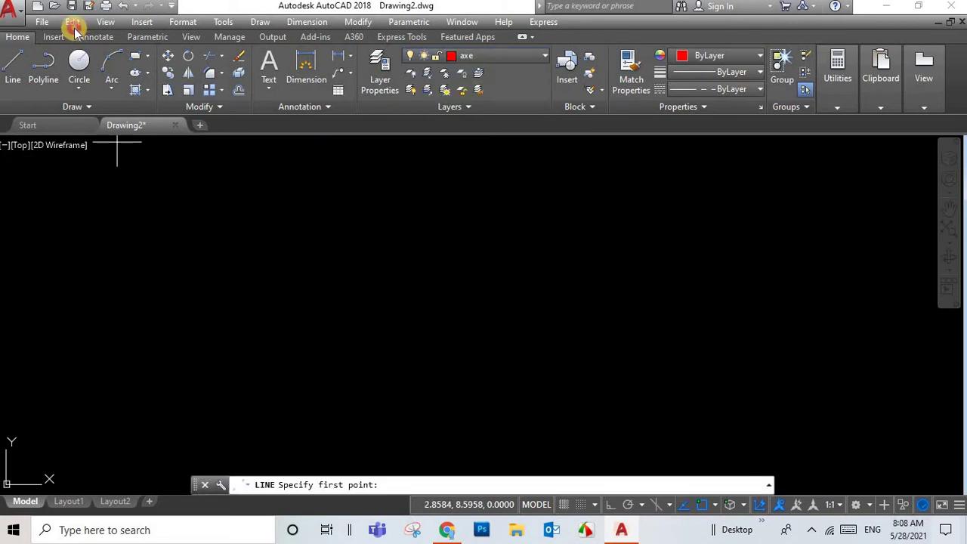
# Paste the bracket reference image into the drawing beside the line
pyautogui.click(73, 22)
pyautogui.click(84, 138)
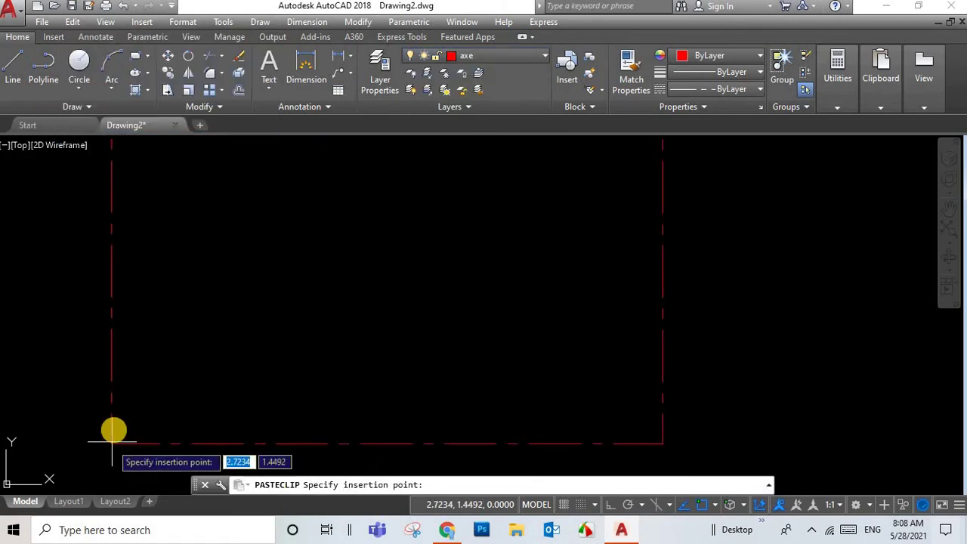
pyautogui.click(102, 427)
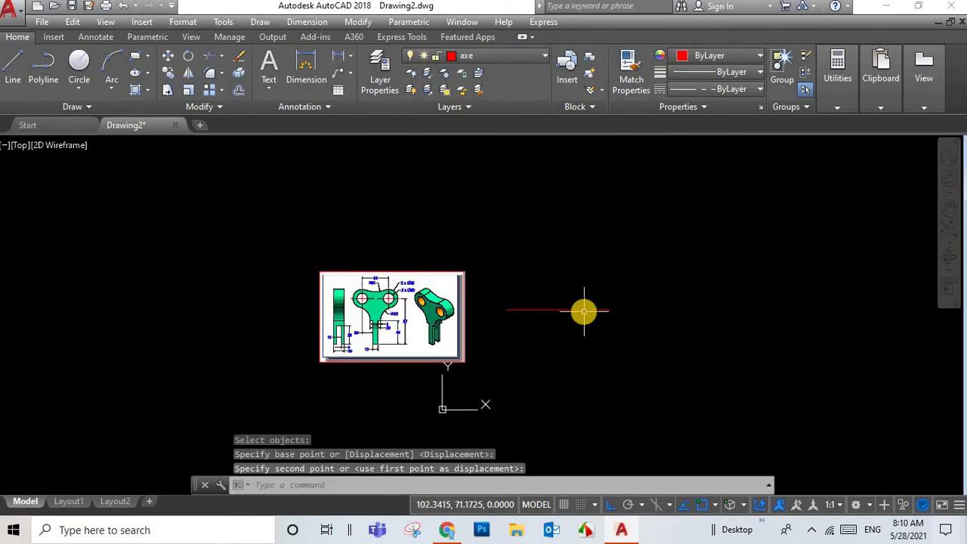
pyautogui.click(149, 244)
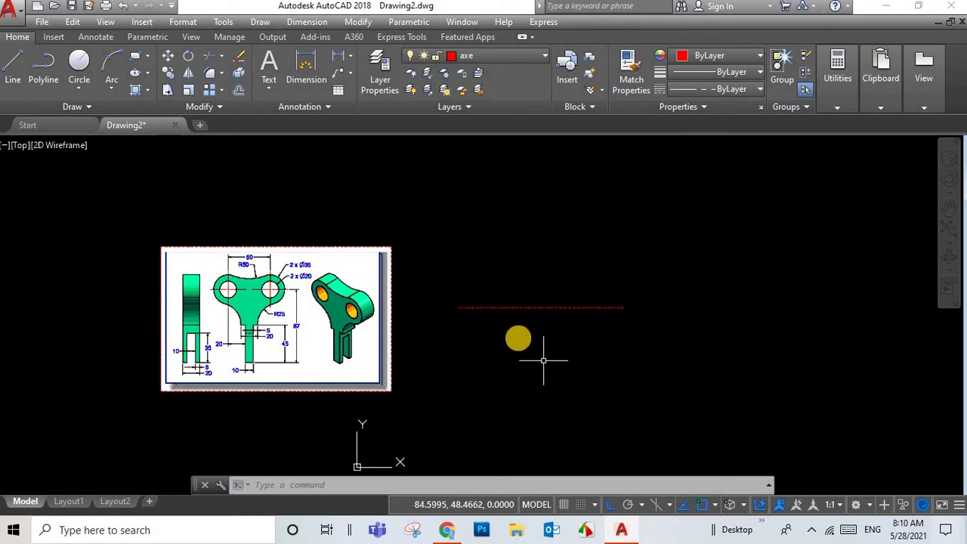
pyautogui.scroll(4, 529, 340)
pyautogui.scroll(-2, 454, 295)
pyautogui.scroll(-2, 376, 232)
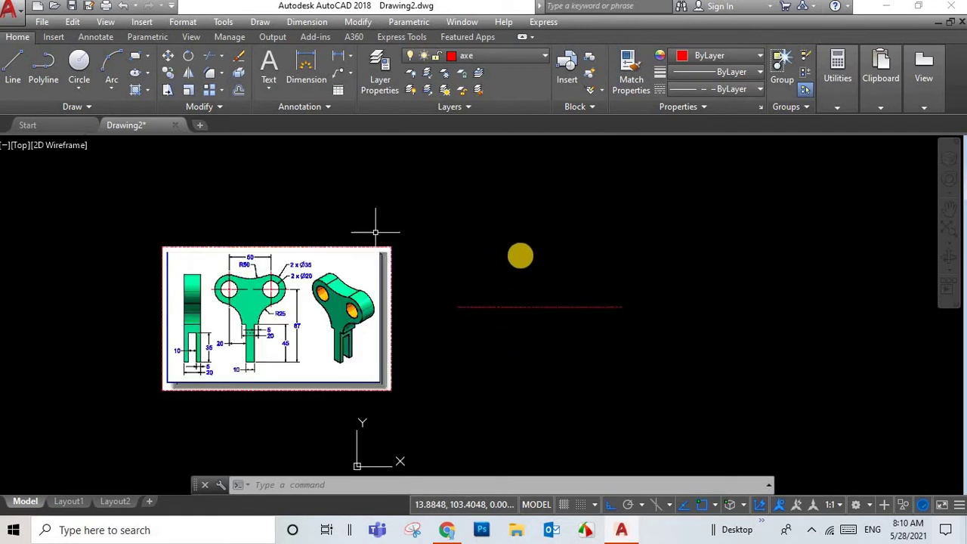
# Set the global linetype scale factor to 5 so the axe line shows dash-dot
pyautogui.click(181, 22)
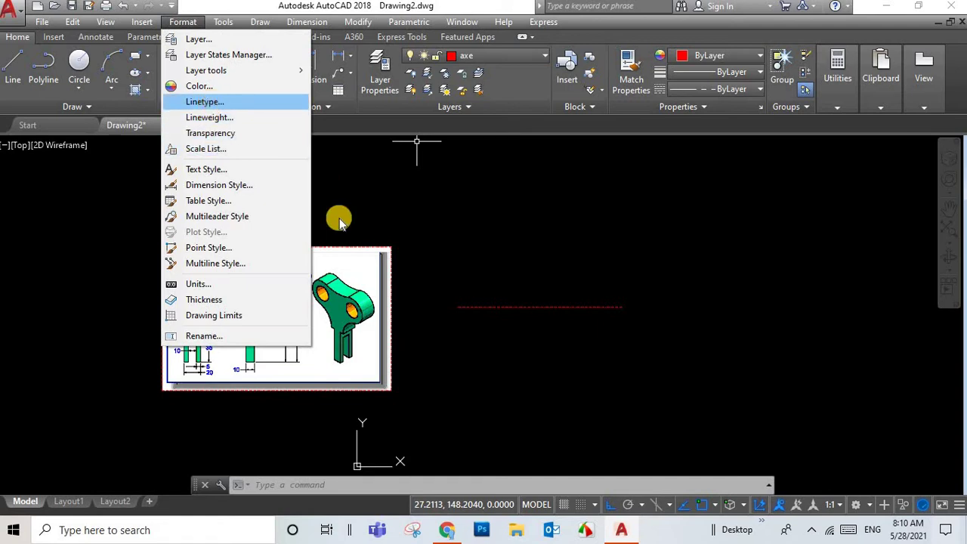
pyautogui.press('Return')
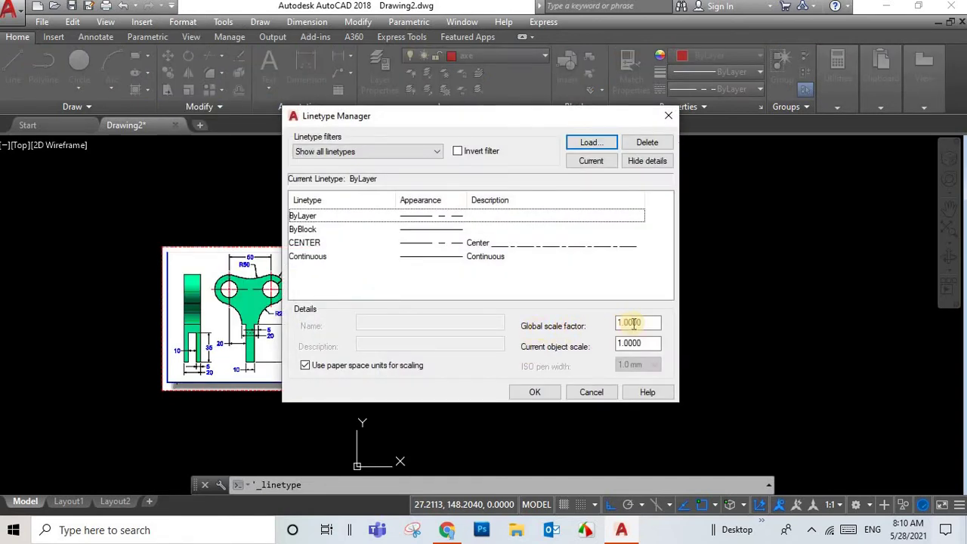
pyautogui.press('Tab')
pyautogui.write('5')
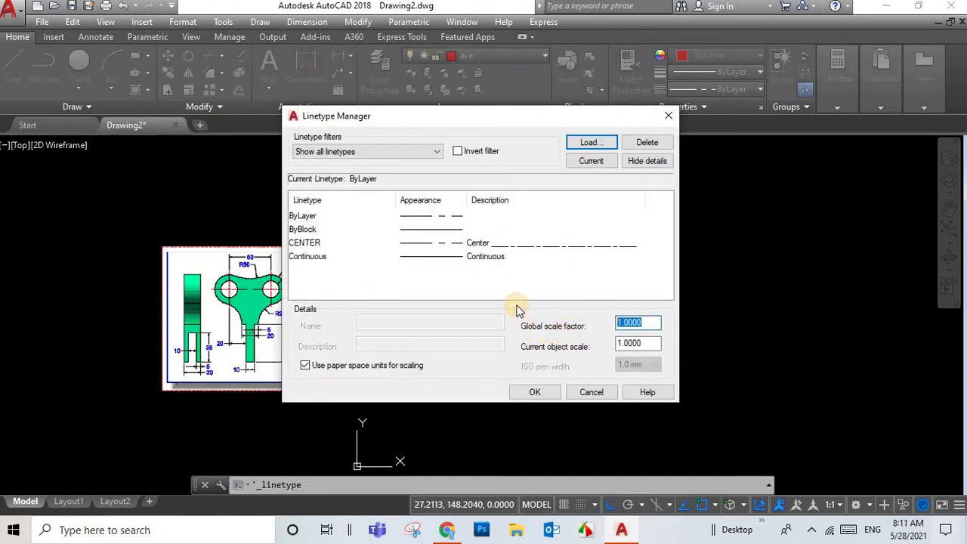
pyautogui.click(535, 387)
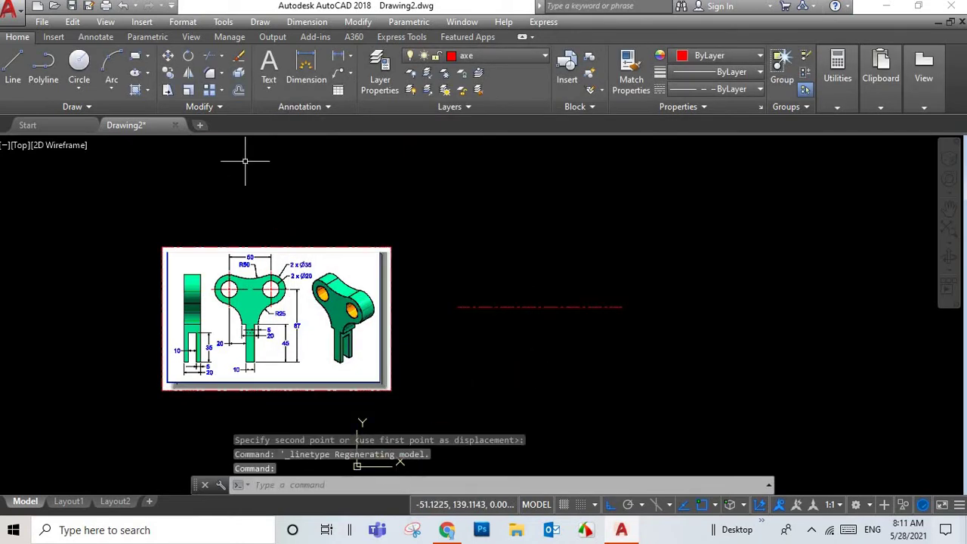
# Draw a vertical red centre line crossing the horizontal axis
pyautogui.click(16, 70)
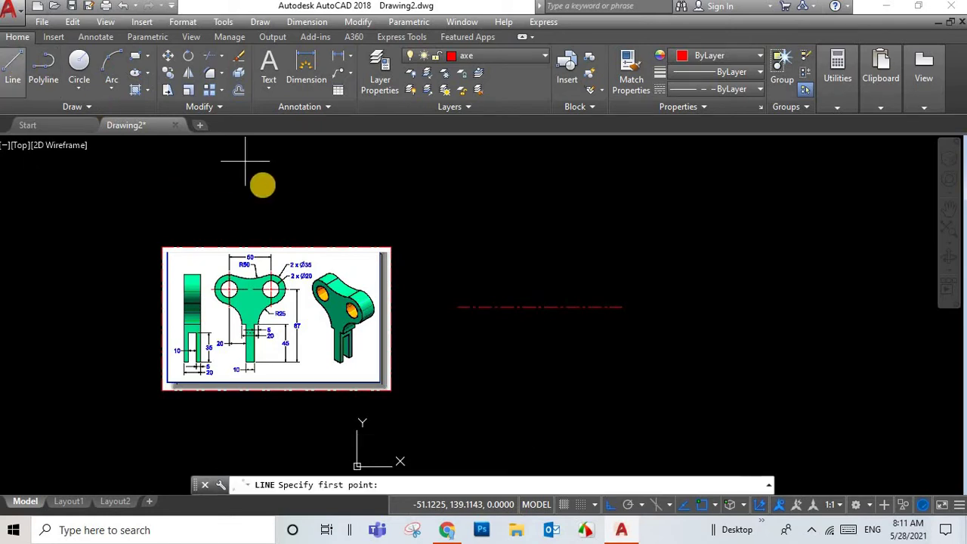
pyautogui.click(485, 259)
pyautogui.click(488, 366)
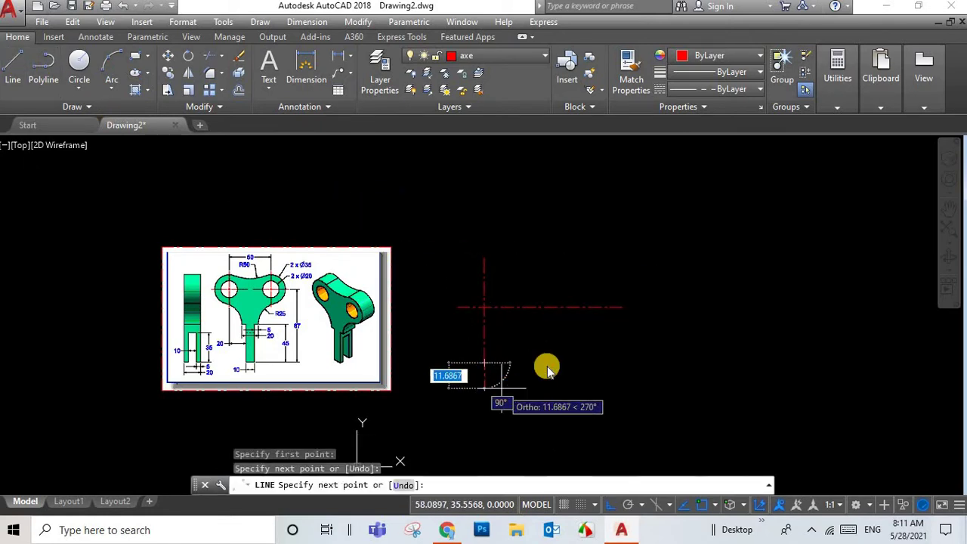
pyautogui.press('Return')
pyautogui.scroll(4, 413, 273)
pyautogui.scroll(-2, 397, 284)
pyautogui.write('50')
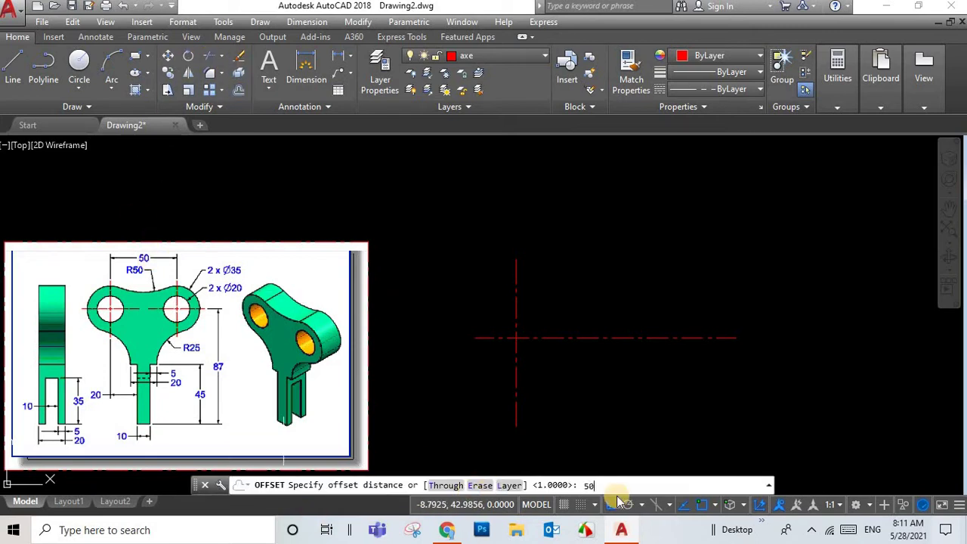
# Offset the vertical centre line 50 units to the right as a second hole axis
pyautogui.press('Return')
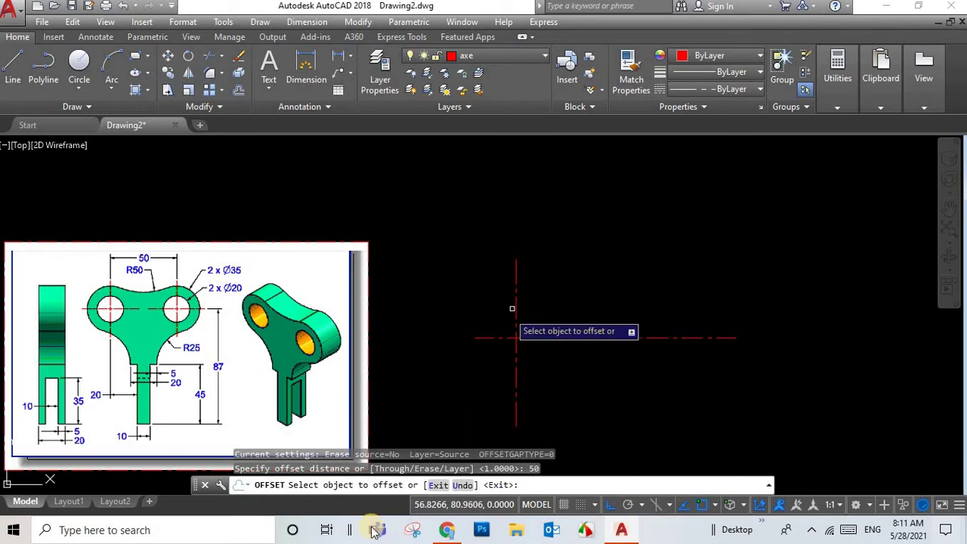
pyautogui.click(516, 303)
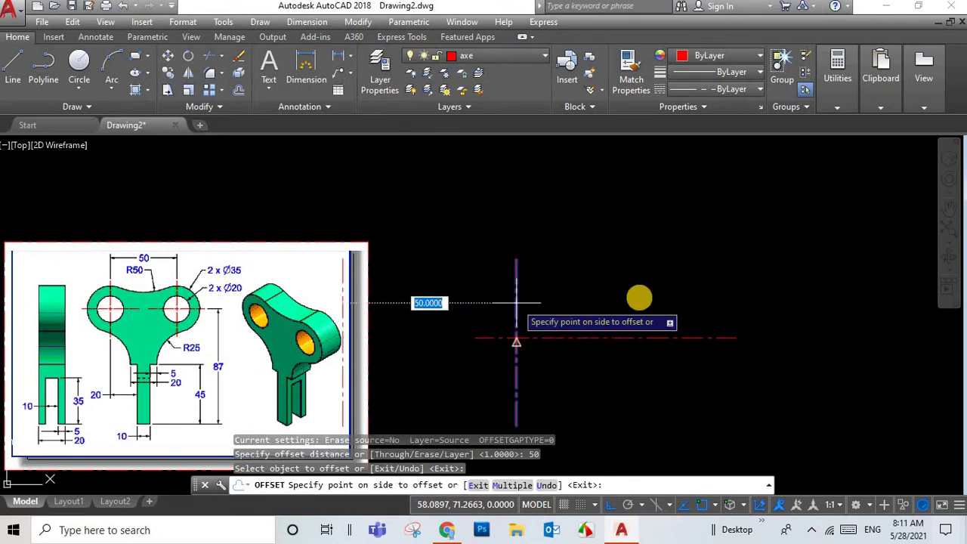
pyautogui.click(657, 297)
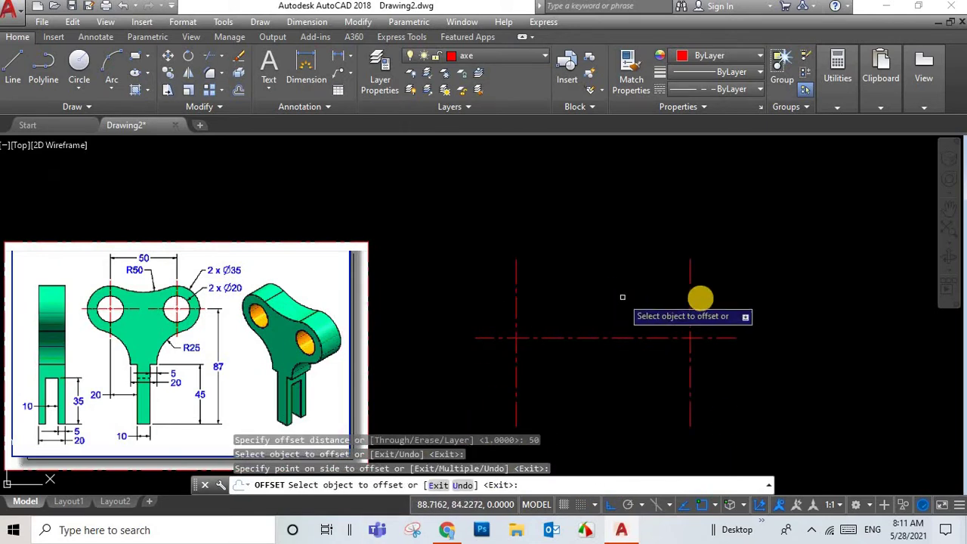
pyautogui.rightClick(708, 300)
pyautogui.click(735, 309)
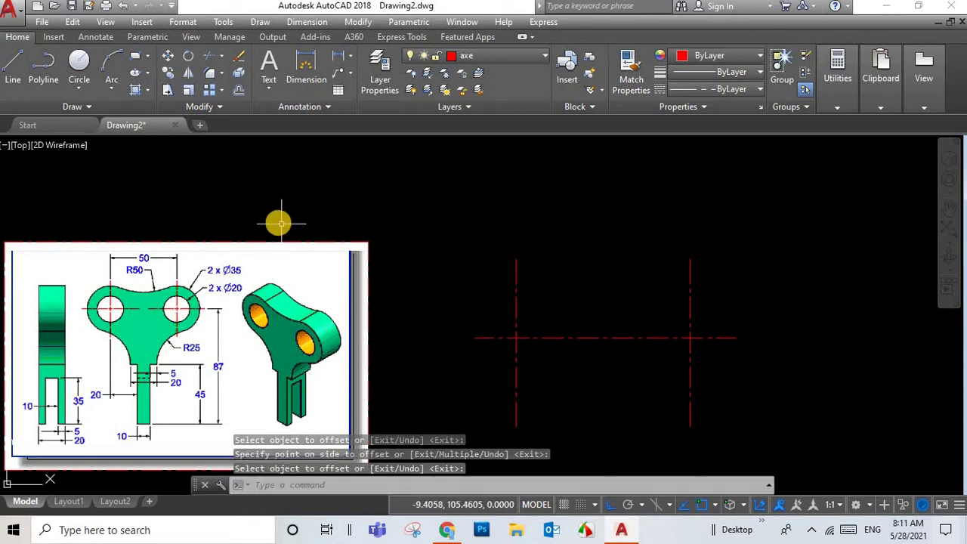
pyautogui.click(484, 55)
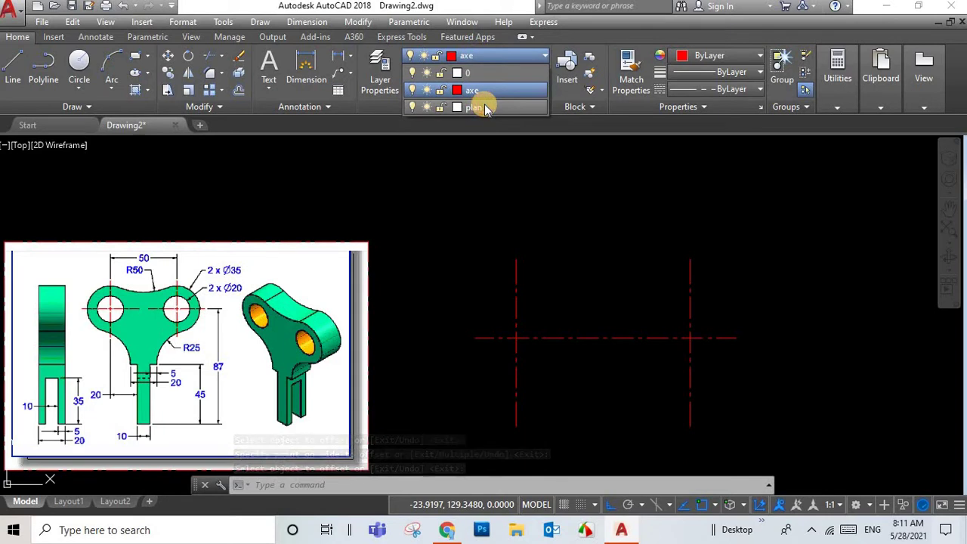
# On the plan layer, draw a Ø35 circle at the right axis crossing
pyautogui.click(484, 106)
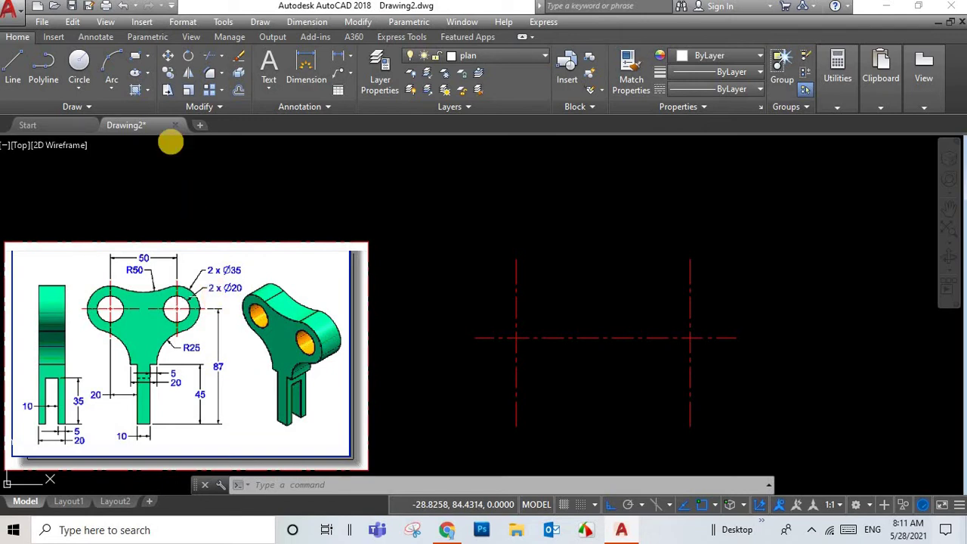
pyautogui.click(78, 90)
pyautogui.click(121, 142)
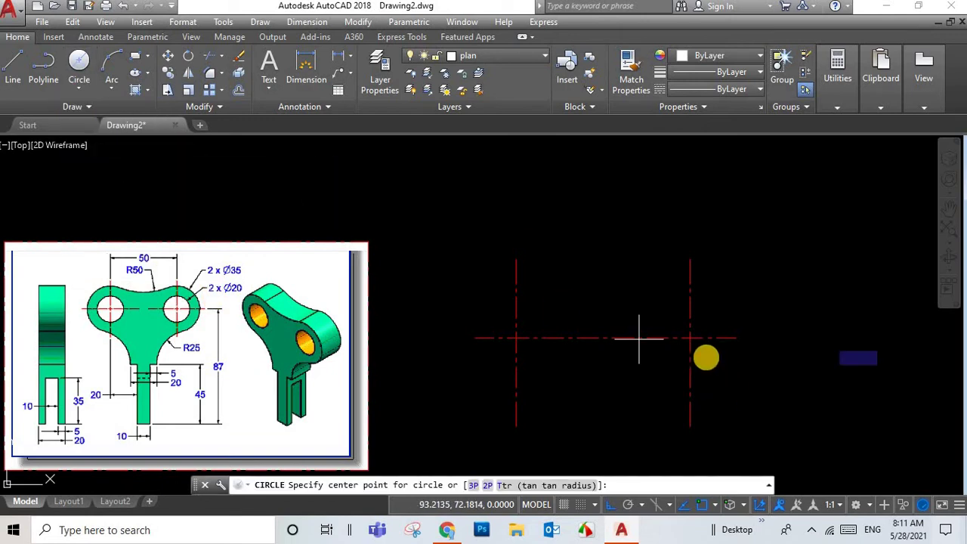
pyautogui.click(690, 338)
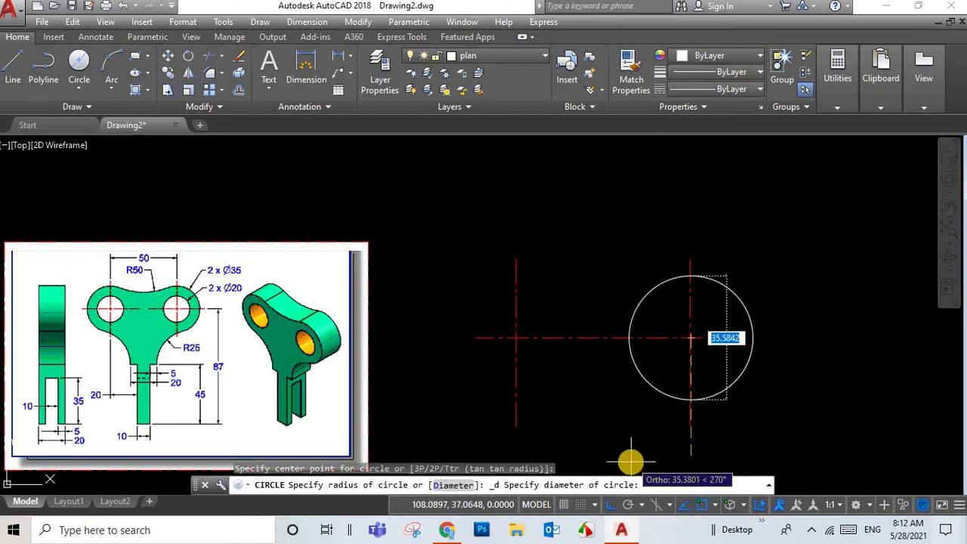
pyautogui.write('35')
pyautogui.press('Return')
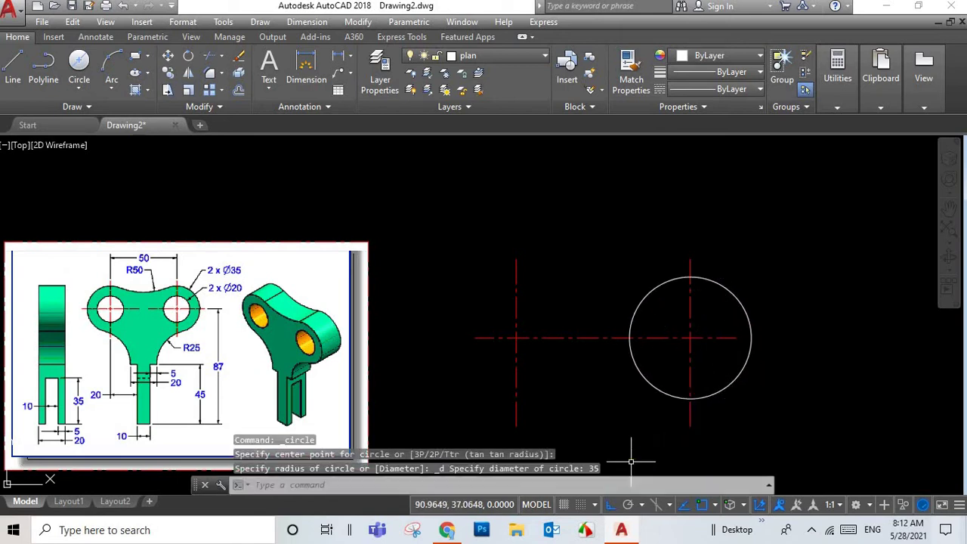
# Draw a concentric Ø20 circle inside it and verify its diameter and centre
pyautogui.click(79, 88)
pyautogui.click(103, 141)
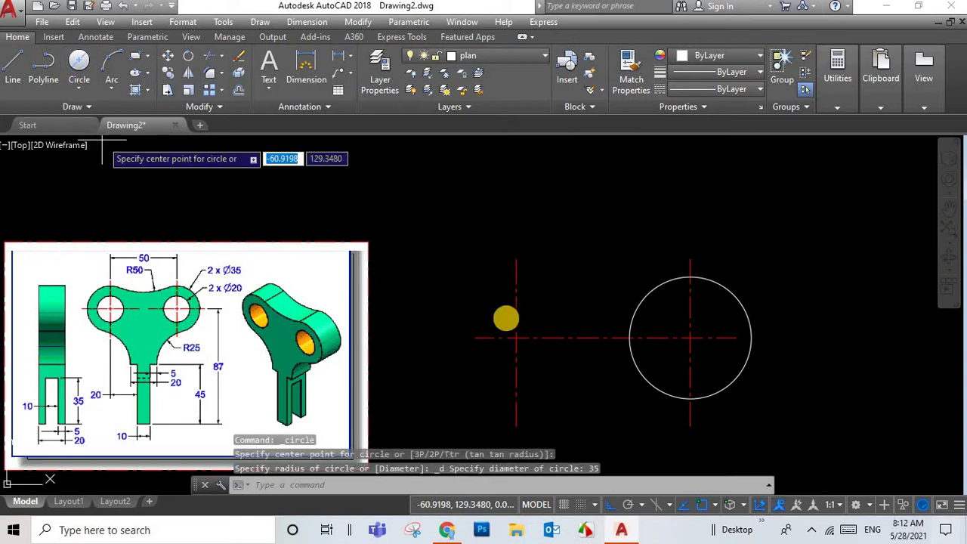
pyautogui.click(689, 339)
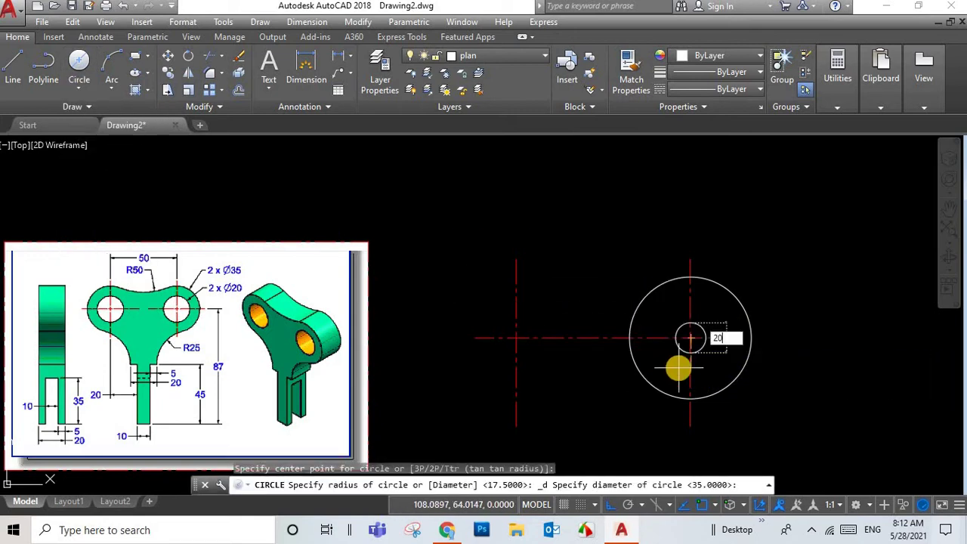
pyautogui.write('20')
pyautogui.press('Return')
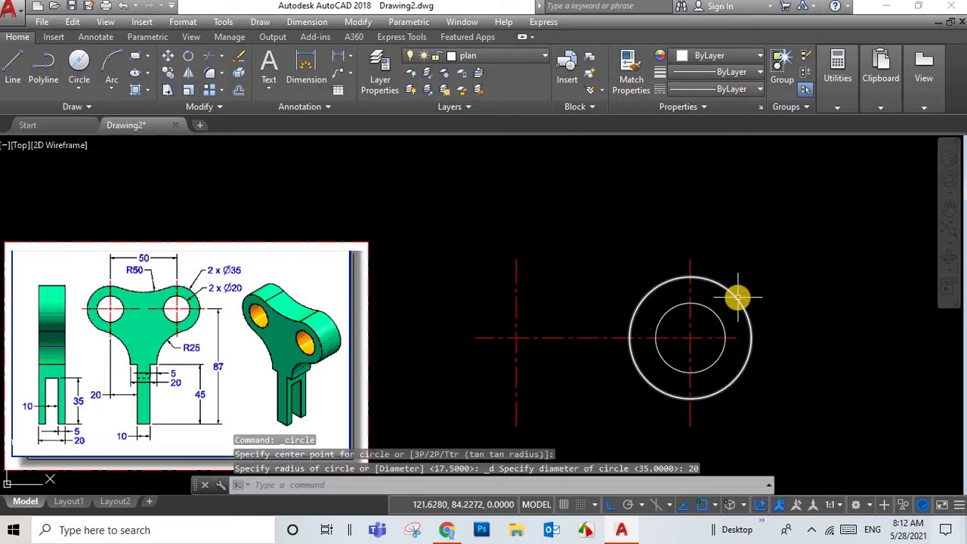
pyautogui.click(738, 297)
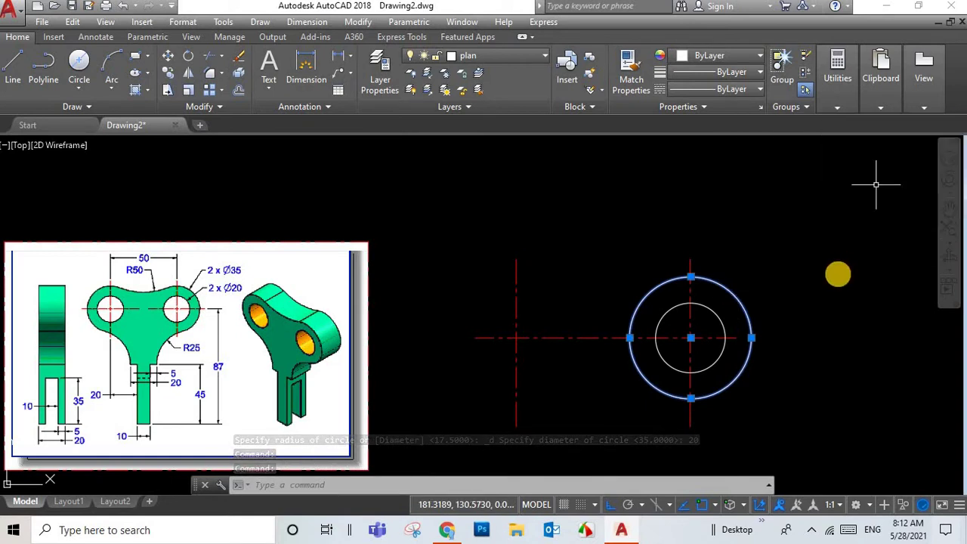
pyautogui.press('Escape')
pyautogui.press('Escape')
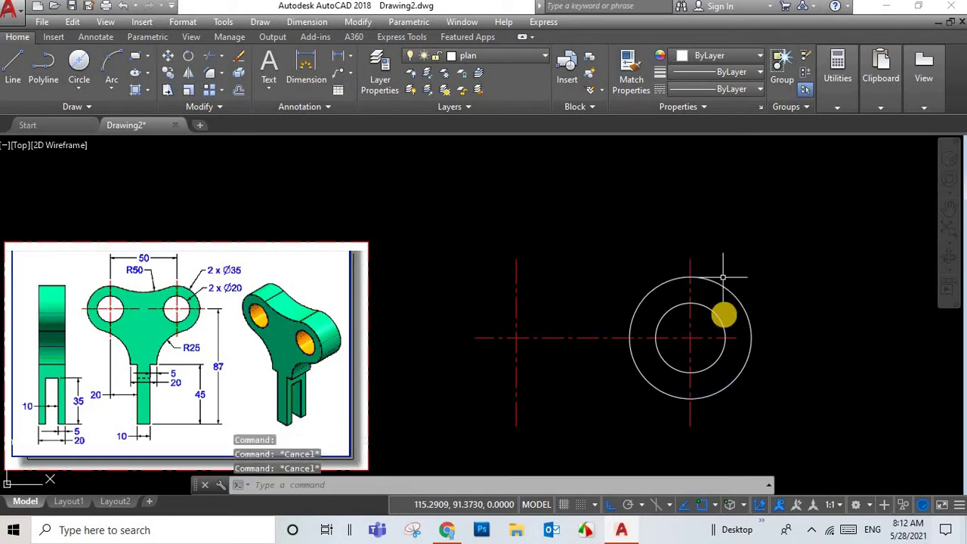
pyautogui.click(718, 315)
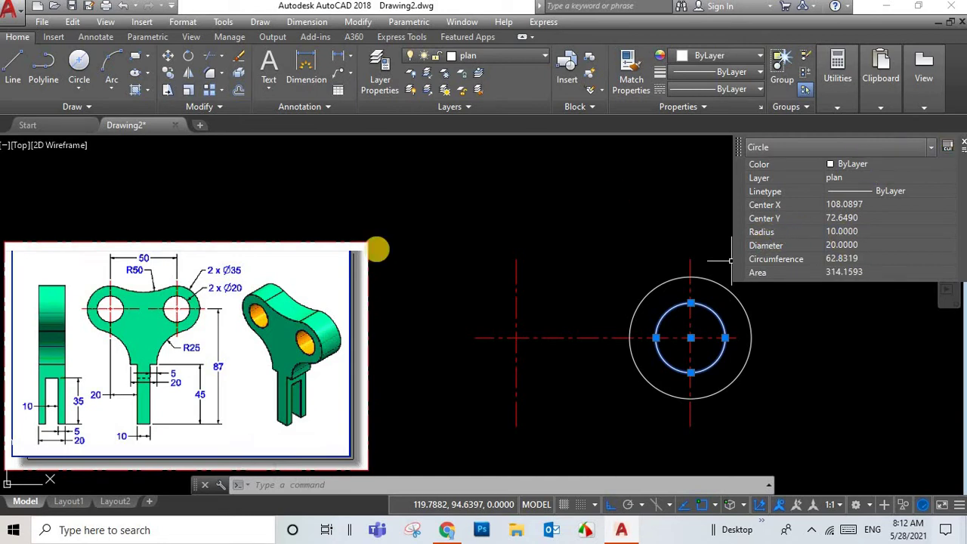
pyautogui.press('Escape')
pyautogui.press('Escape')
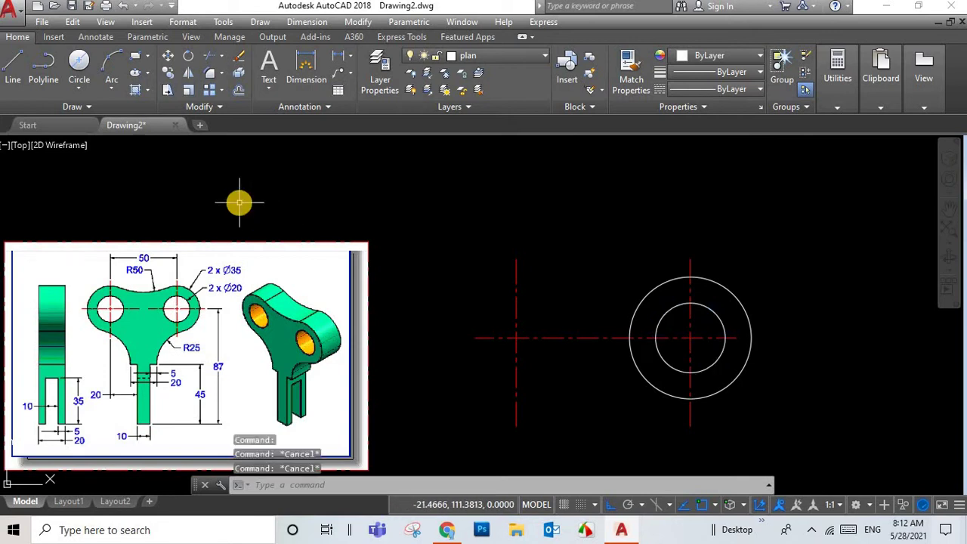
# Copy the right concentric circle pair from its centre onto the left axis crossing
pyautogui.click(169, 74)
pyautogui.click(840, 265)
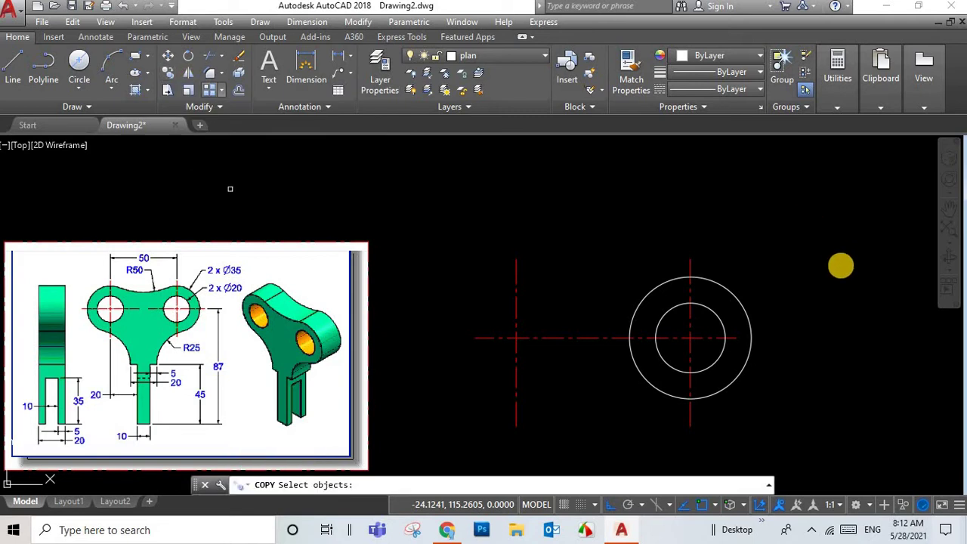
pyautogui.click(648, 336)
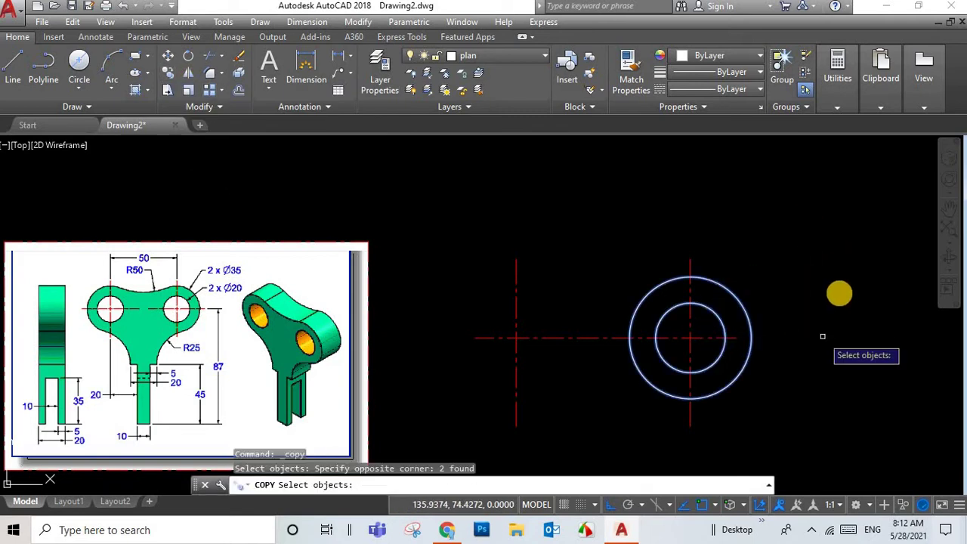
pyautogui.press('Return')
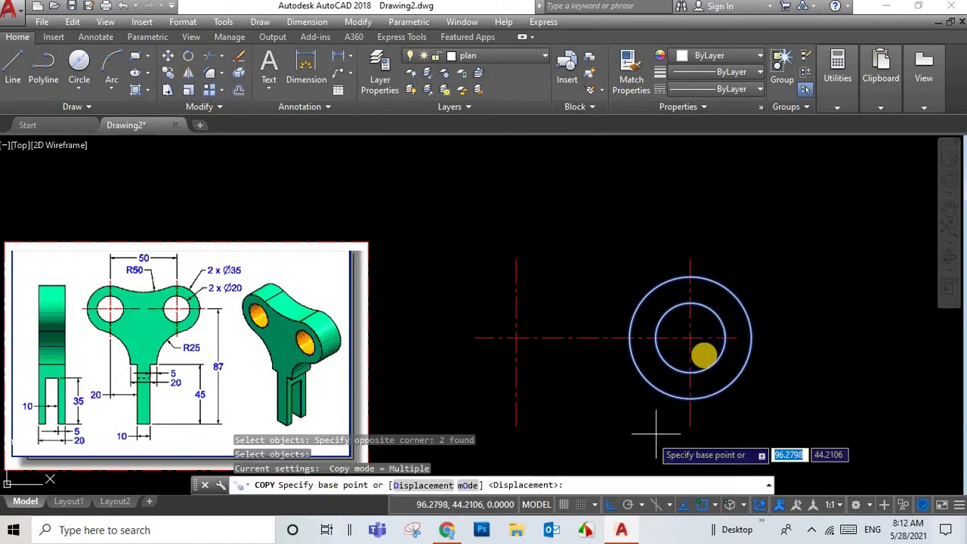
pyautogui.click(691, 337)
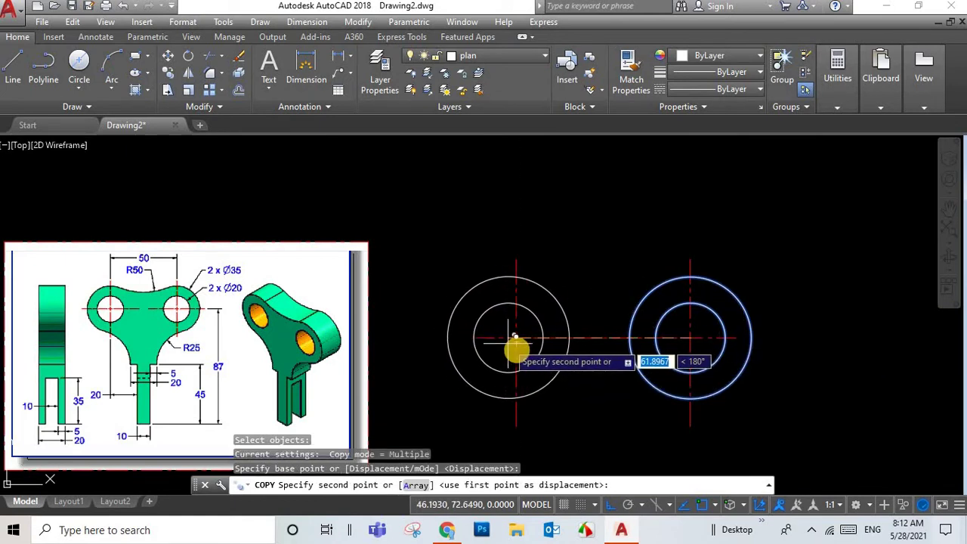
pyautogui.click(714, 505)
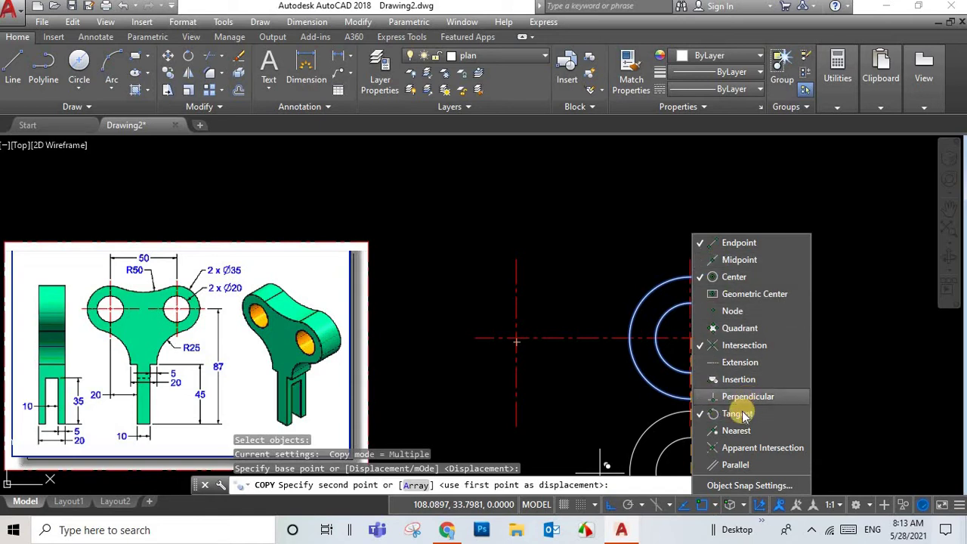
pyautogui.click(477, 352)
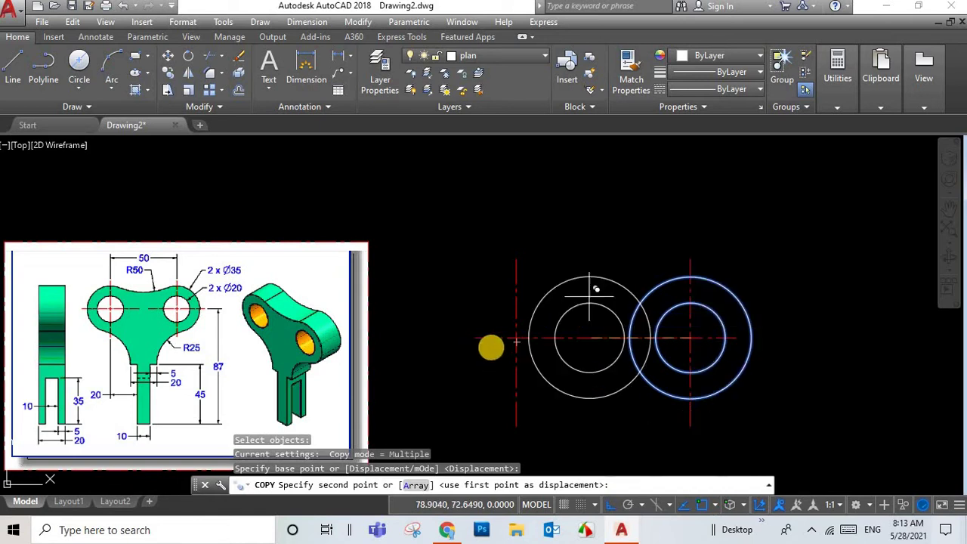
pyautogui.click(517, 338)
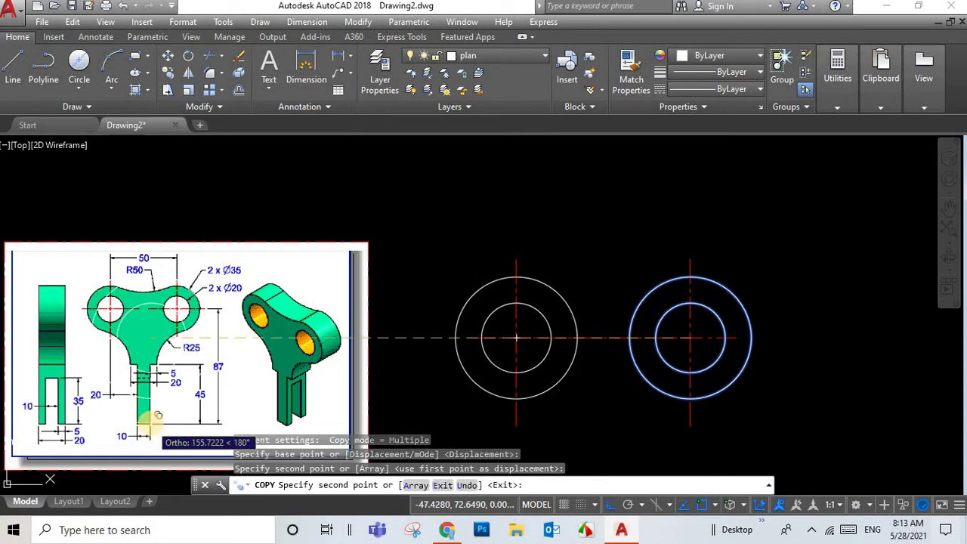
pyautogui.press('Escape')
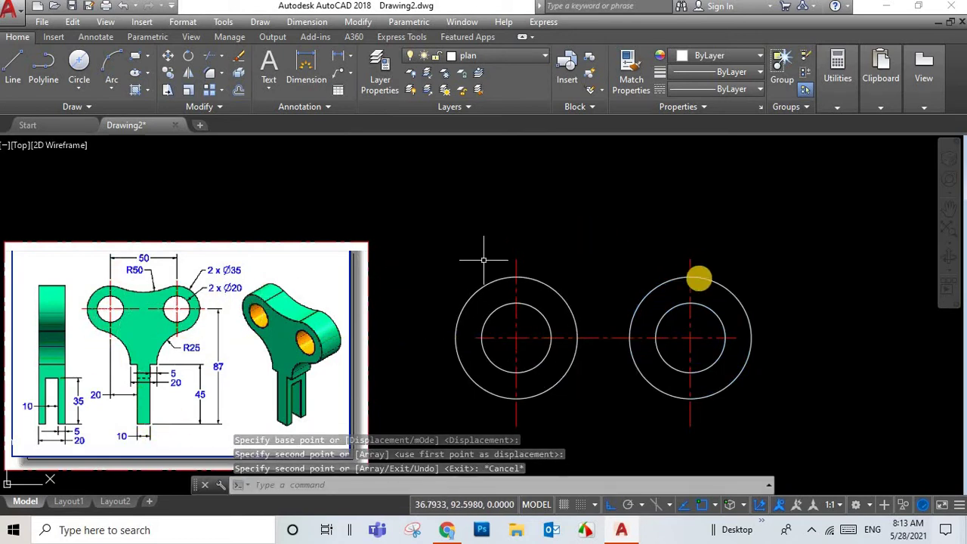
pyautogui.click(699, 279)
pyautogui.press('Escape')
pyautogui.press('Escape')
pyautogui.scroll(4, 615, 360)
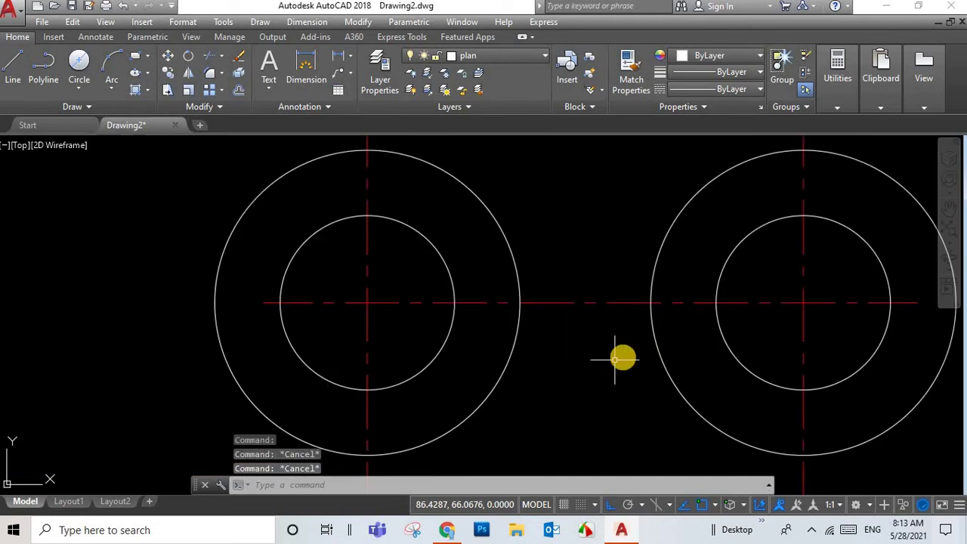
pyautogui.scroll(-4, 627, 352)
pyautogui.scroll(4, 701, 185)
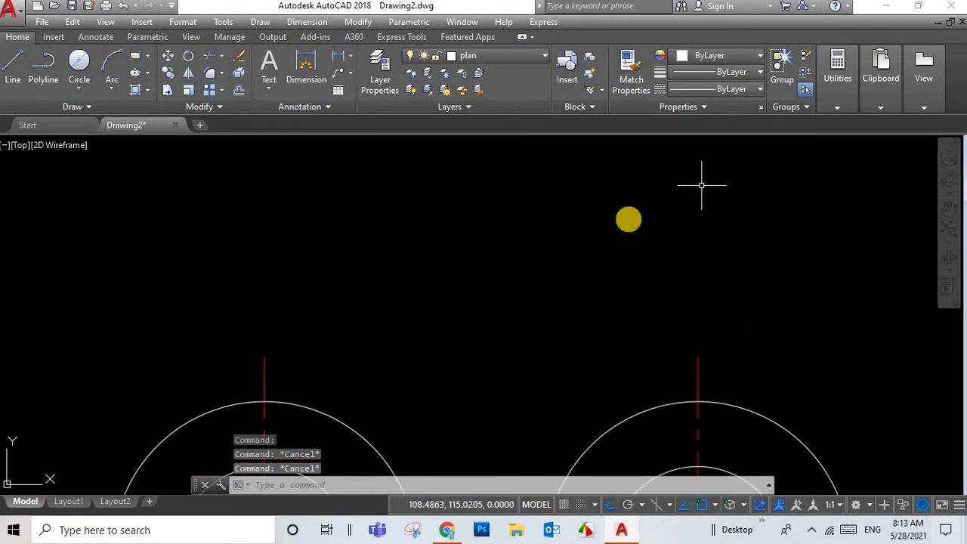
pyautogui.scroll(-2, 680, 208)
pyautogui.scroll(-2, 507, 239)
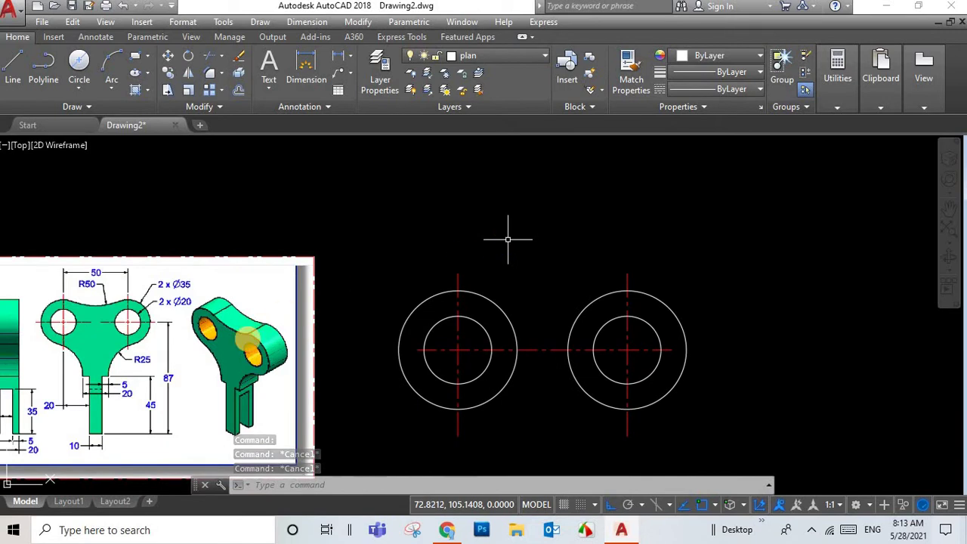
pyautogui.scroll(2, 5, 286)
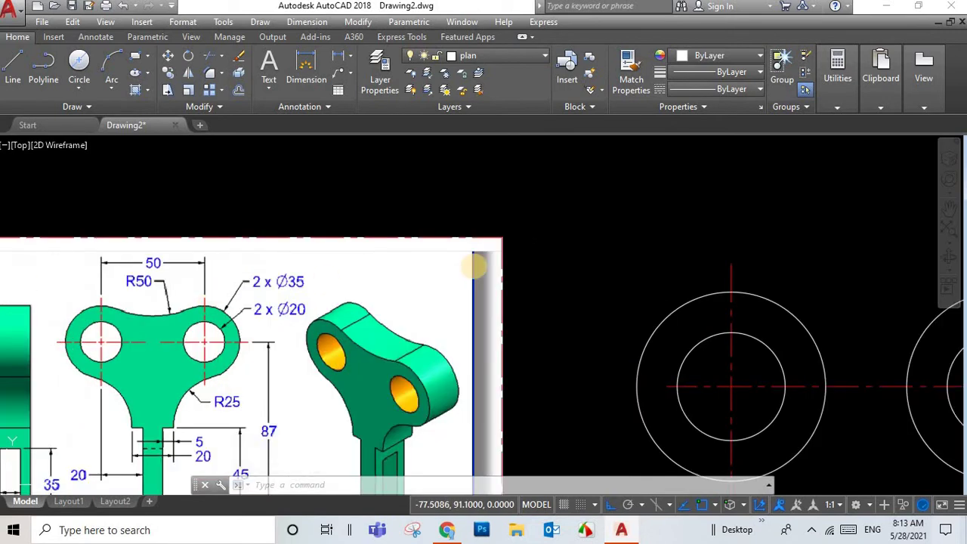
pyautogui.scroll(-2, 604, 279)
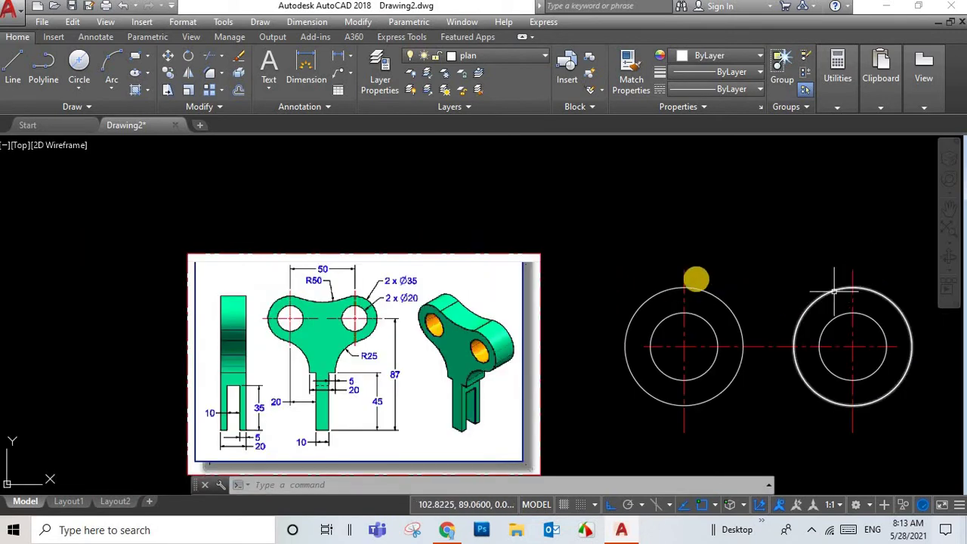
pyautogui.scroll(2, 310, 310)
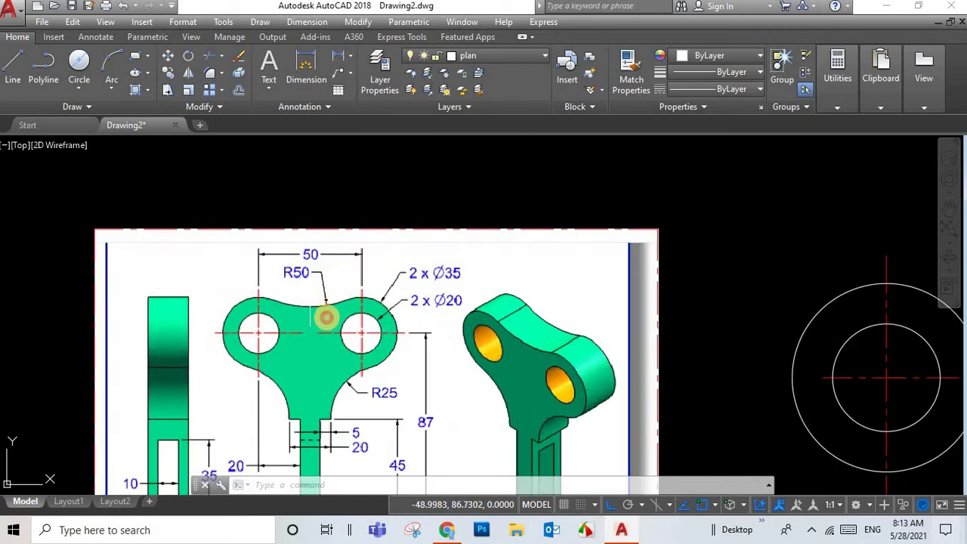
pyautogui.click(327, 318)
pyautogui.click(663, 303)
pyautogui.scroll(-2, 662, 310)
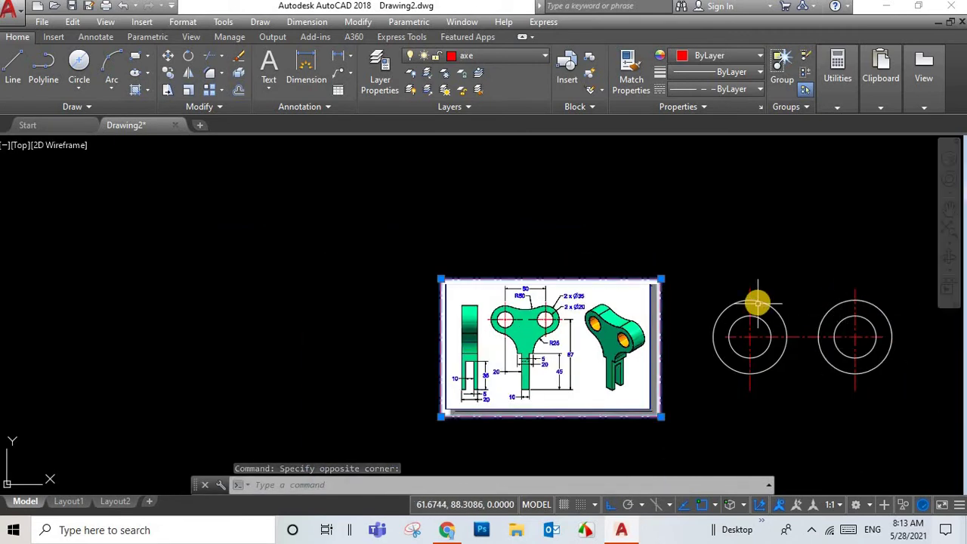
# Draw a radius-50 Tan, Tan, Radius circle touching the right and left outer circles
pyautogui.click(78, 89)
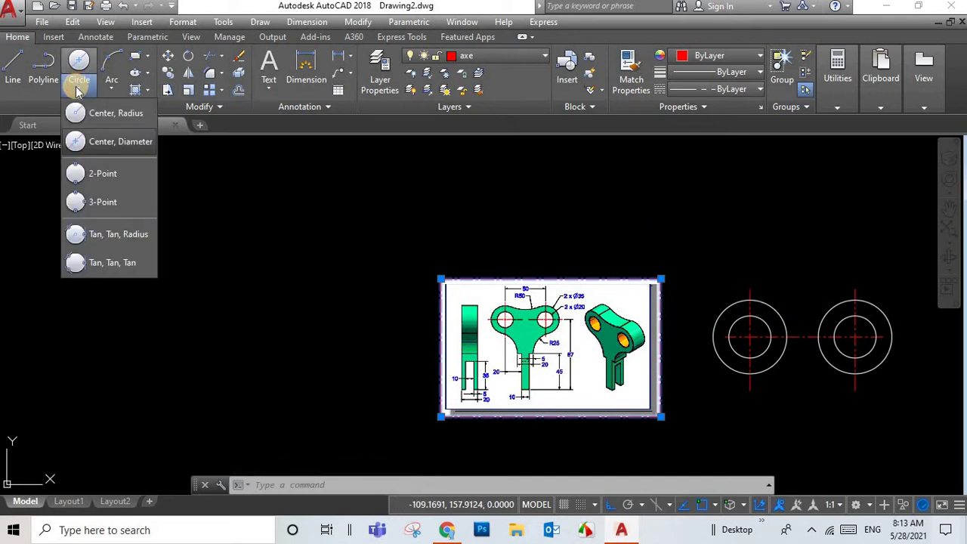
pyautogui.click(130, 235)
pyautogui.scroll(2, 893, 325)
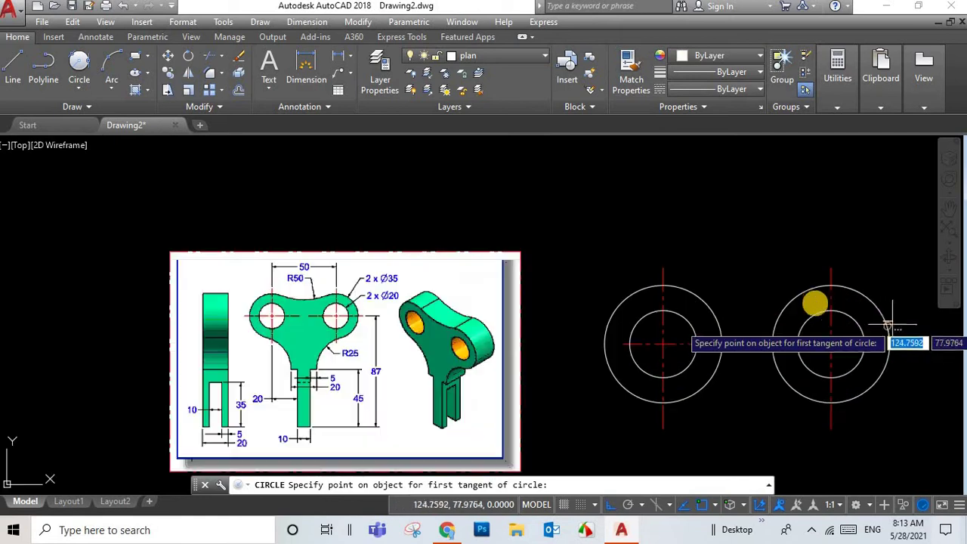
pyautogui.click(801, 285)
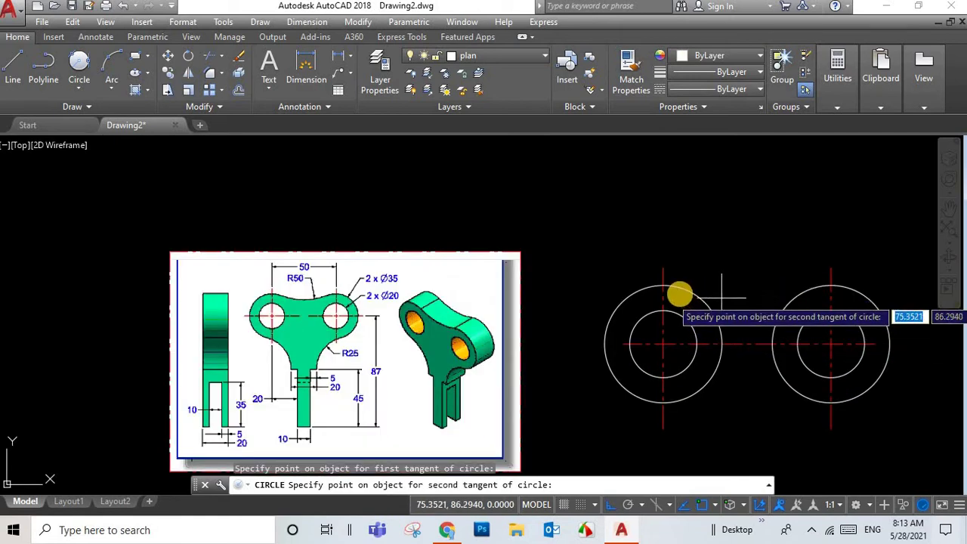
pyautogui.click(680, 291)
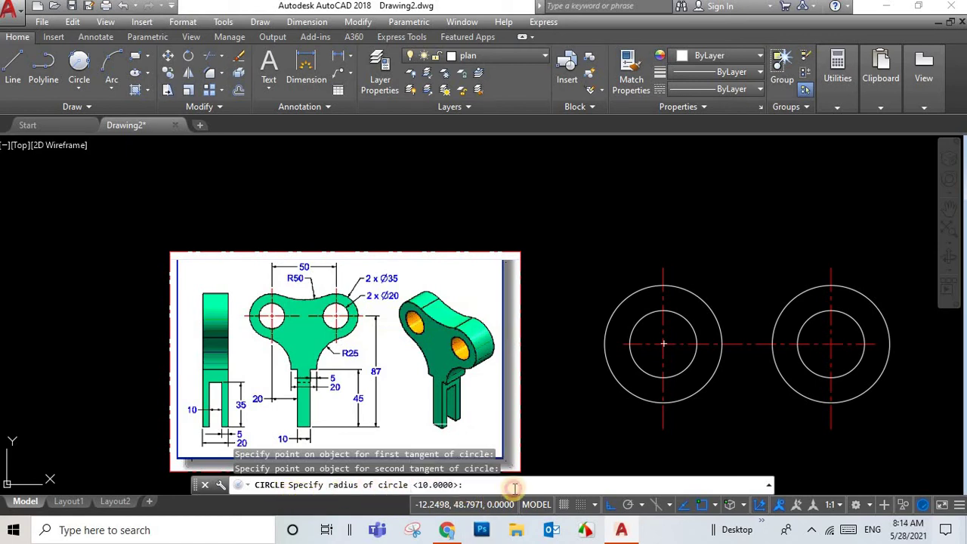
pyautogui.write('50')
pyautogui.press('Return')
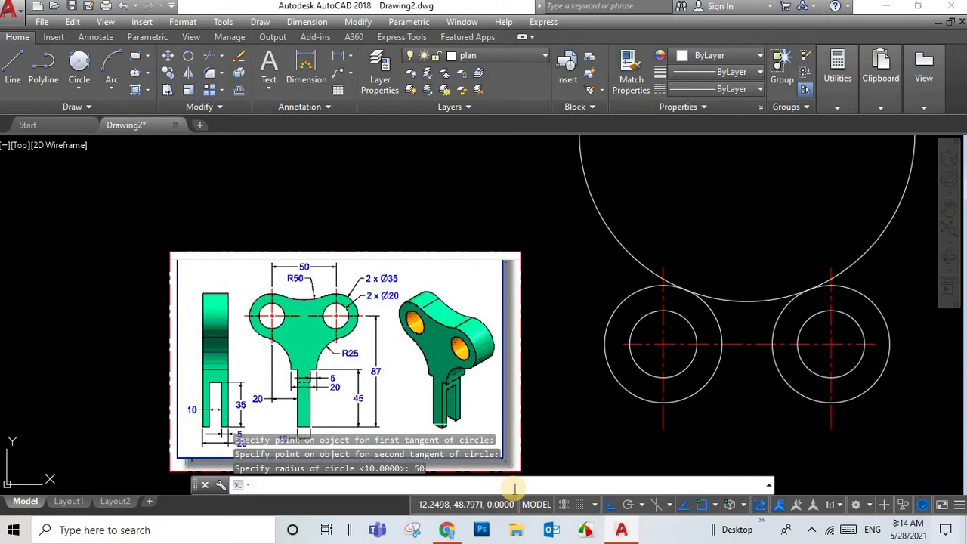
pyautogui.scroll(2, 746, 346)
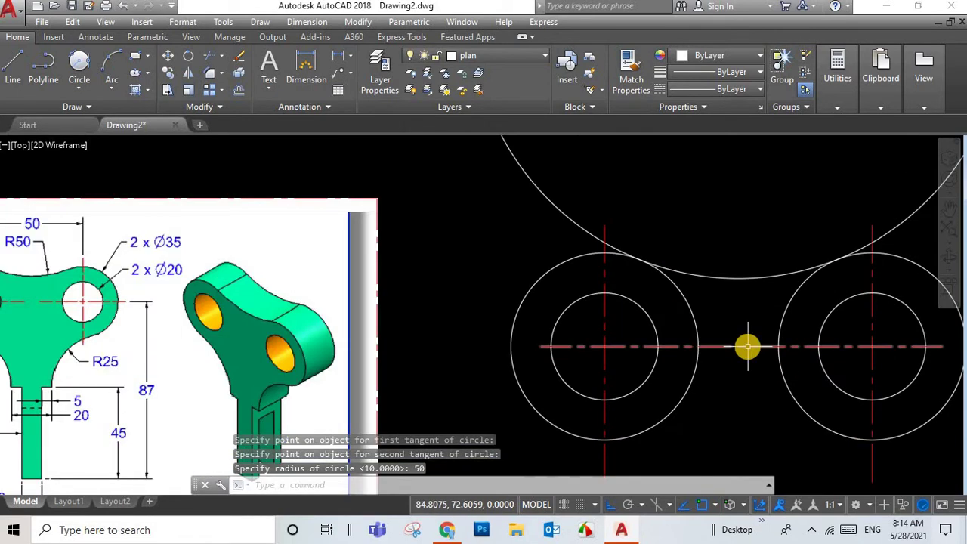
# Trim the R50 circle down to the arc bridging the two outer circles
pyautogui.click(222, 59)
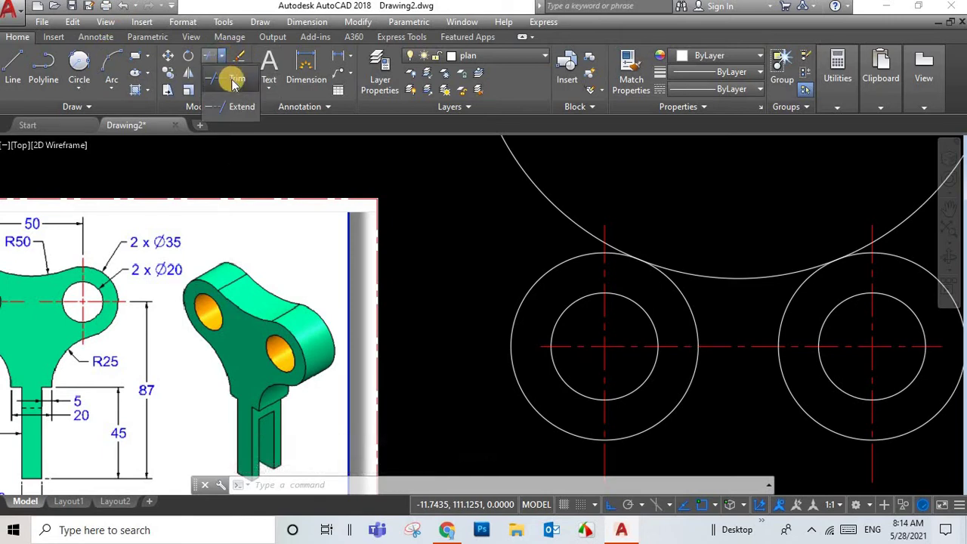
pyautogui.click(226, 77)
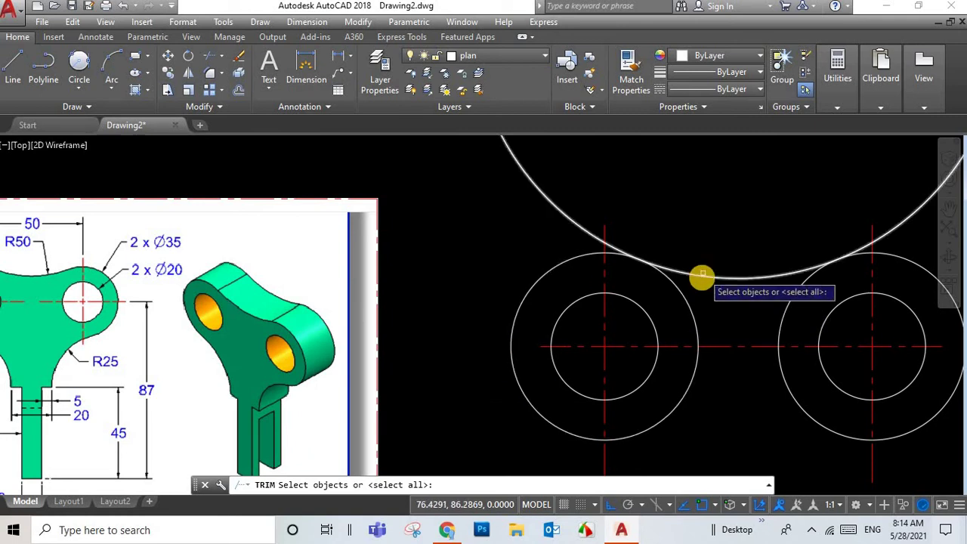
pyautogui.click(702, 277)
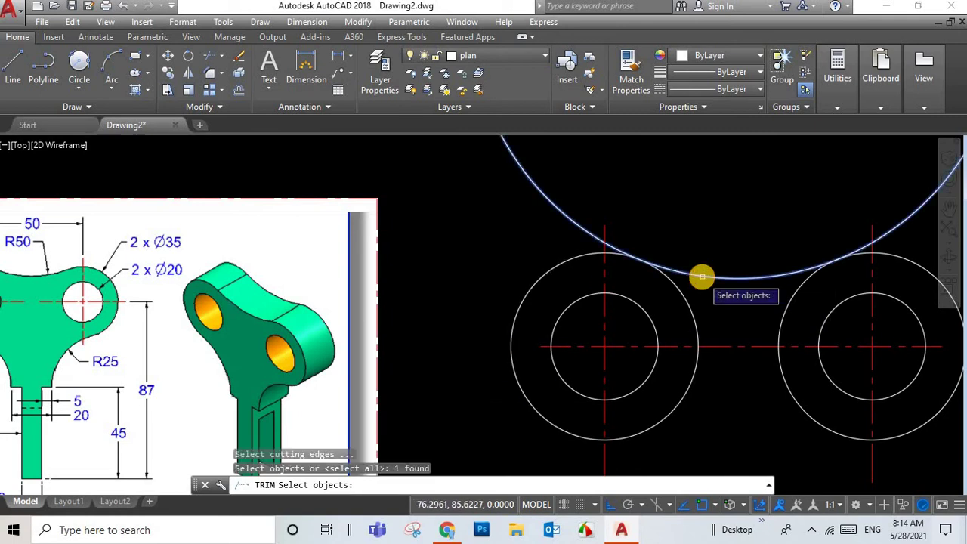
pyautogui.click(684, 296)
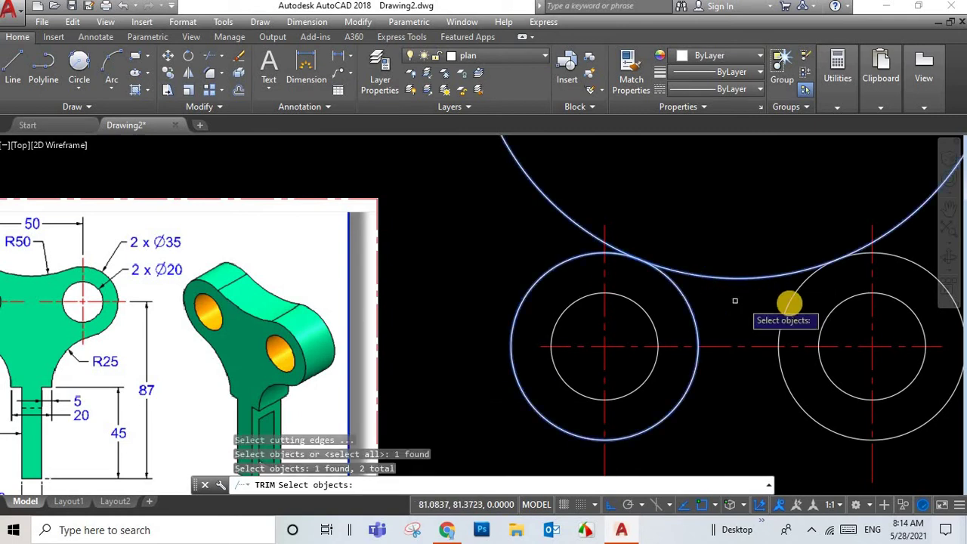
pyautogui.click(791, 302)
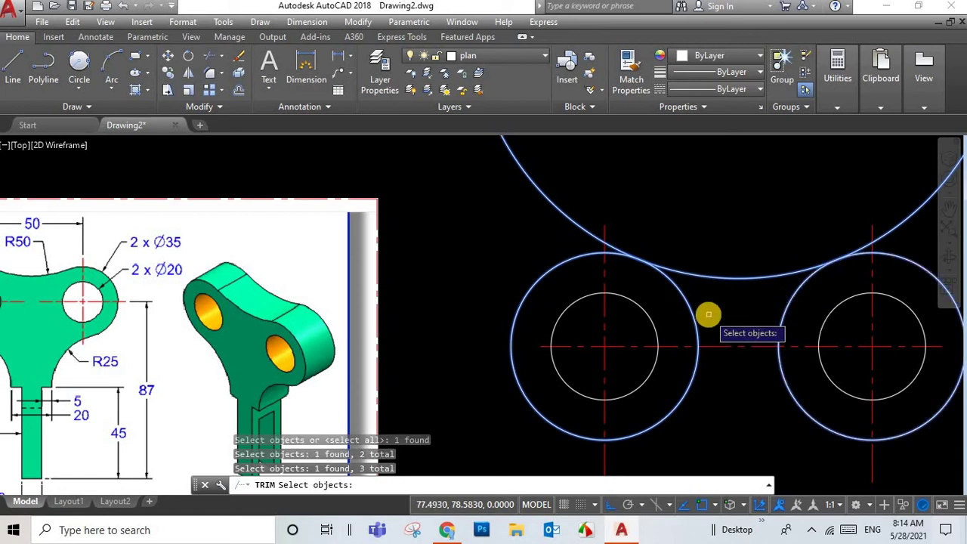
pyautogui.press('Return')
pyautogui.click(574, 218)
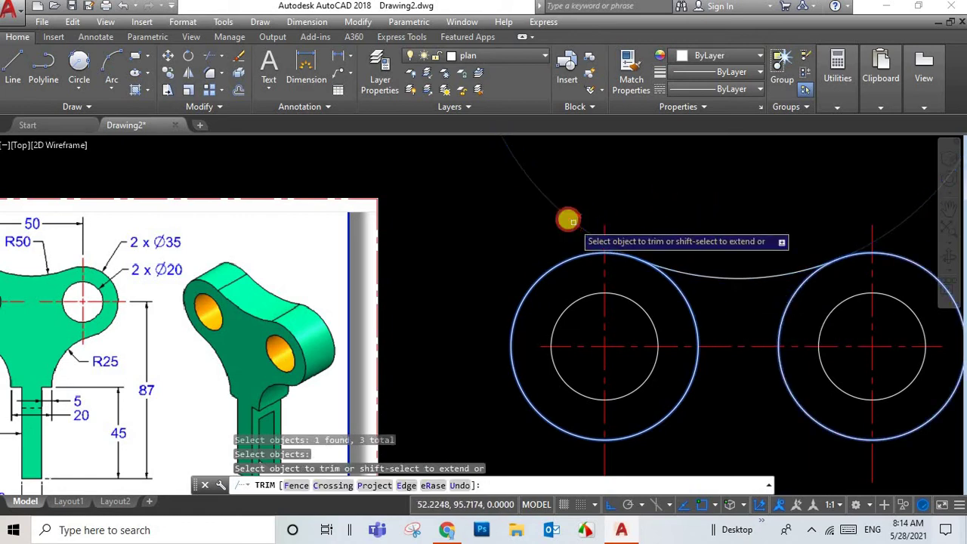
pyautogui.click(682, 299)
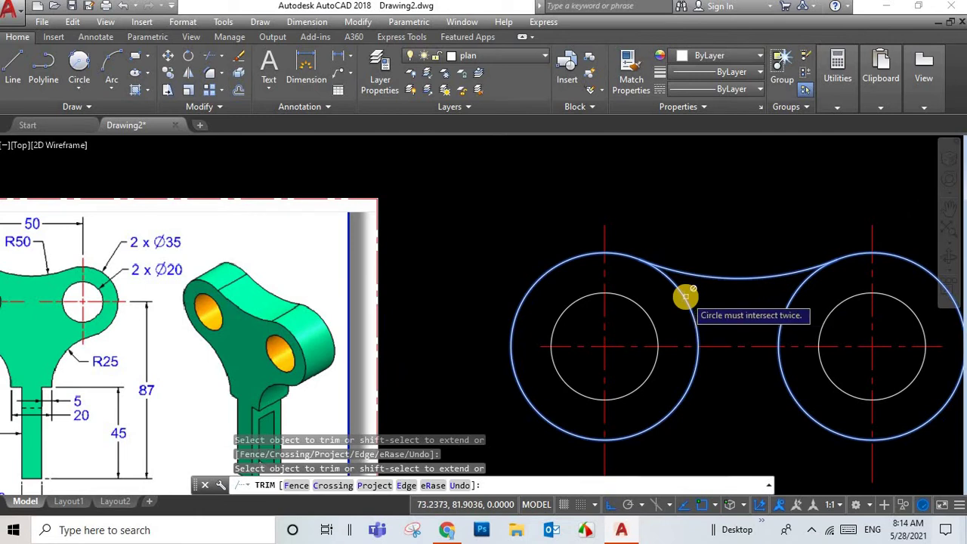
pyautogui.press('Return')
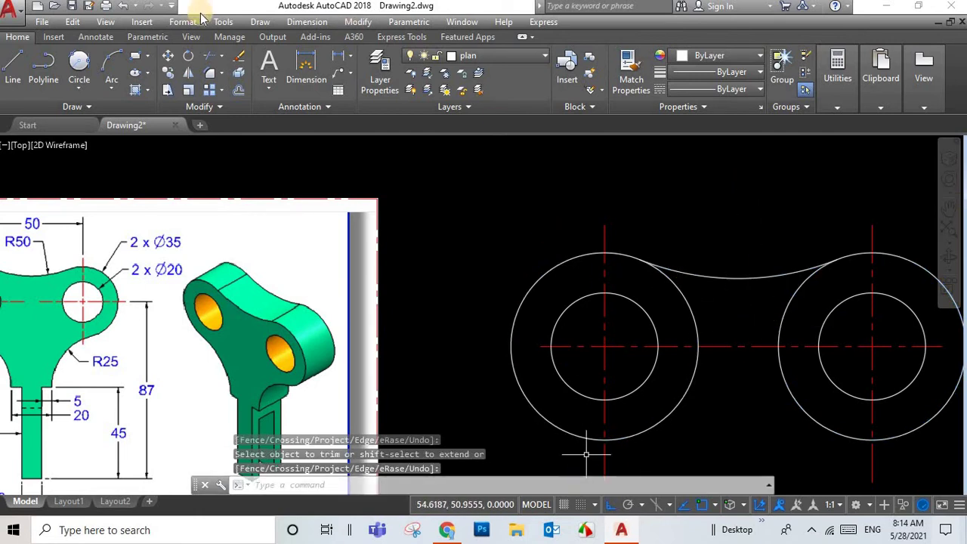
# Trim away the inner upper and lower arcs of both outer circles
pyautogui.click(225, 68)
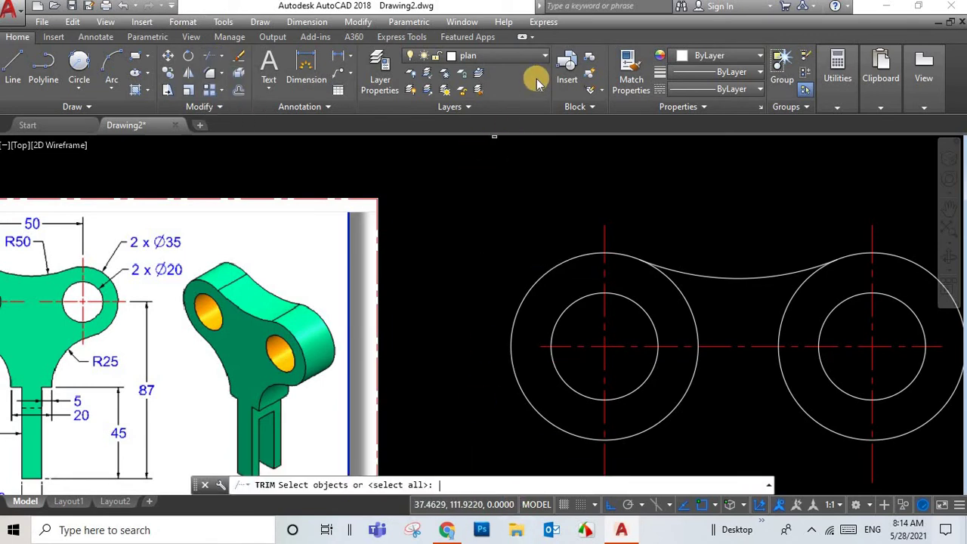
pyautogui.press('Return')
pyautogui.click(691, 316)
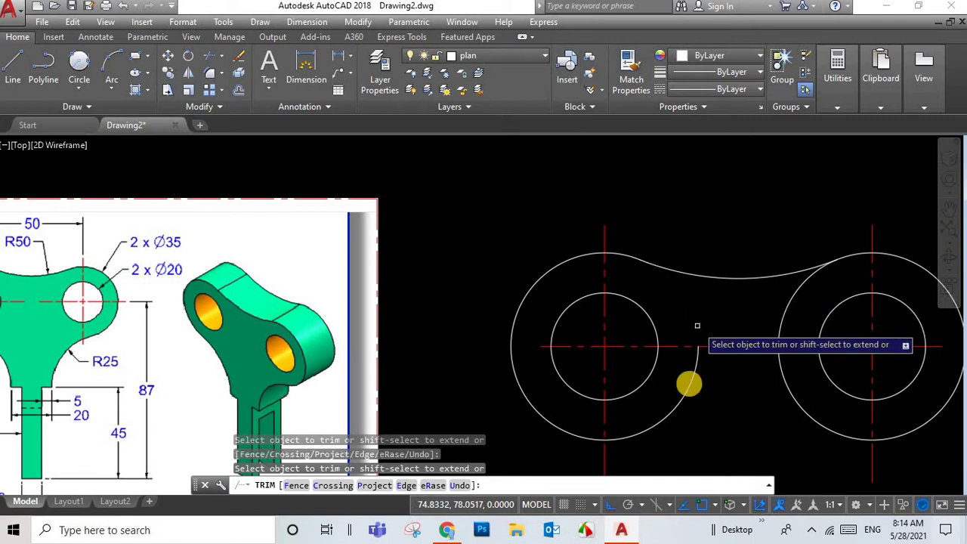
pyautogui.click(691, 383)
pyautogui.click(790, 303)
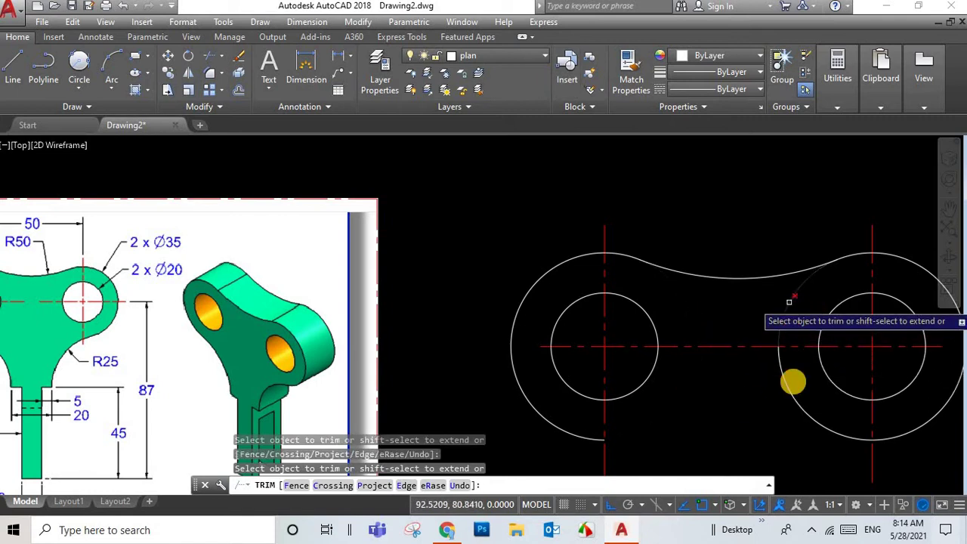
pyautogui.click(791, 380)
pyautogui.scroll(-2, 778, 396)
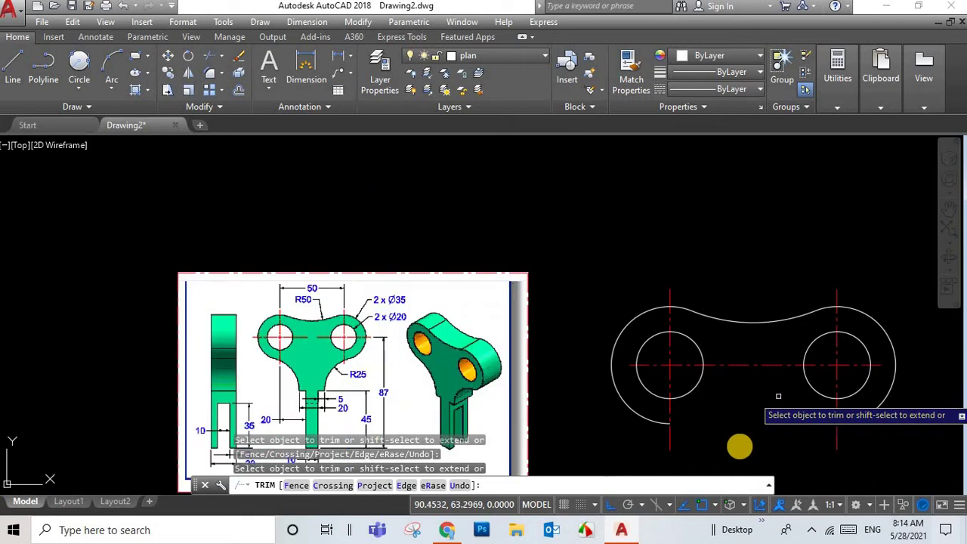
pyautogui.scroll(-3, 739, 411)
pyautogui.scroll(3, 741, 403)
pyautogui.rightClick(790, 249)
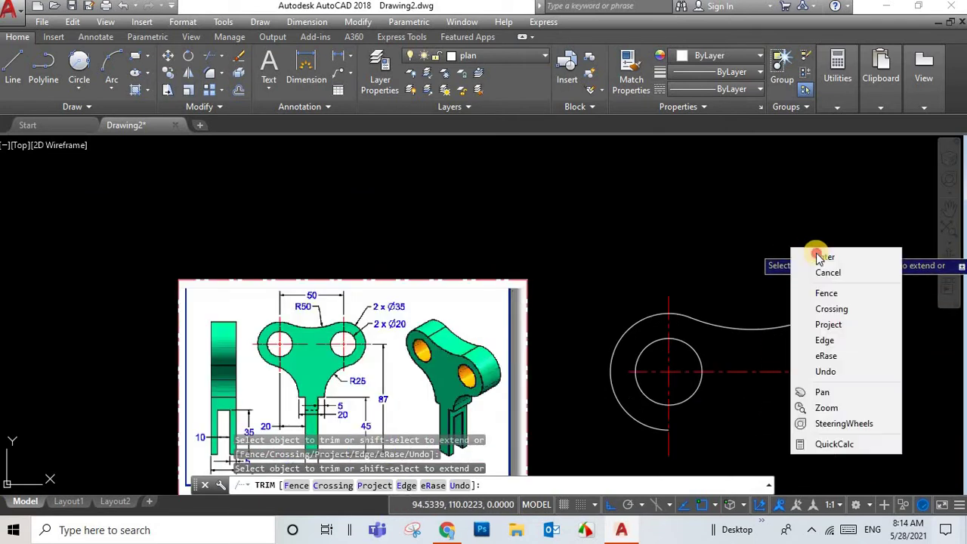
pyautogui.click(801, 254)
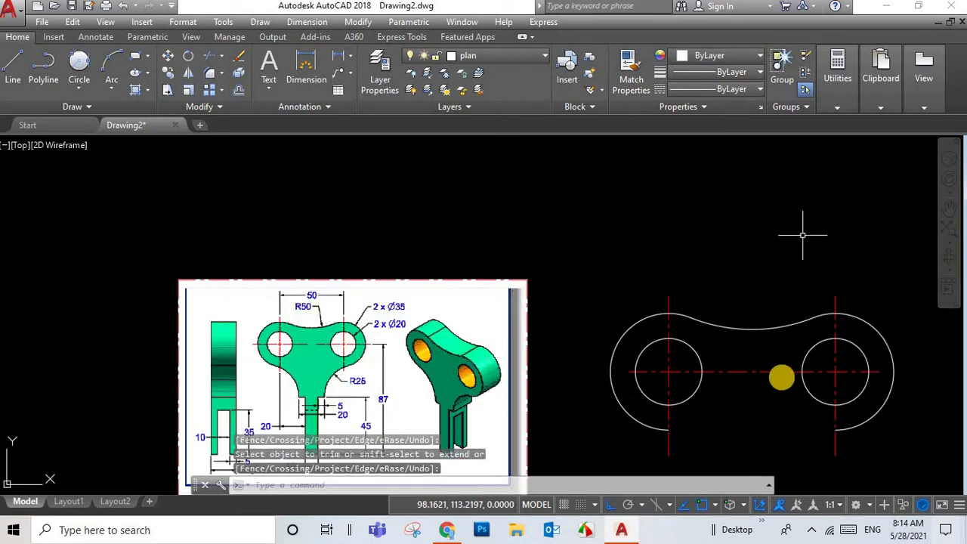
pyautogui.click(950, 205)
# Offset the vertical centreline by 25 to create a middle axis between the holes
pyautogui.moveTo(794, 373); pyautogui.dragTo(791, 223)
pyautogui.rightClick(752, 306)
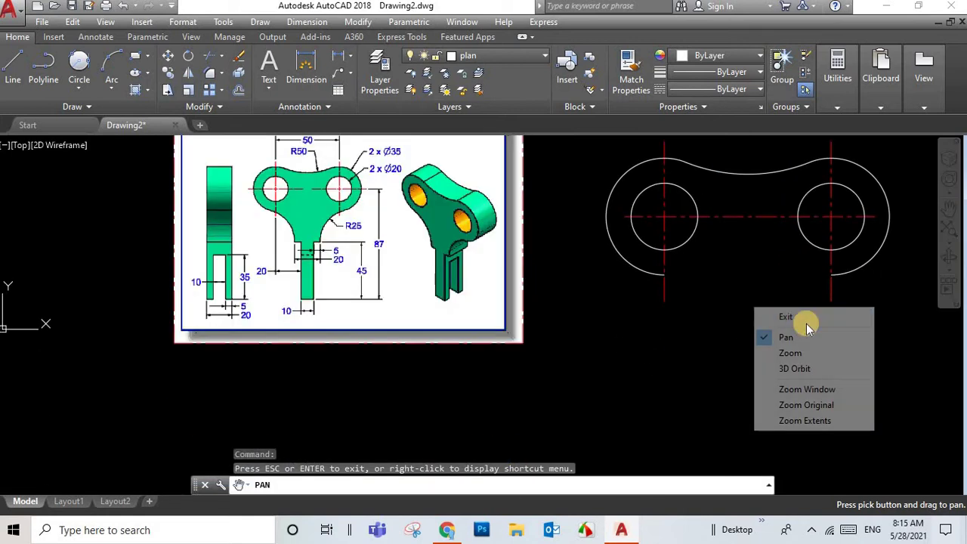
pyautogui.click(803, 315)
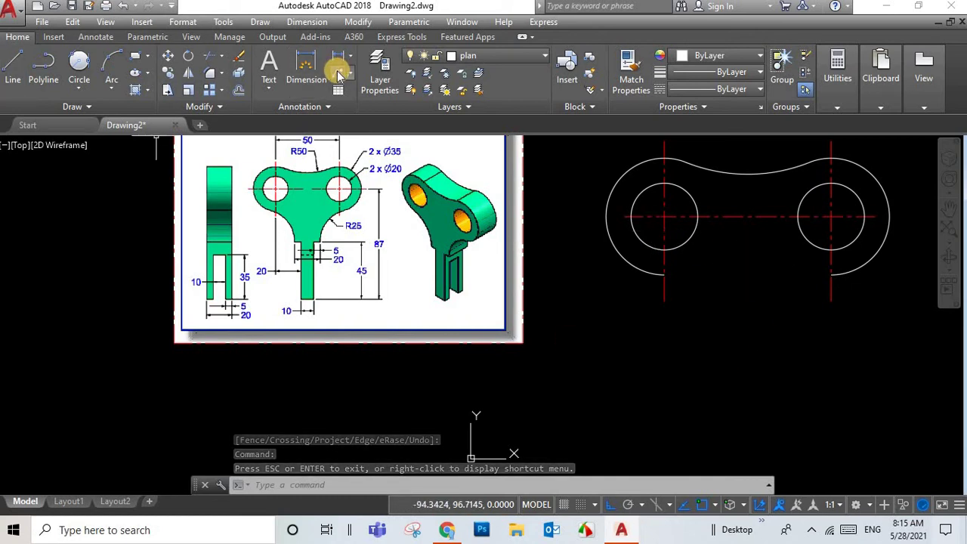
pyautogui.click(238, 90)
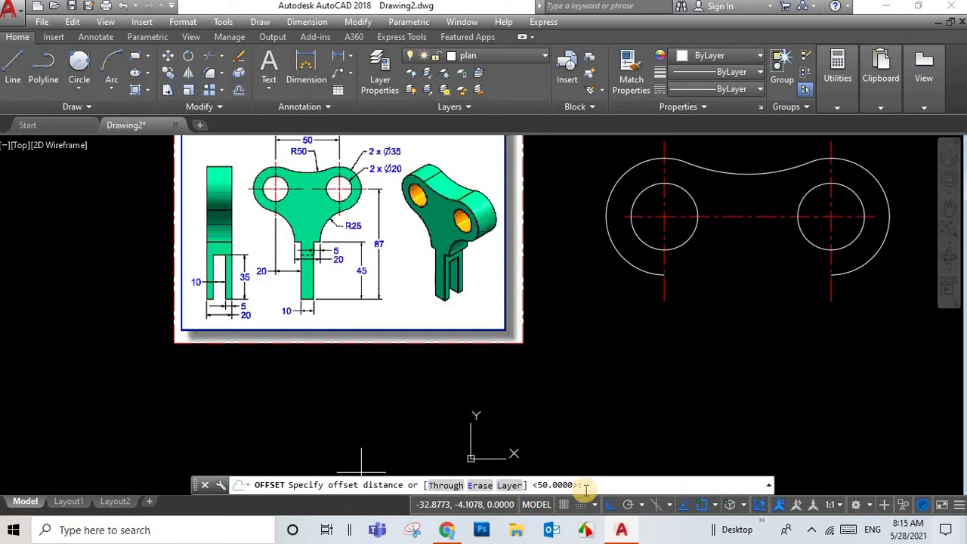
pyautogui.write('25')
pyautogui.press('Return')
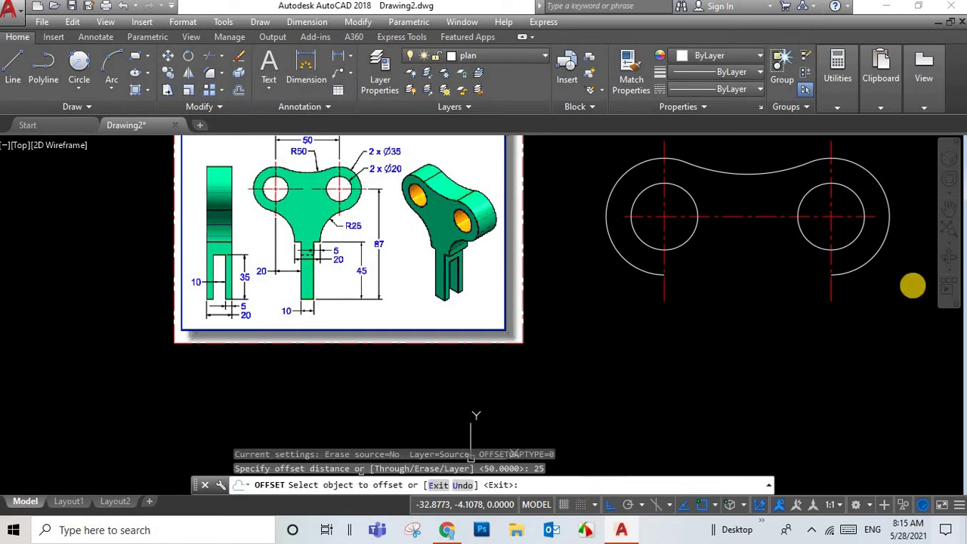
pyautogui.click(831, 300)
pyautogui.click(778, 348)
pyautogui.rightClick(779, 356)
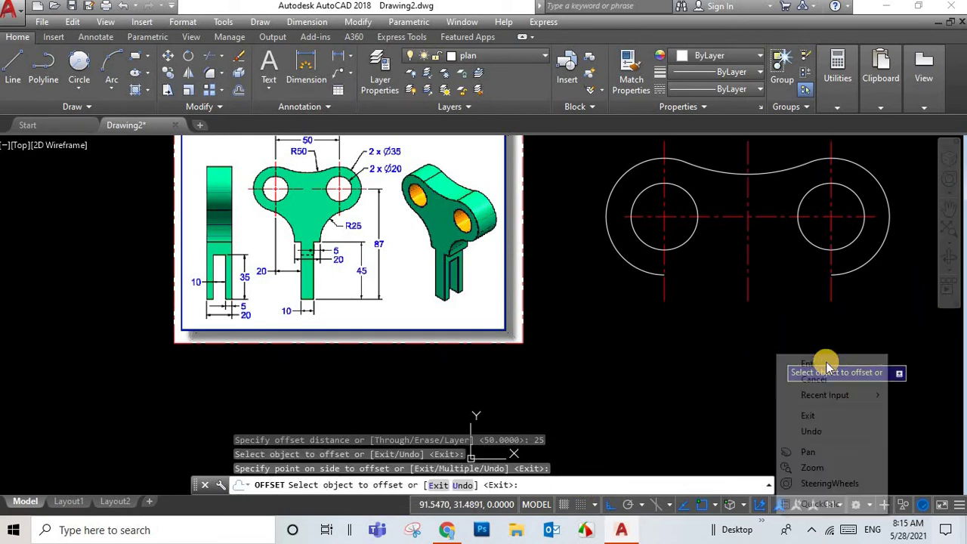
pyautogui.press('Return')
# Stretch the new middle axis line's bottom end well below the outline
pyautogui.click(748, 272)
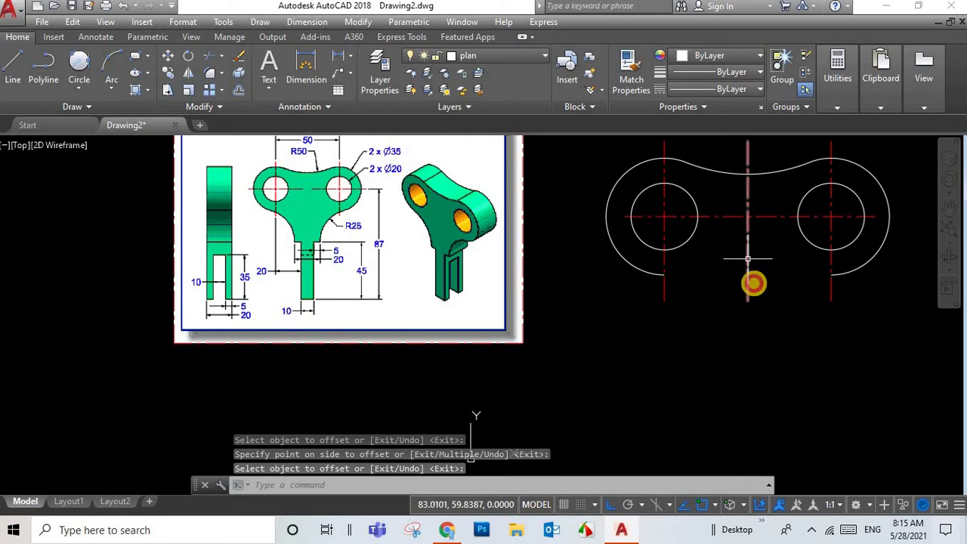
pyautogui.click(746, 300)
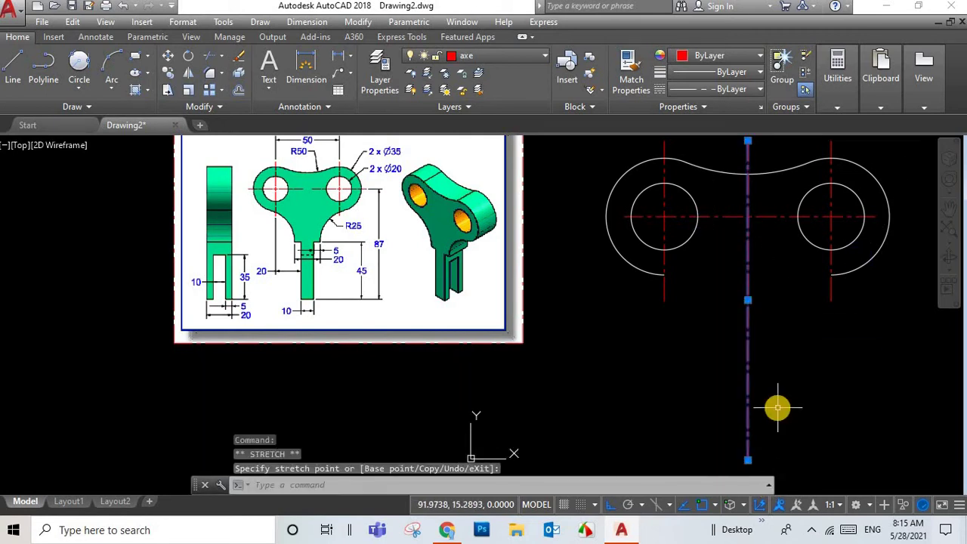
pyautogui.press('Escape')
pyautogui.press('Escape')
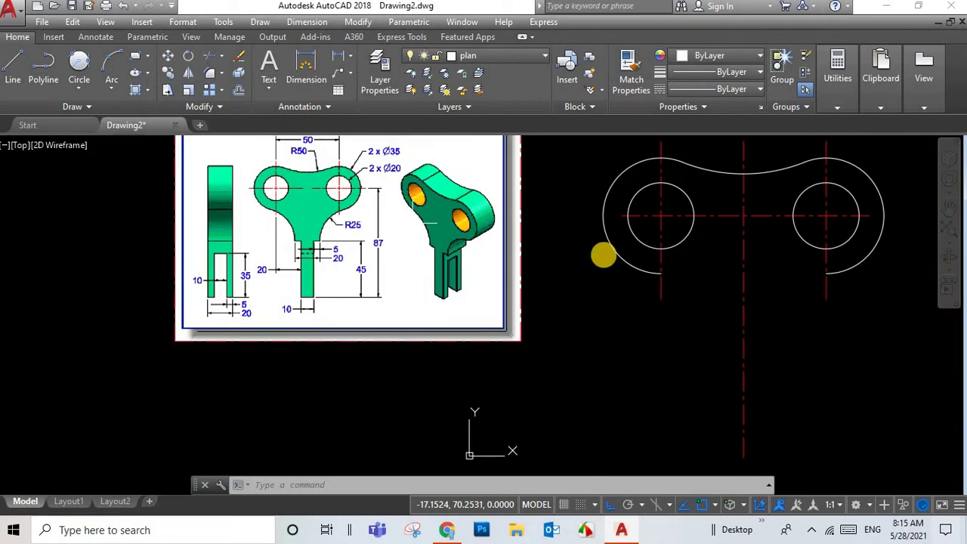
pyautogui.scroll(-2, 601, 254)
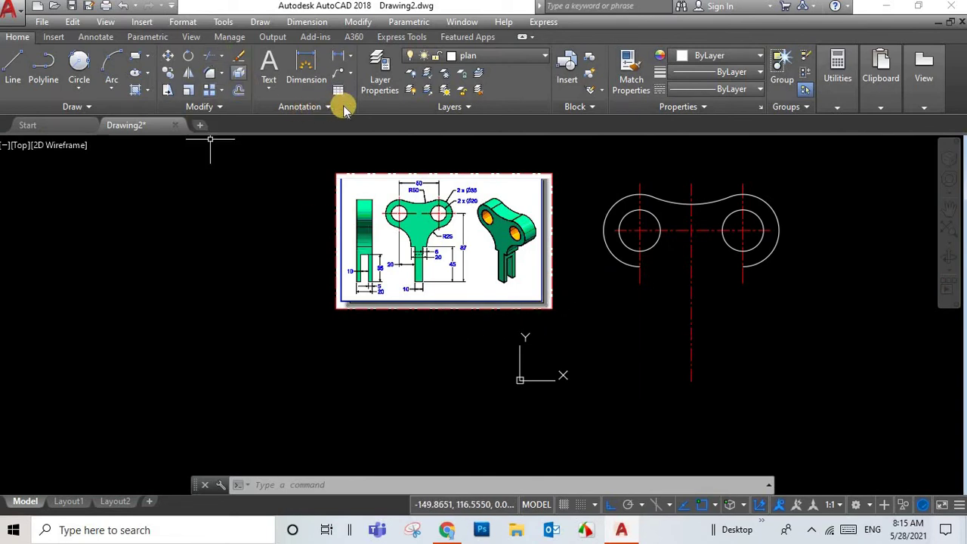
# Offset the horizontal centreline 87 downward below the hole centres
pyautogui.write('o')
pyautogui.press('Return')
pyautogui.write('87')
pyautogui.press('Return')
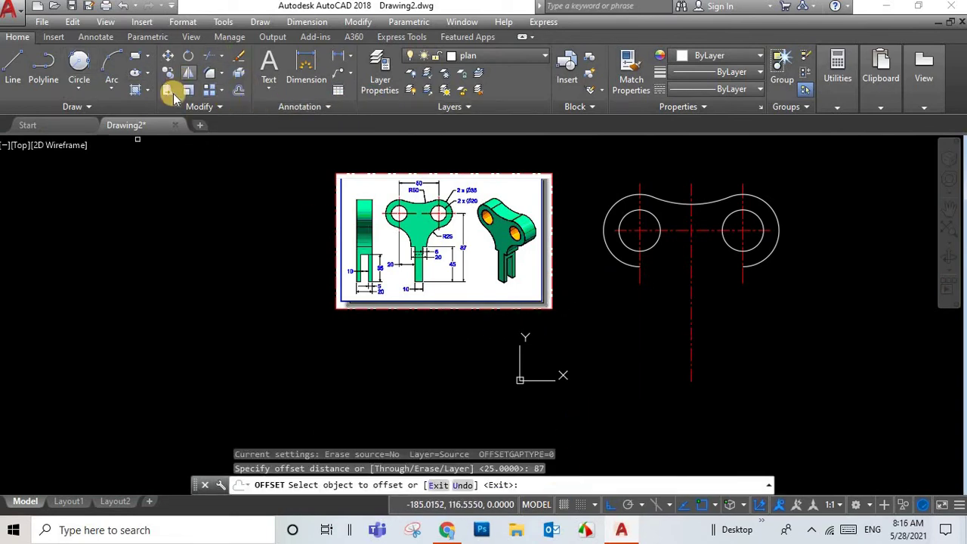
pyautogui.click(238, 90)
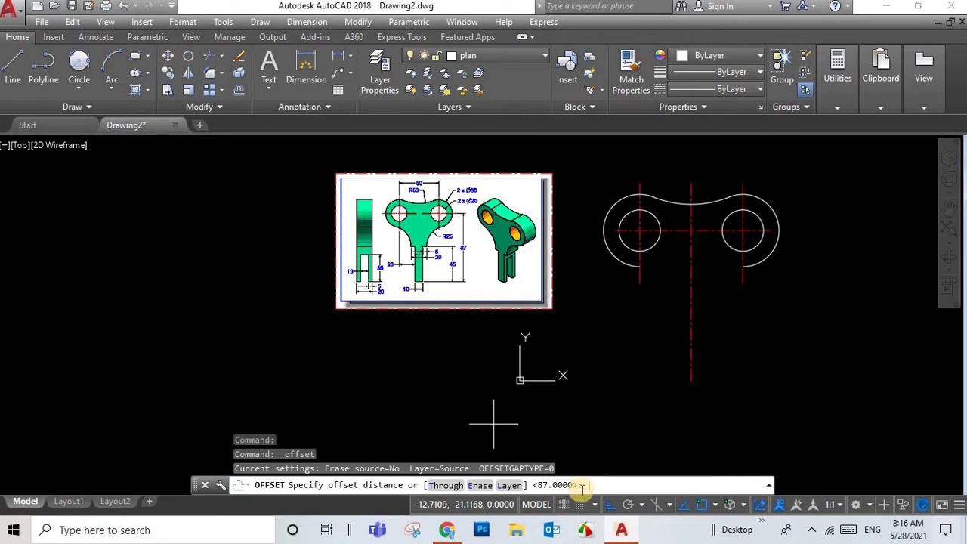
pyautogui.press('Return')
pyautogui.click(673, 230)
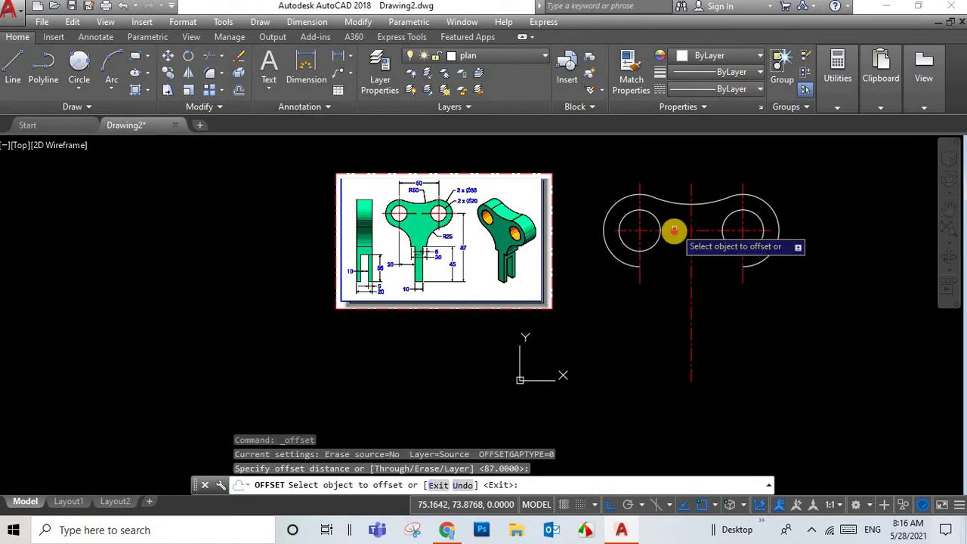
pyautogui.click(660, 370)
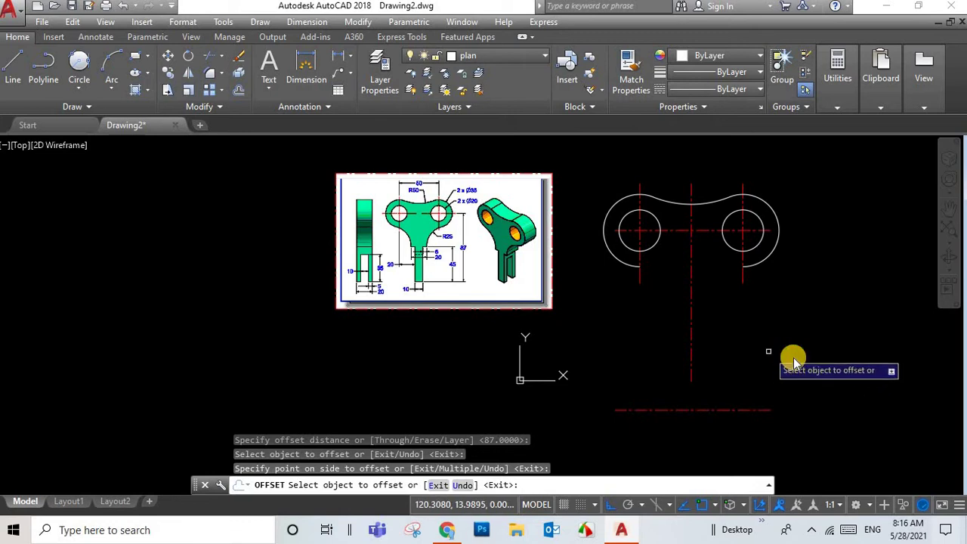
pyautogui.rightClick(768, 351)
pyautogui.press('Return')
# Extend the middle vertical axis below the new horizontal line
pyautogui.click(691, 375)
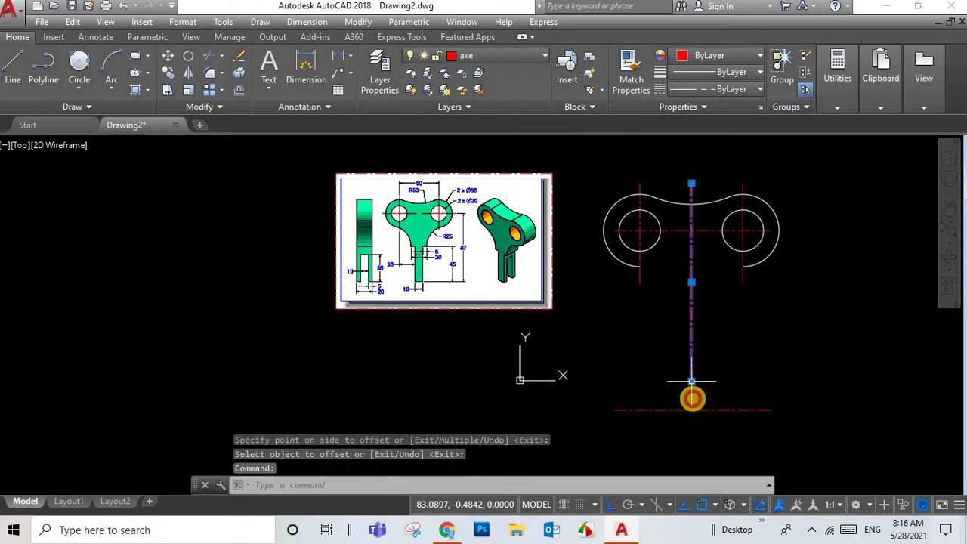
pyautogui.click(692, 381)
pyautogui.click(703, 463)
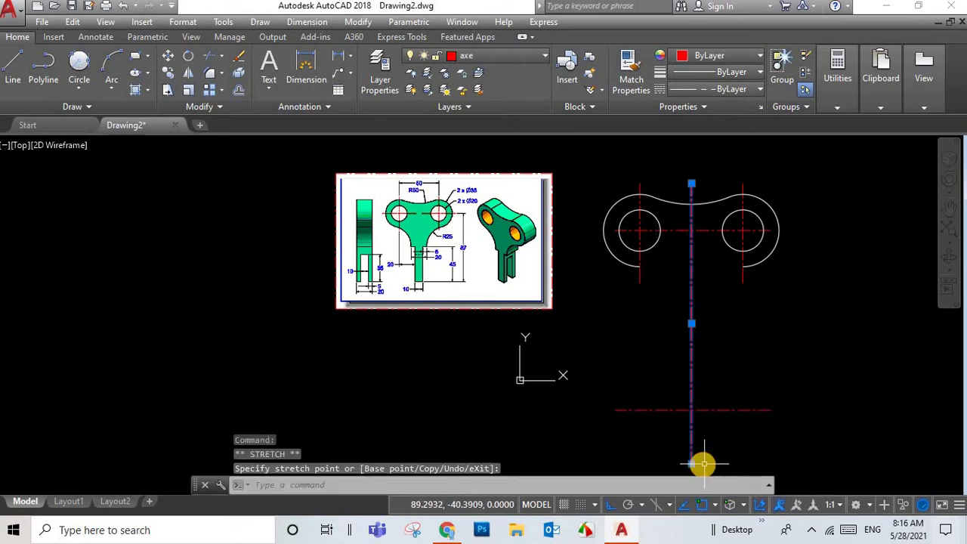
pyautogui.press('Escape')
pyautogui.press('Escape')
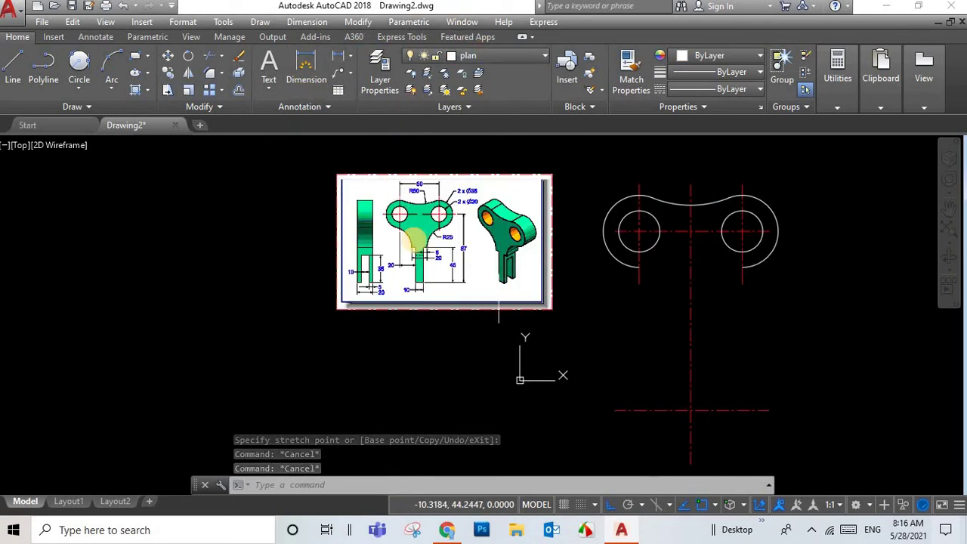
pyautogui.scroll(2, 421, 306)
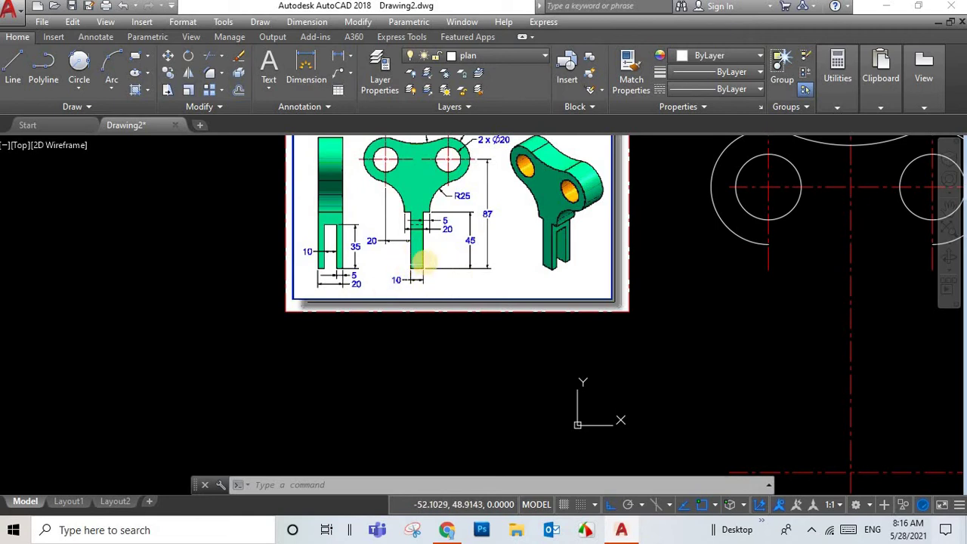
pyautogui.scroll(-3, 434, 262)
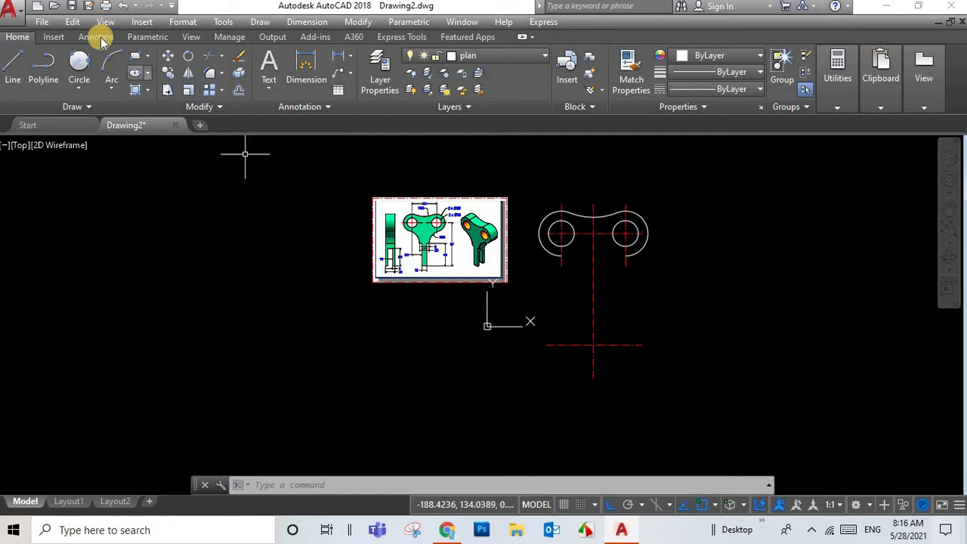
# Offset the middle vertical axis by 5 to both sides for the stem edges
pyautogui.write('o')
pyautogui.press('Return')
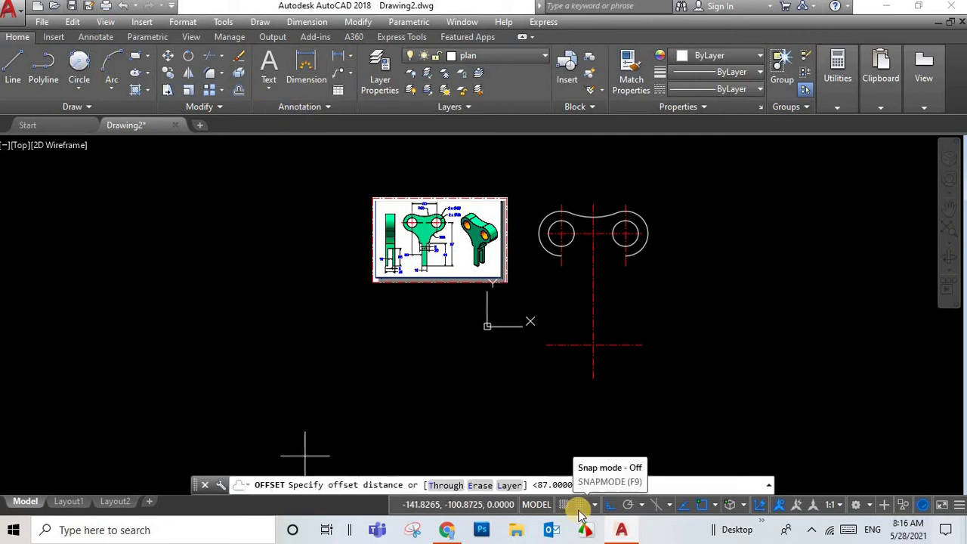
pyautogui.write('5')
pyautogui.press('Return')
pyautogui.click(577, 328)
pyautogui.click(589, 309)
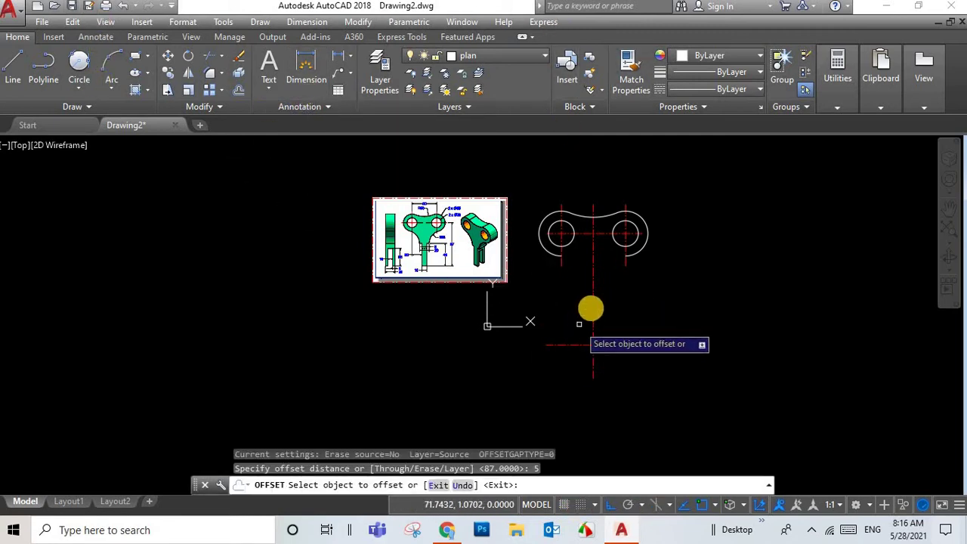
pyautogui.click(589, 305)
pyautogui.rightClick(593, 331)
pyautogui.press('Return')
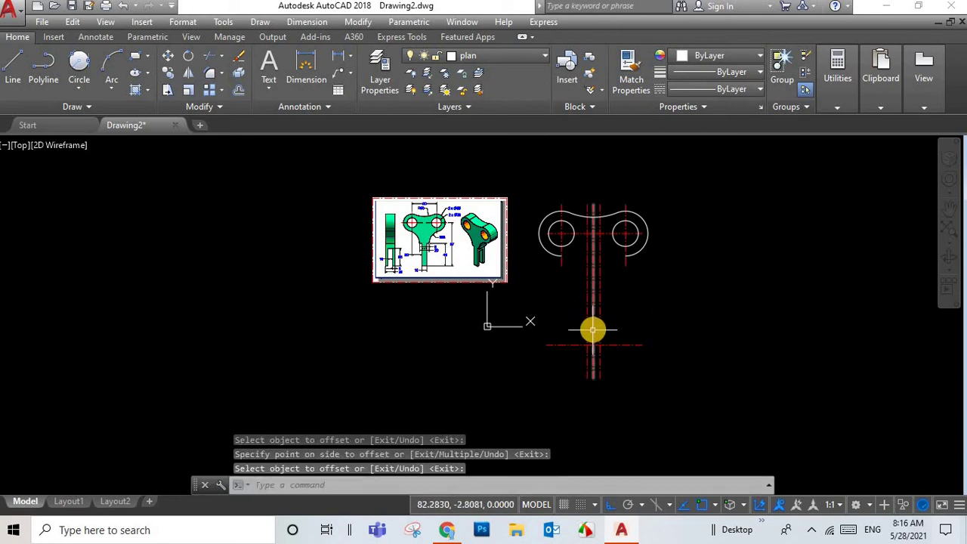
# Move the two offset vertical lines and the lower horizontal line onto the plan layer
pyautogui.scroll(2, 593, 331)
pyautogui.scroll(2, 593, 331)
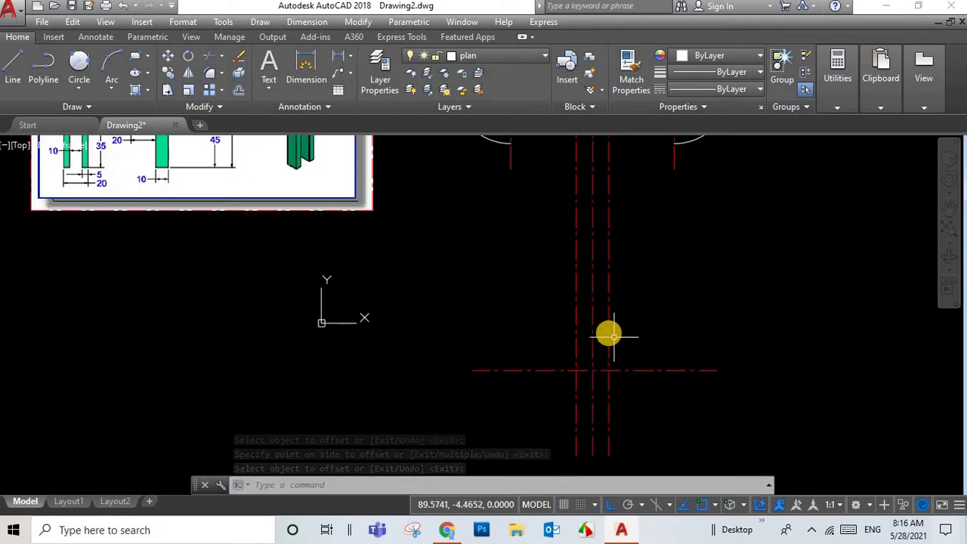
pyautogui.click(609, 335)
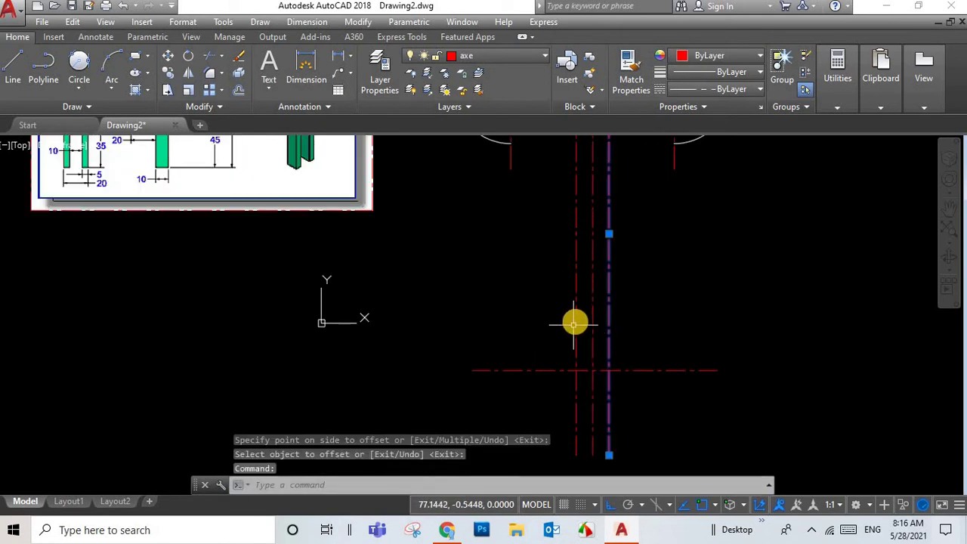
pyautogui.click(574, 324)
pyautogui.click(495, 54)
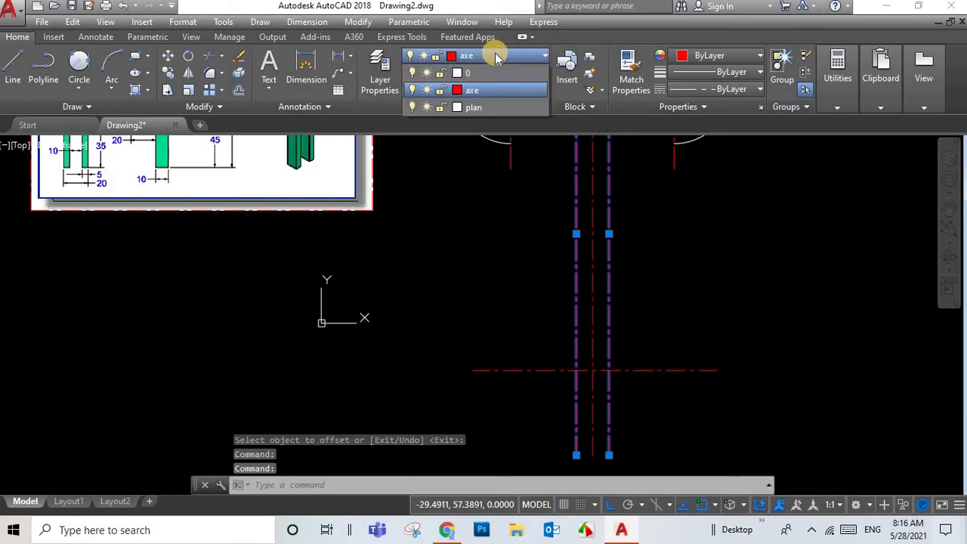
pyautogui.click(474, 107)
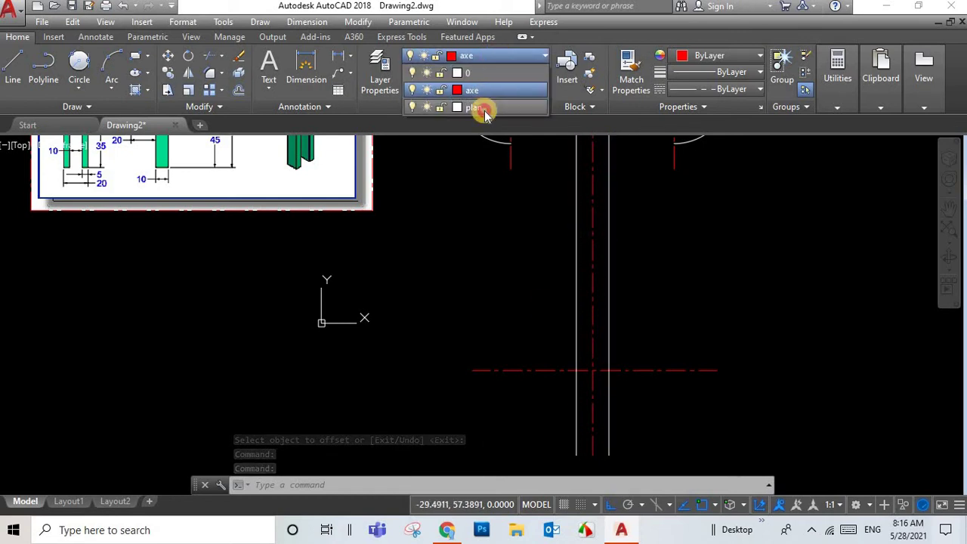
pyautogui.press('Escape')
pyautogui.press('Escape')
pyautogui.press('Escape')
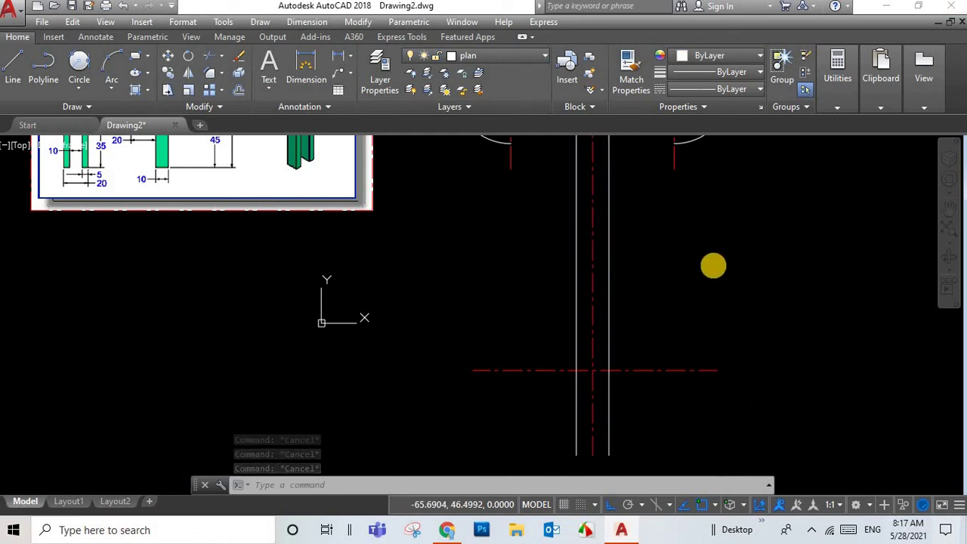
pyautogui.click(660, 370)
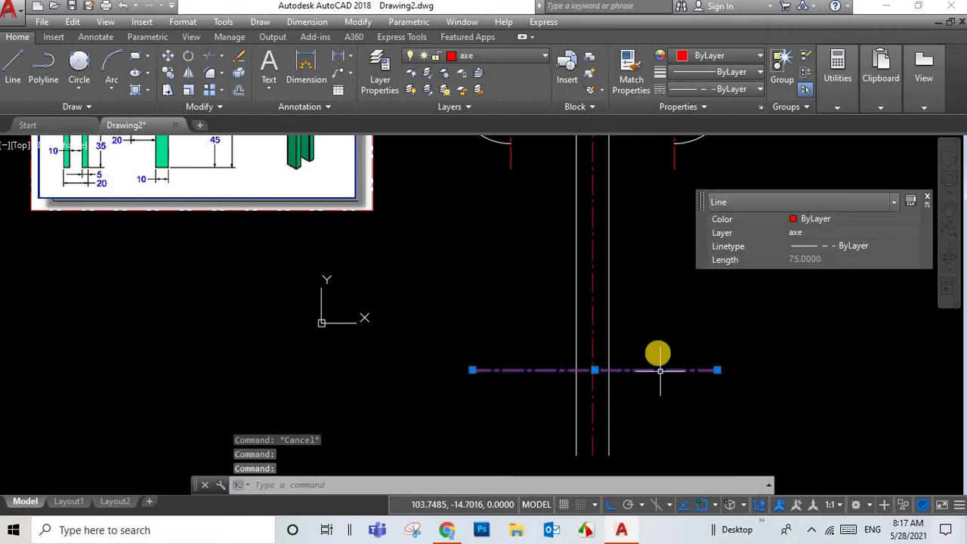
pyautogui.click(819, 233)
pyautogui.click(812, 257)
pyautogui.press('Escape')
pyautogui.press('Escape')
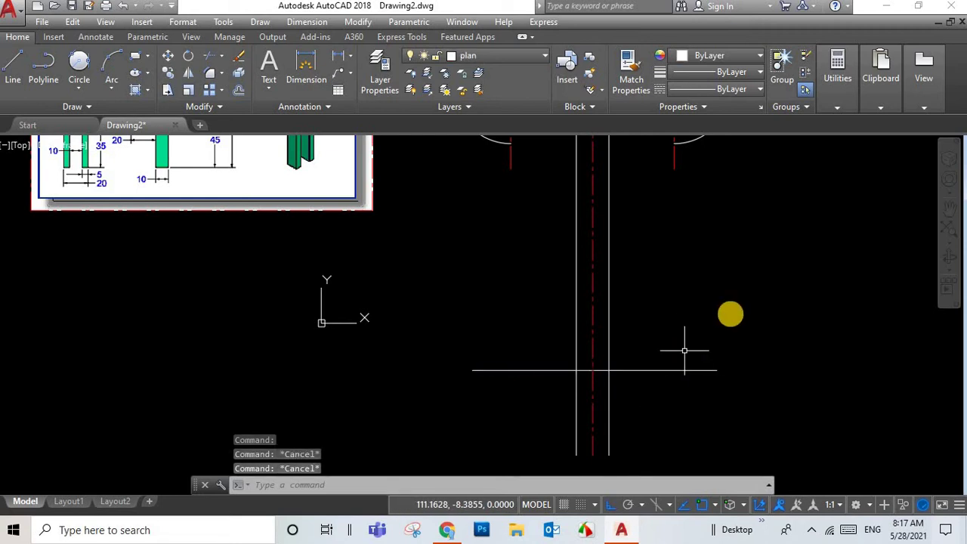
# Trim the horizontal line right of the stem and the side-line ends below it
pyautogui.scroll(-4, 730, 312)
pyautogui.write('tr')
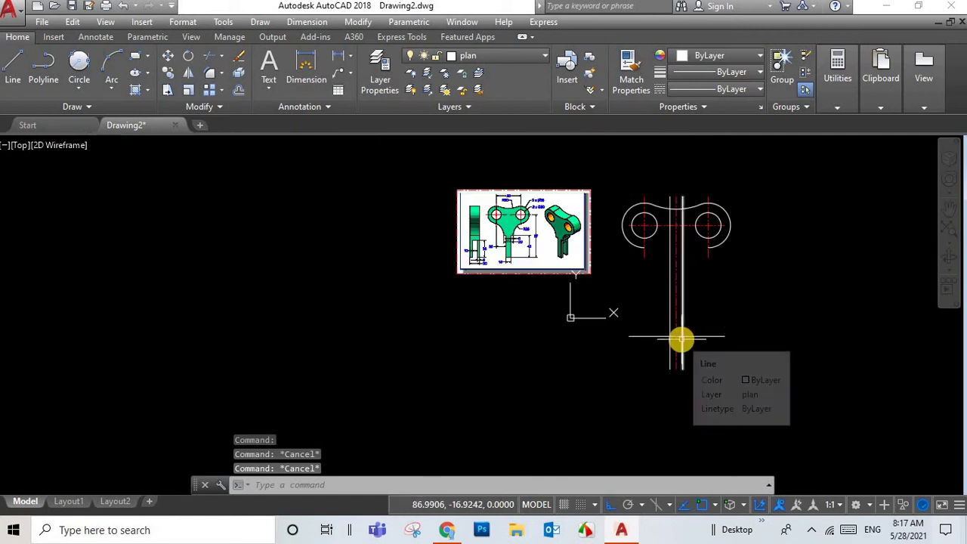
pyautogui.press('Return')
pyautogui.press('Return')
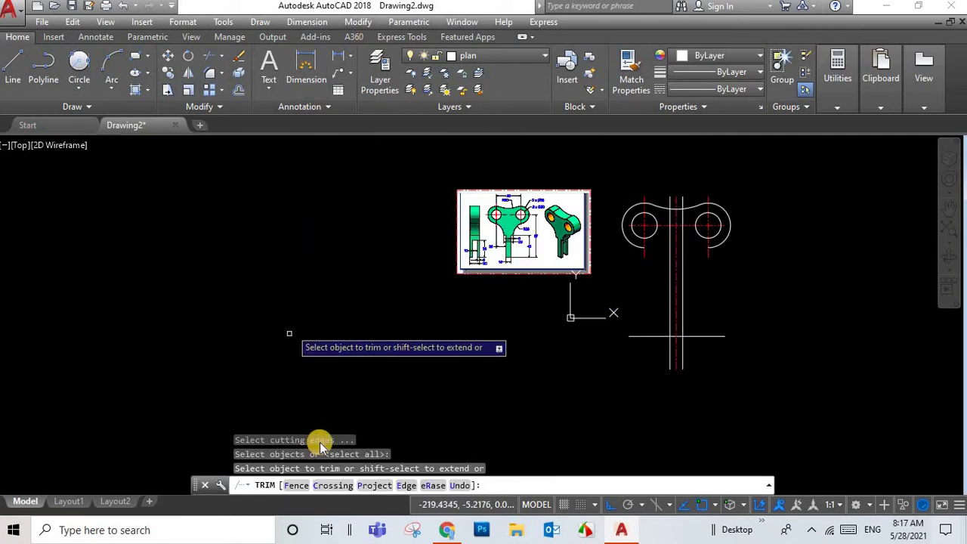
pyautogui.press('Return')
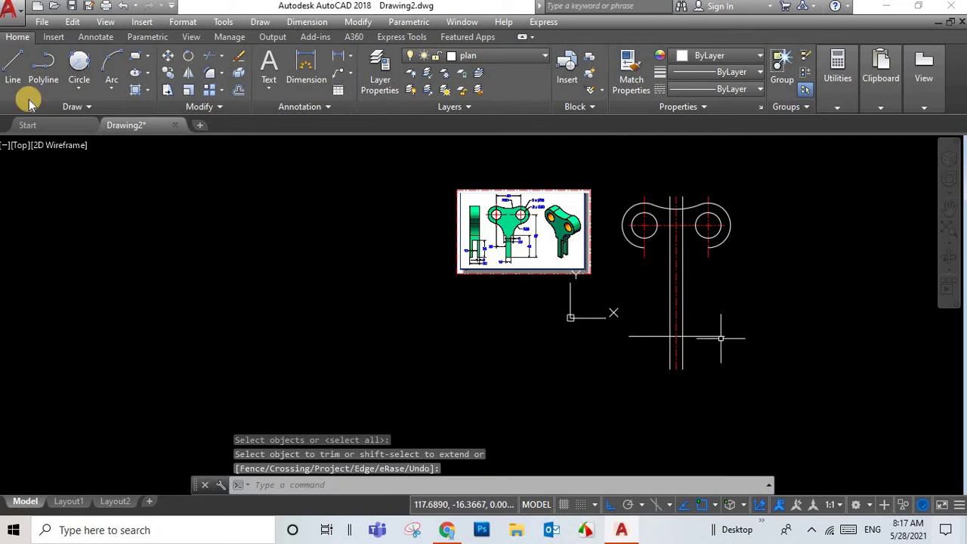
pyautogui.click(216, 59)
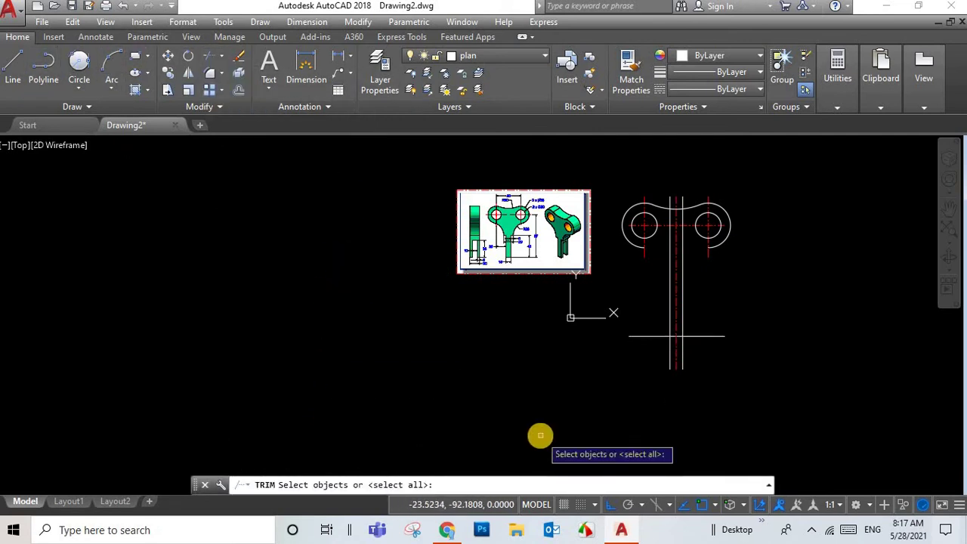
pyautogui.press('Return')
pyautogui.click(699, 336)
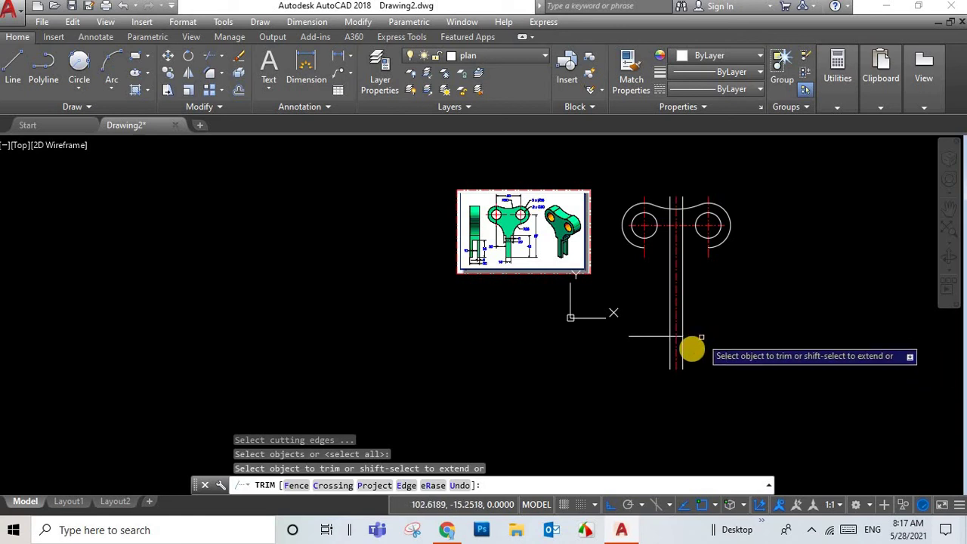
pyautogui.click(682, 350)
pyautogui.click(670, 359)
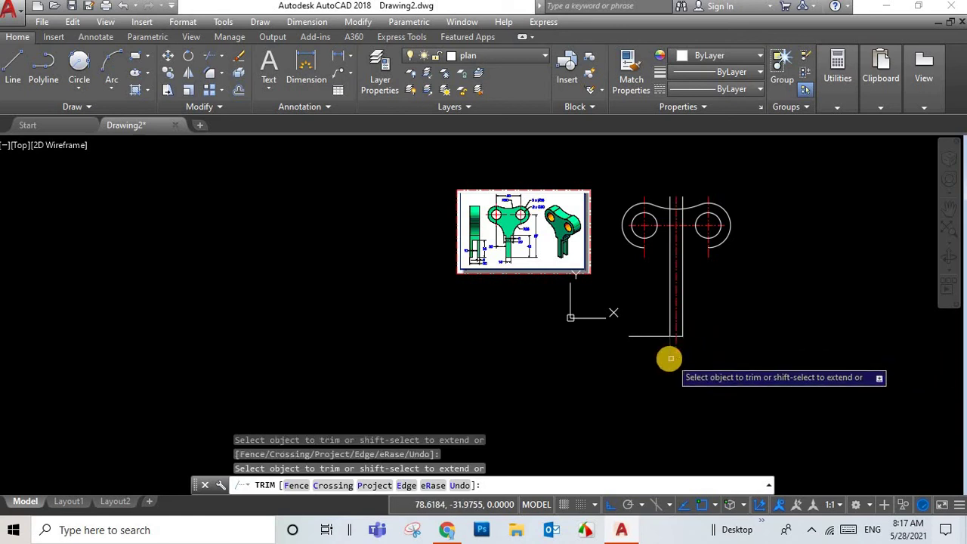
# Trim the horizontal line left of the stem, closing the stem's bottom end
pyautogui.click(639, 338)
pyautogui.click(558, 420)
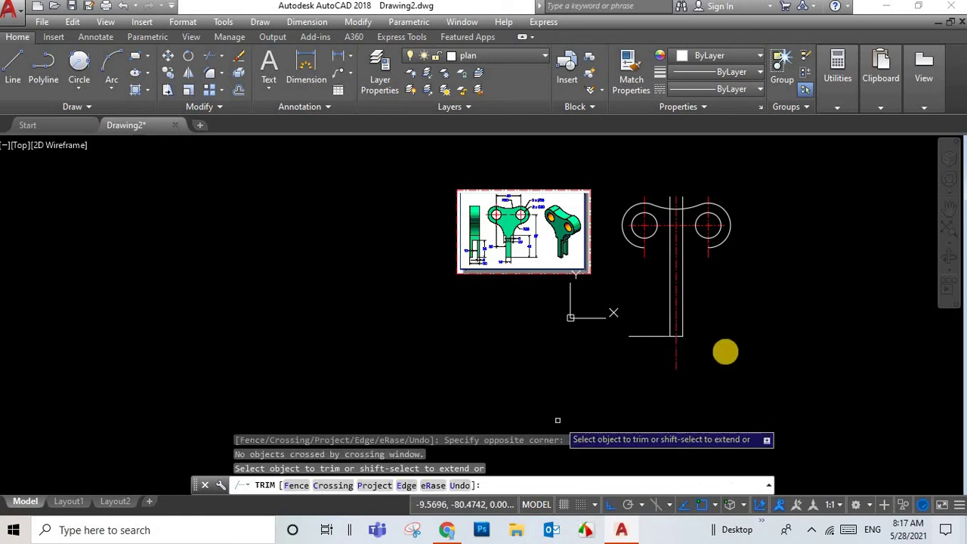
pyautogui.click(647, 340)
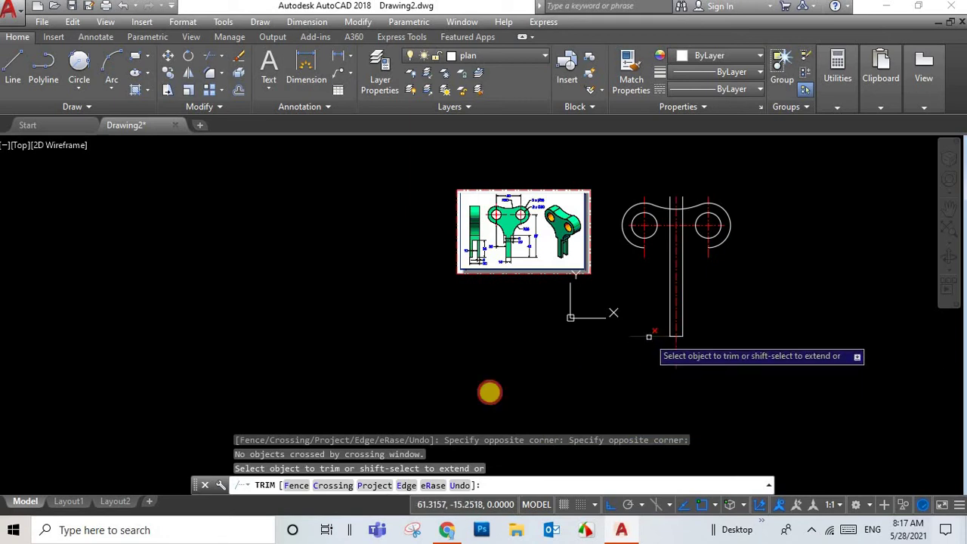
pyautogui.scroll(4, 529, 249)
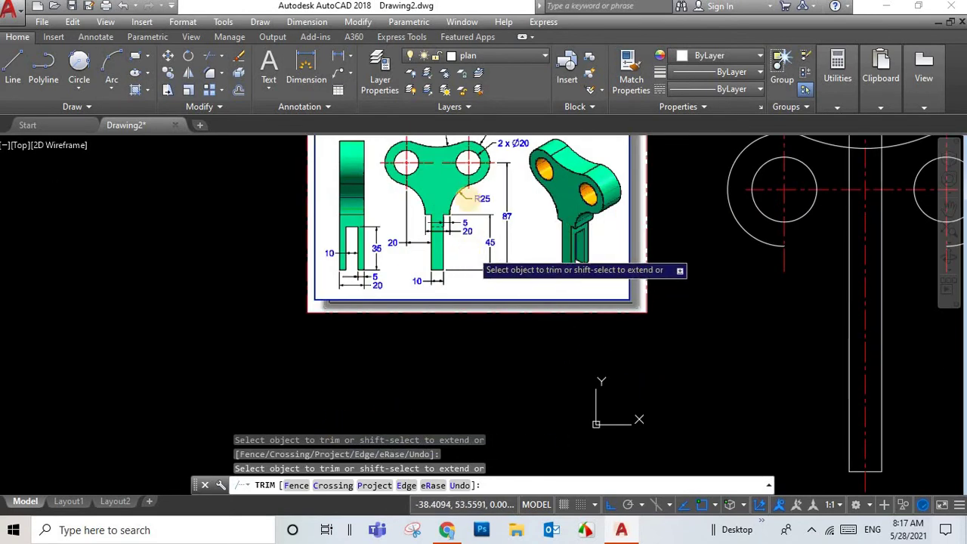
pyautogui.scroll(-2, 604, 323)
pyautogui.scroll(2, 655, 332)
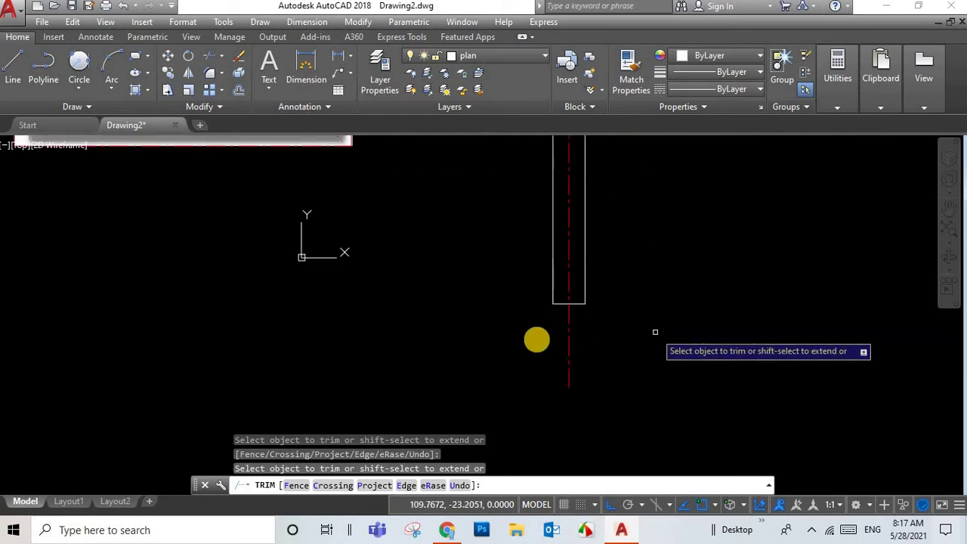
pyautogui.rightClick(392, 337)
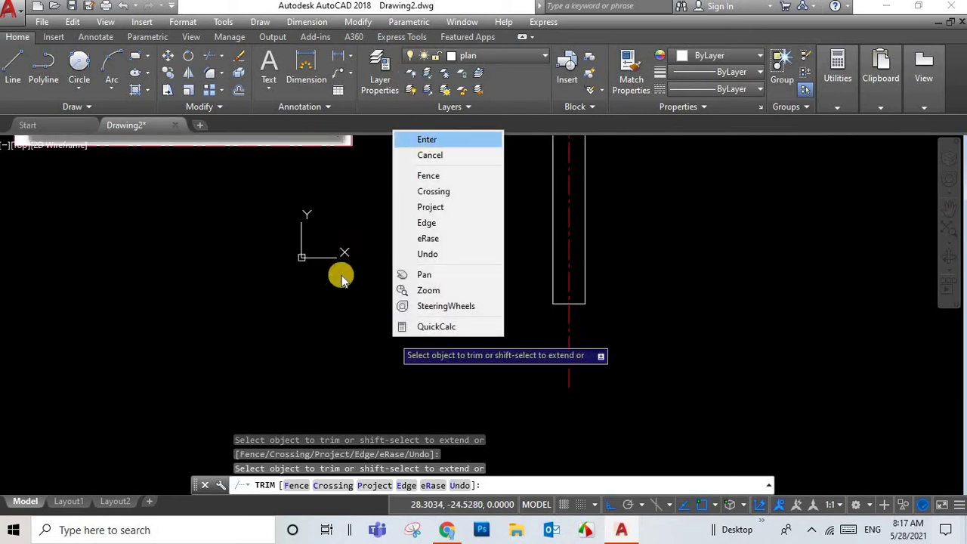
pyautogui.press('Escape')
pyautogui.press('Escape')
pyautogui.write('o')
pyautogui.press('Return')
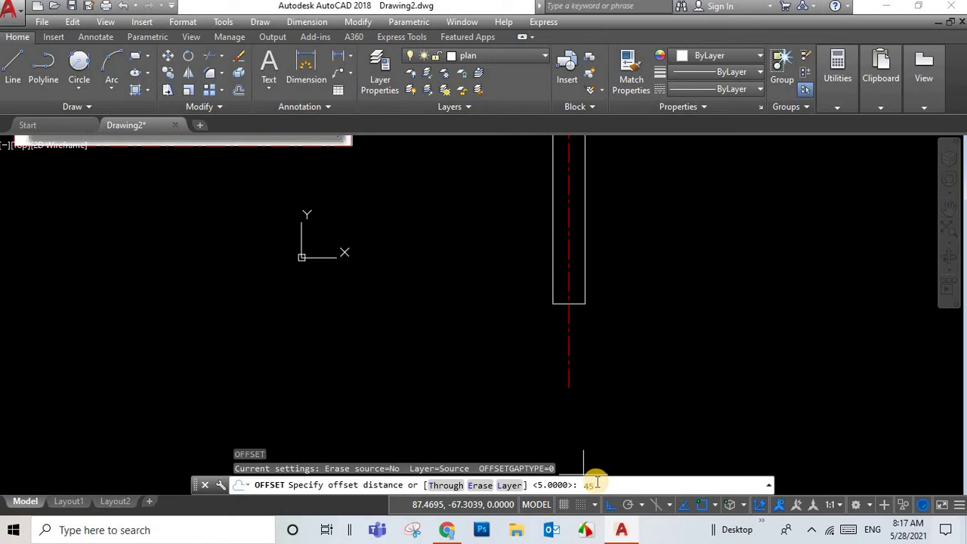
# Offset the stem's bottom edge 45 units upward across the stem
pyautogui.press('Return')
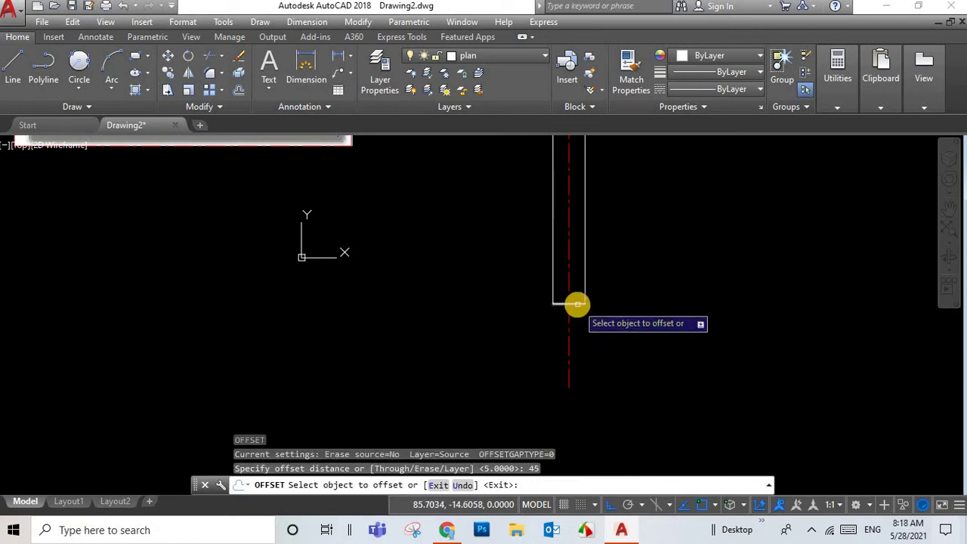
pyautogui.click(578, 304)
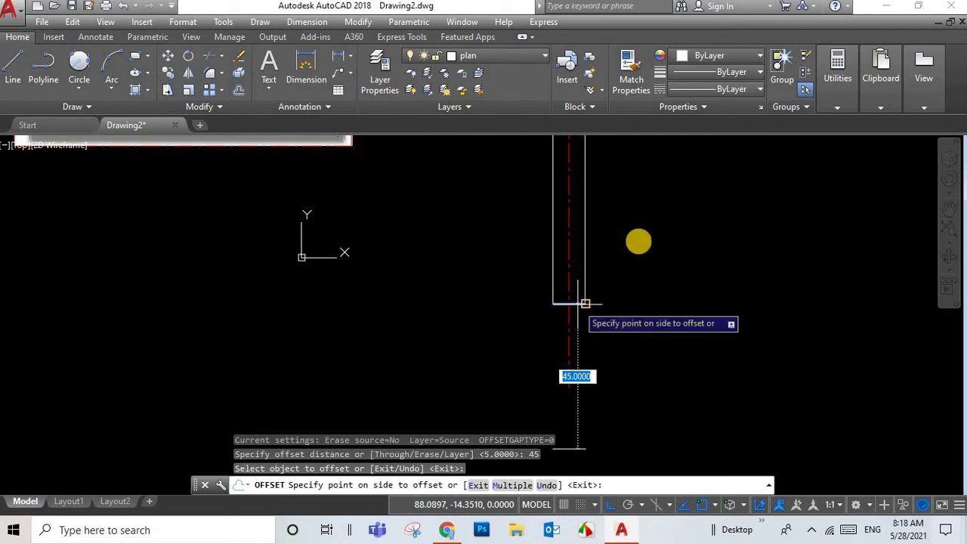
pyautogui.click(633, 221)
pyautogui.scroll(-2, 634, 222)
pyautogui.scroll(-1, 634, 197)
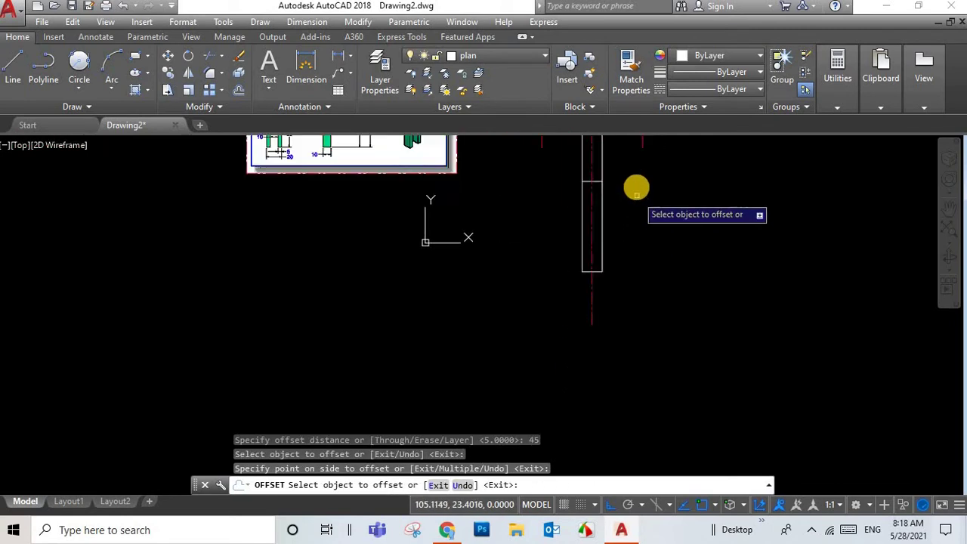
pyautogui.scroll(-1, 614, 145)
pyautogui.scroll(2, 610, 151)
pyautogui.scroll(1, 608, 160)
pyautogui.scroll(-2, 620, 168)
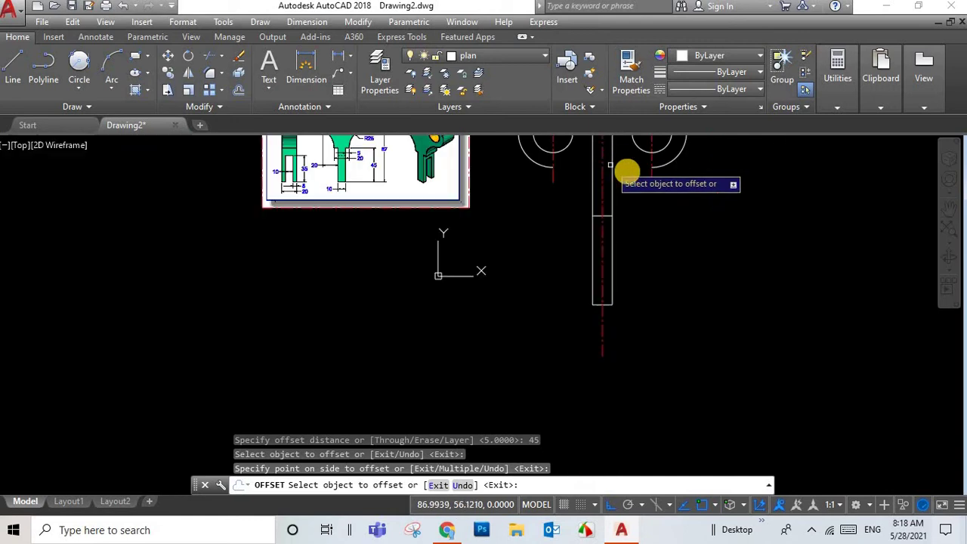
pyautogui.scroll(-2, 627, 173)
pyautogui.click(952, 223)
pyautogui.scroll(5, 658, 292)
pyautogui.press('Escape')
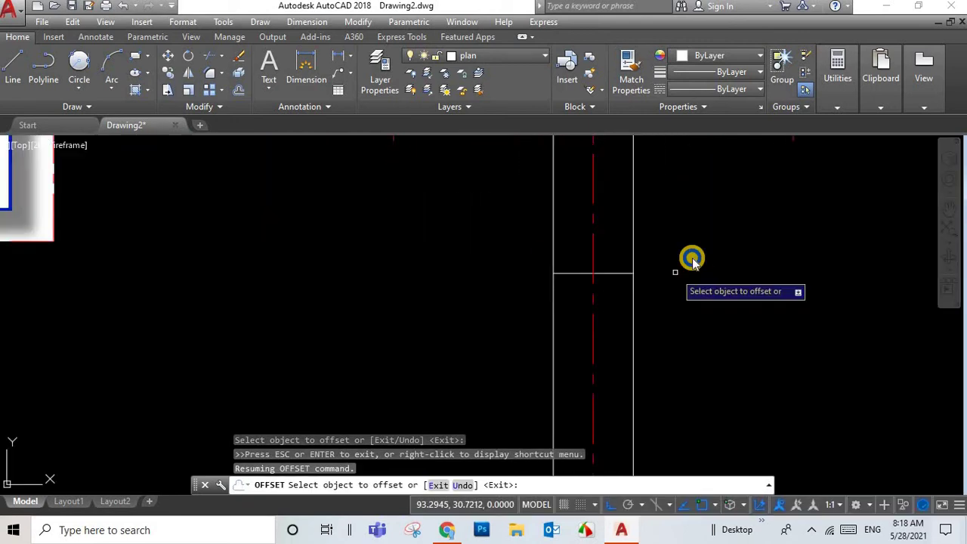
pyautogui.rightClick(725, 261)
pyautogui.click(725, 260)
# Zoom in on the reference image to read the slot dimensions, then zoom back out
pyautogui.scroll(-4, 650, 279)
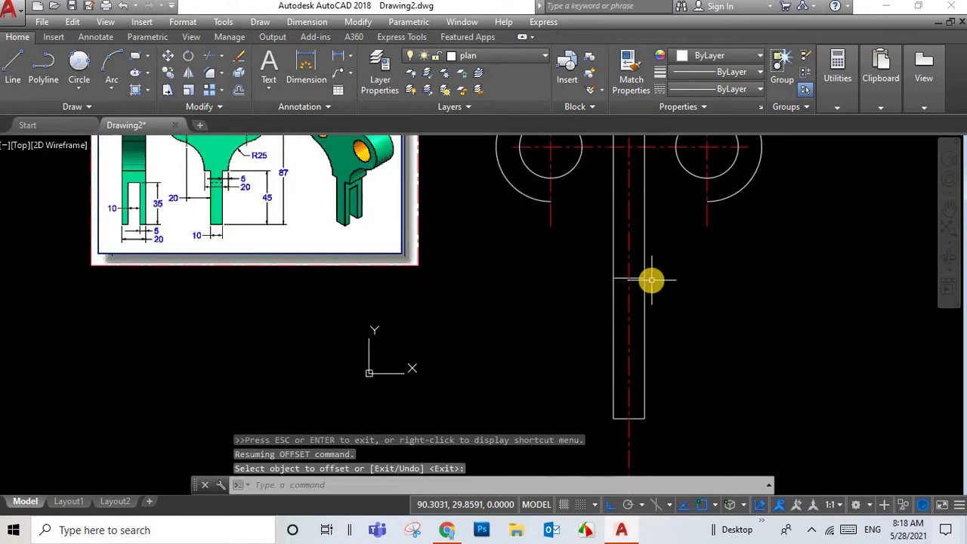
pyautogui.scroll(-2, 650, 280)
pyautogui.scroll(2, 376, 197)
pyautogui.scroll(3, 371, 190)
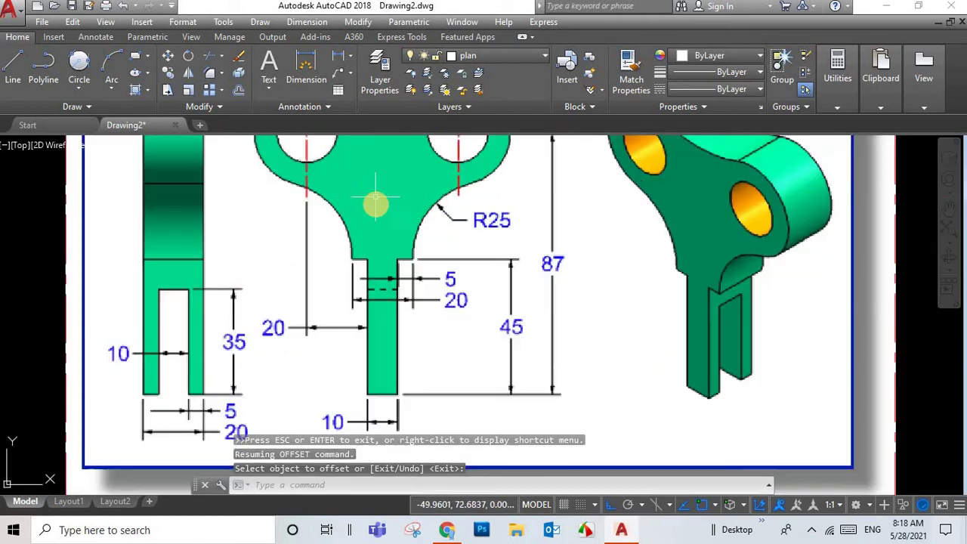
pyautogui.scroll(2, 371, 205)
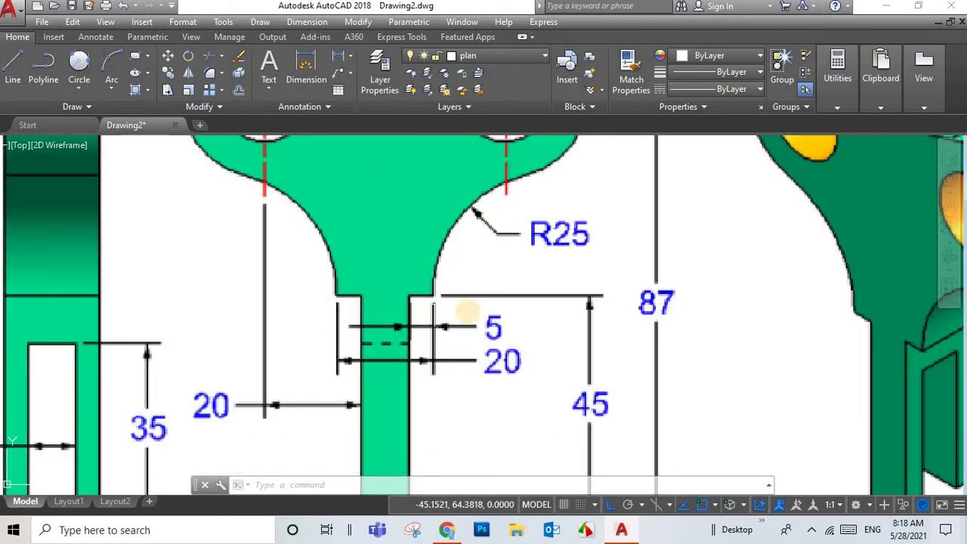
pyautogui.scroll(-6, 468, 310)
pyautogui.scroll(3, 844, 328)
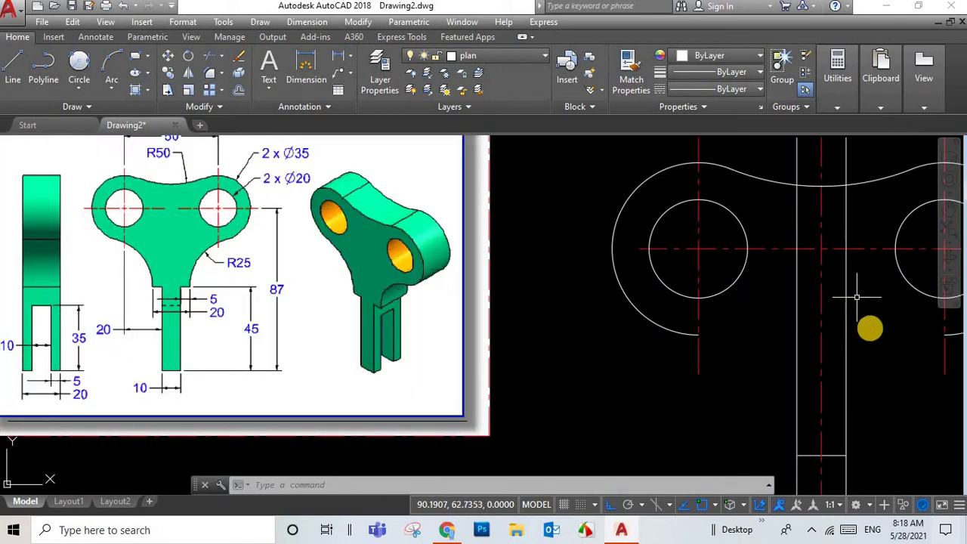
pyautogui.scroll(-2, 857, 297)
pyautogui.click(239, 96)
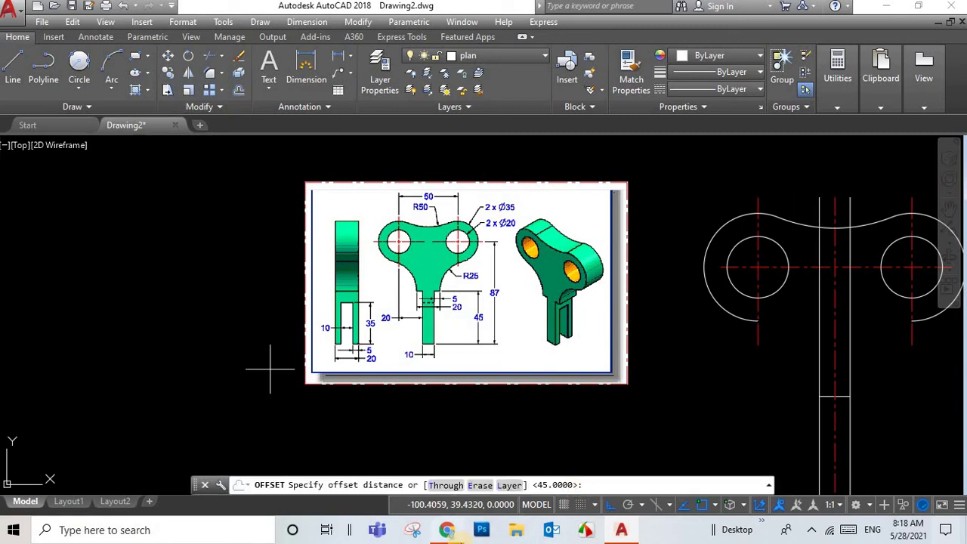
# Offset the stem centreline 10 units to both the right and left sides
pyautogui.write('10')
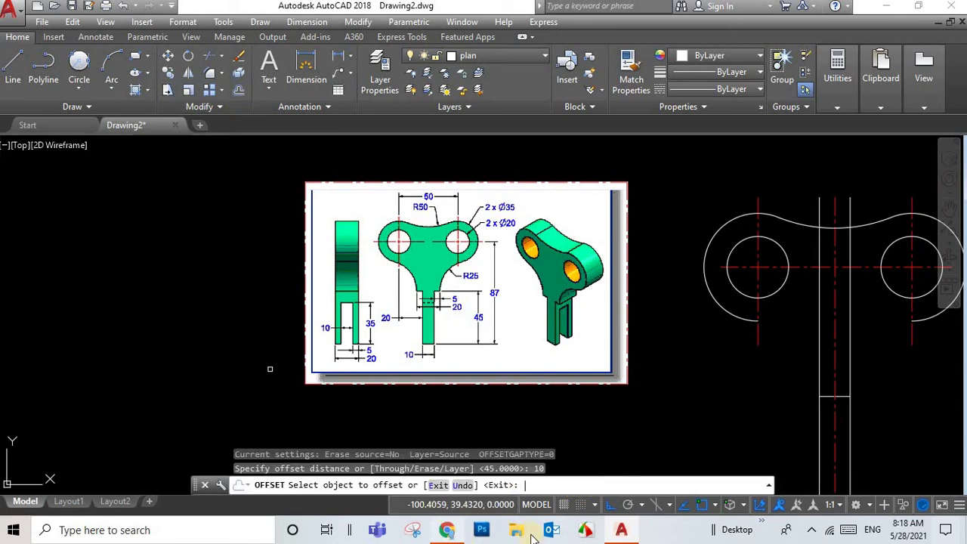
pyautogui.click(835, 371)
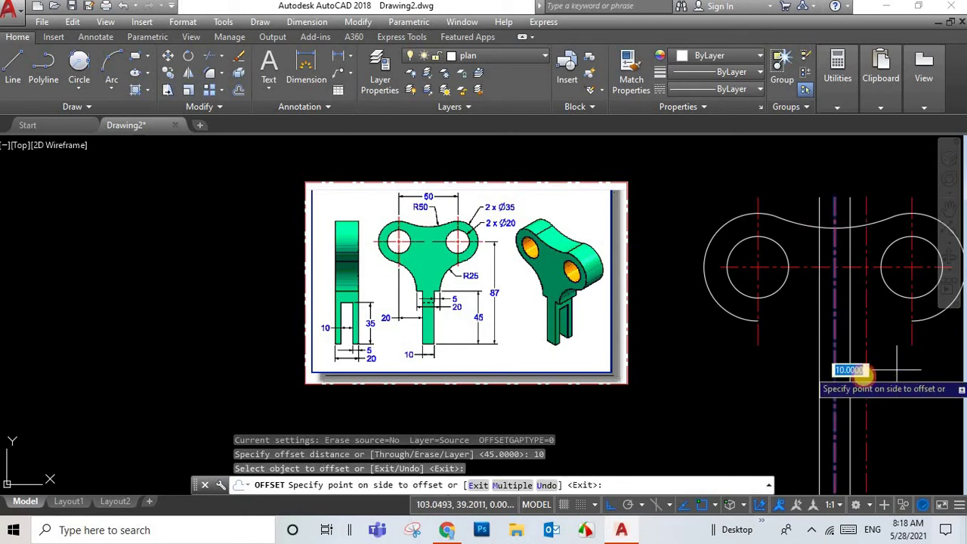
pyautogui.click(841, 372)
pyautogui.click(834, 378)
pyautogui.click(810, 384)
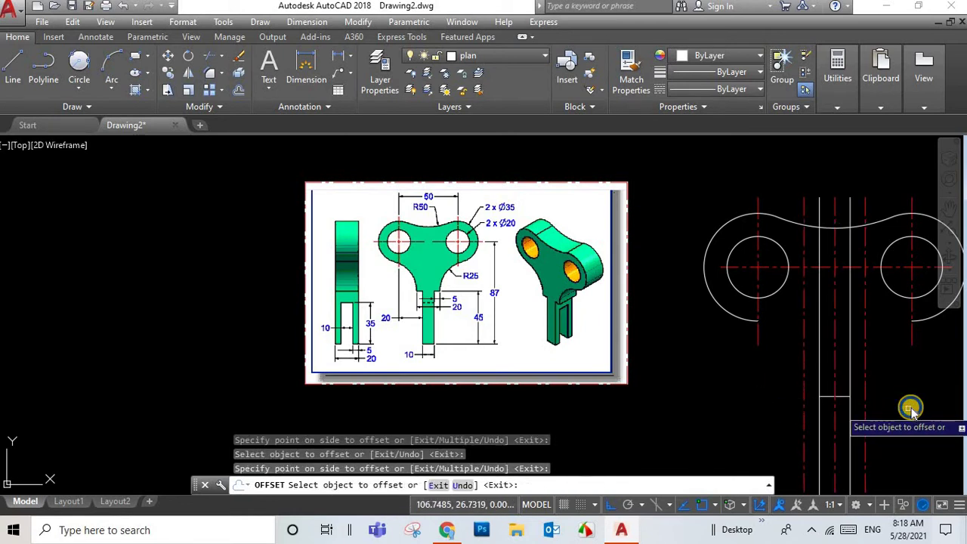
pyautogui.rightClick(871, 246)
pyautogui.click(886, 255)
pyautogui.press('Return')
# Erase the original stem centreline and stretch the short horizontal line outward across the offsets
pyautogui.click(836, 325)
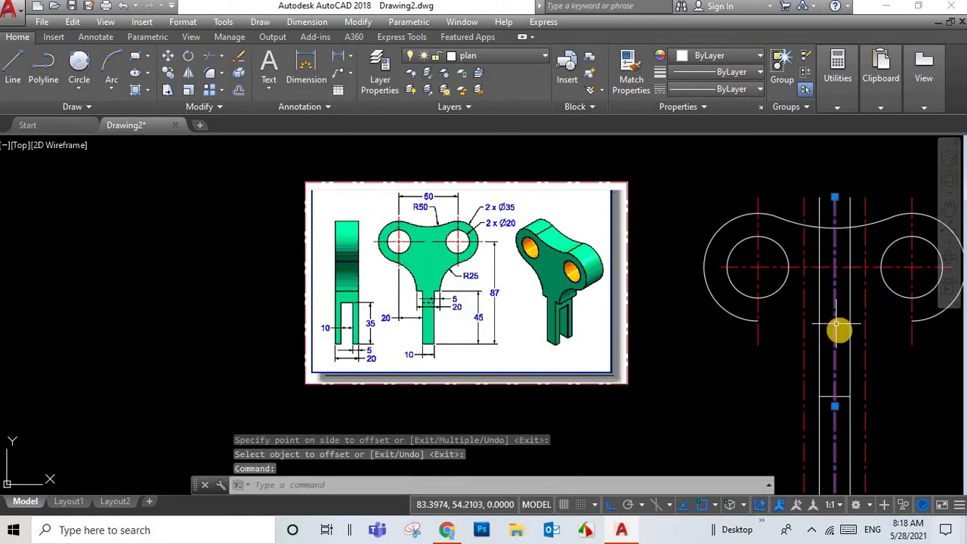
pyautogui.press('Delete')
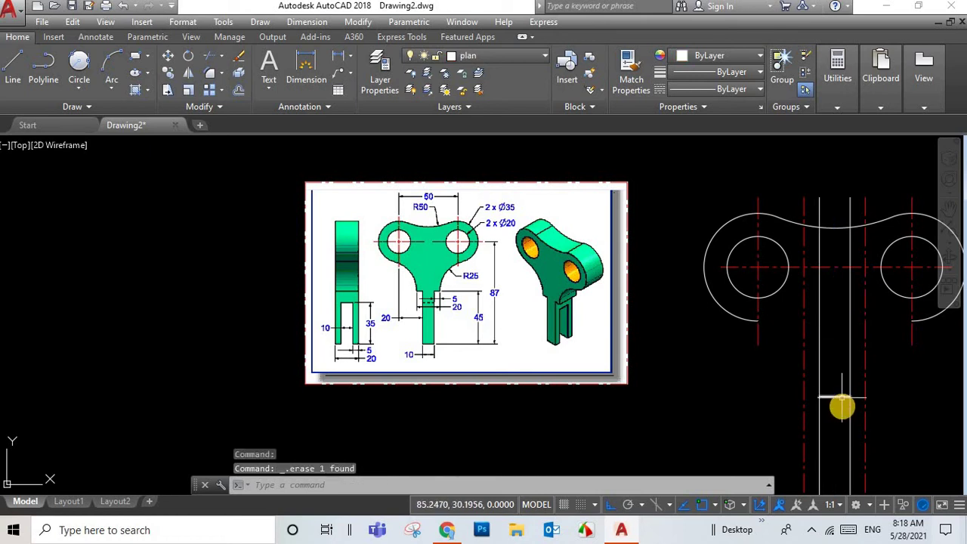
pyautogui.scroll(4, 842, 407)
pyautogui.click(824, 414)
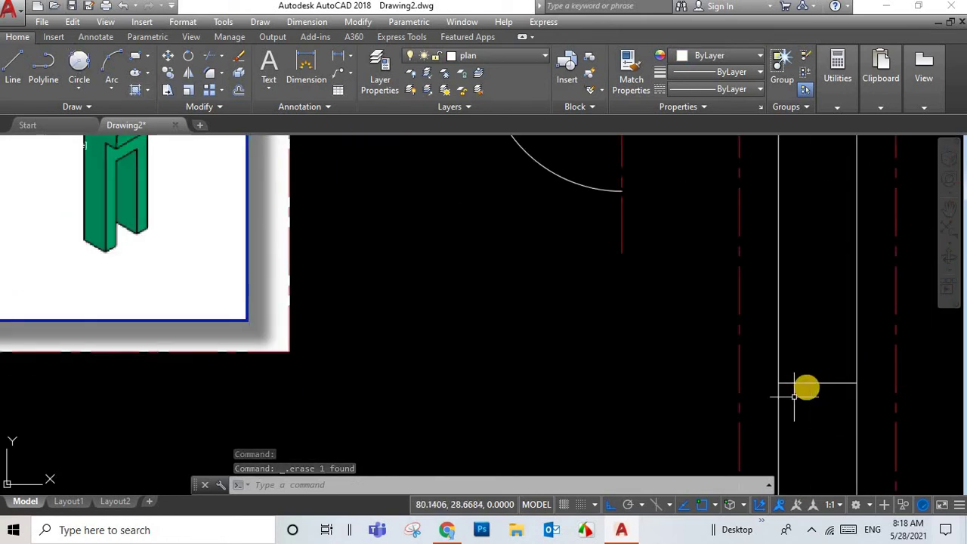
pyautogui.click(804, 385)
pyautogui.click(783, 389)
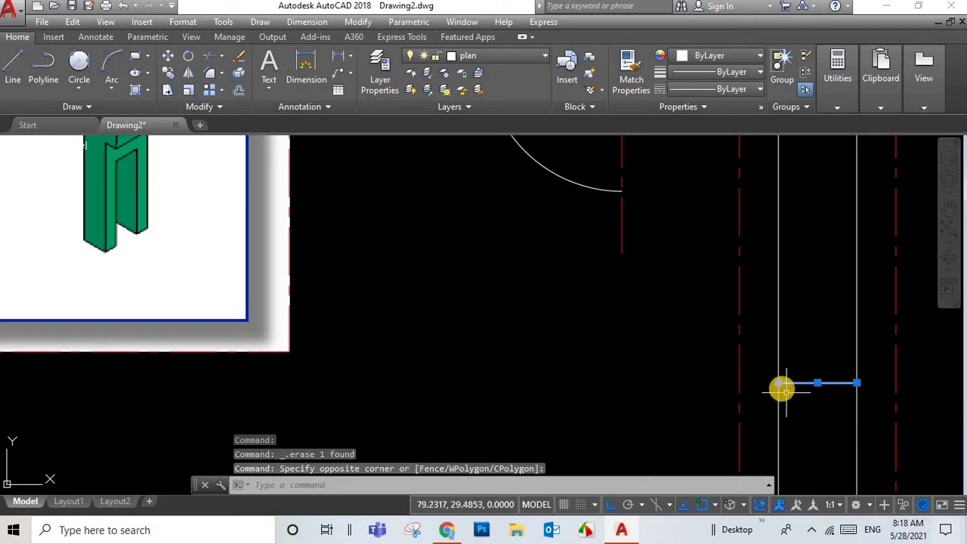
pyautogui.click(779, 383)
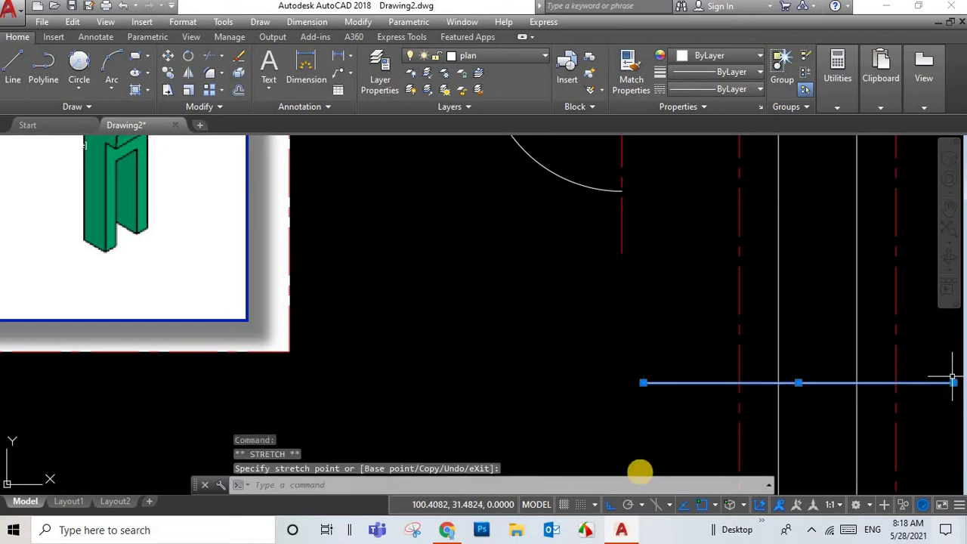
pyautogui.press('Escape')
pyautogui.press('Escape')
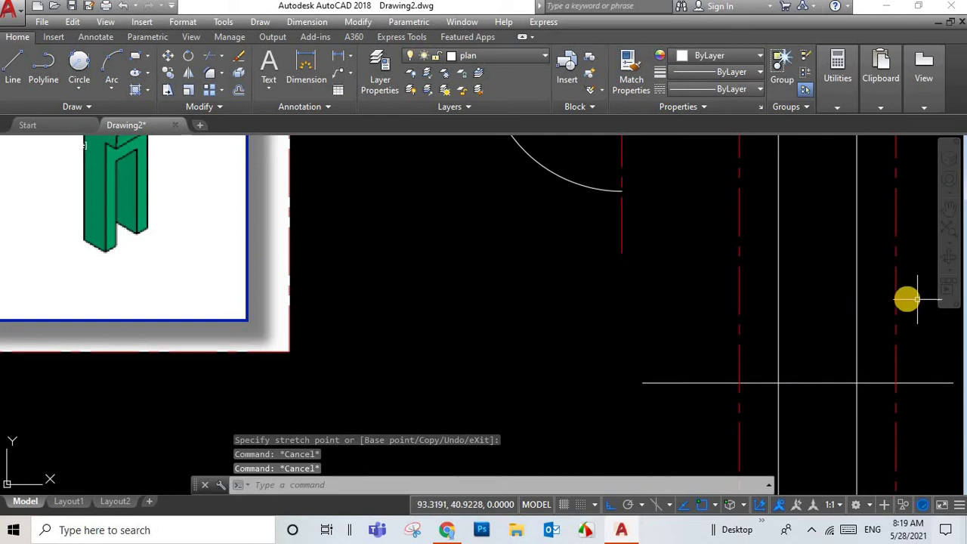
# Move both offset lines flanking the stem from layer axe to layer plan
pyautogui.click(897, 306)
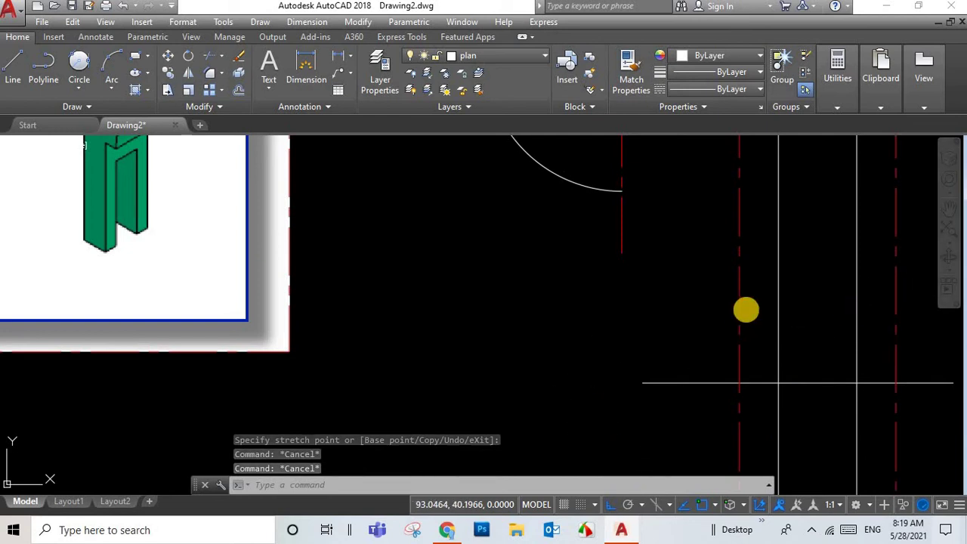
pyautogui.click(740, 310)
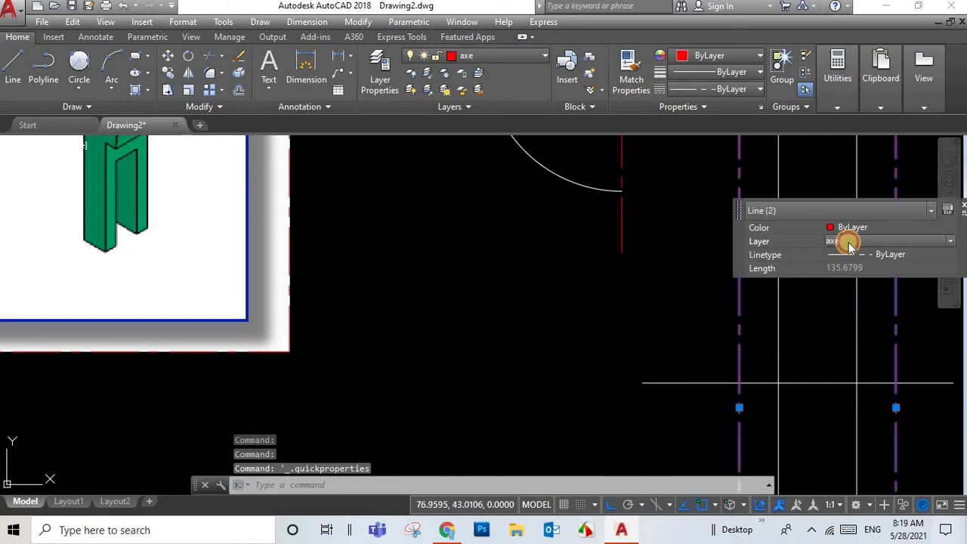
pyautogui.click(851, 244)
pyautogui.click(851, 276)
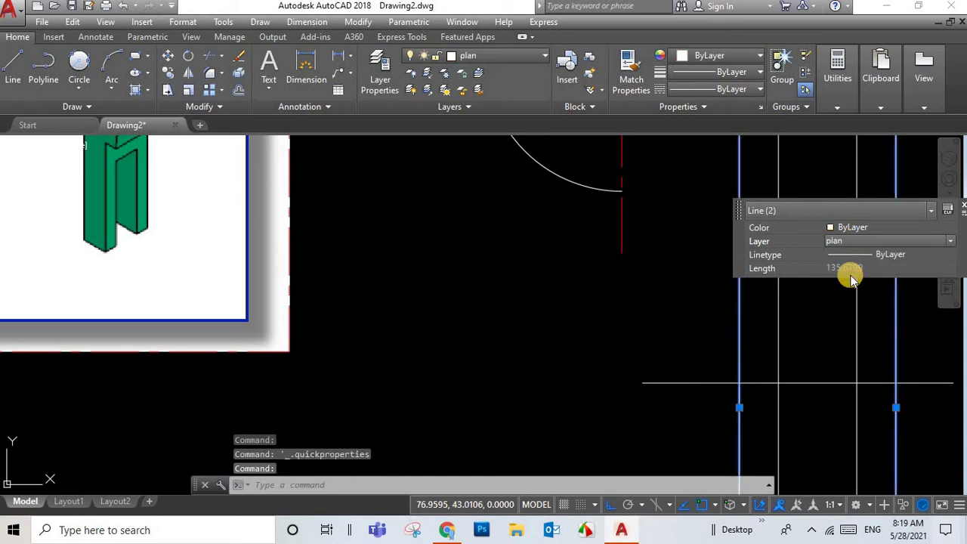
pyautogui.click(675, 275)
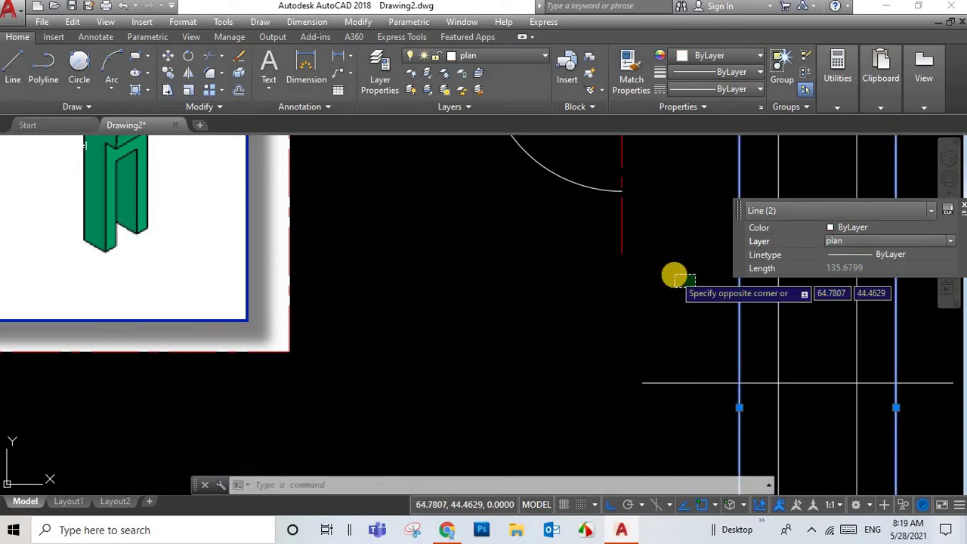
pyautogui.press('Escape')
pyautogui.press('Escape')
pyautogui.scroll(-8, 842, 384)
pyautogui.scroll(4, 870, 481)
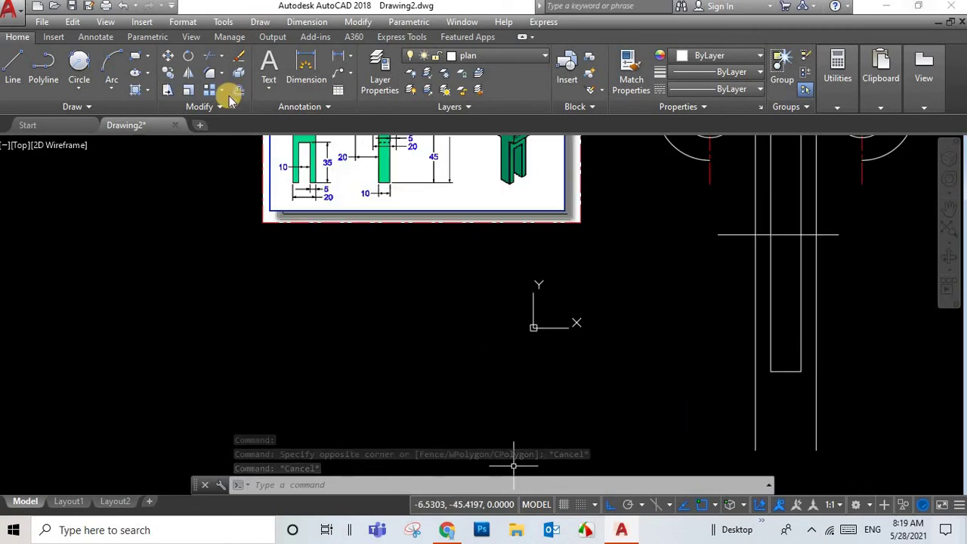
# Trim the stem's excess line ends, the horizontal line's middle and the arc over the body
pyautogui.click(227, 62)
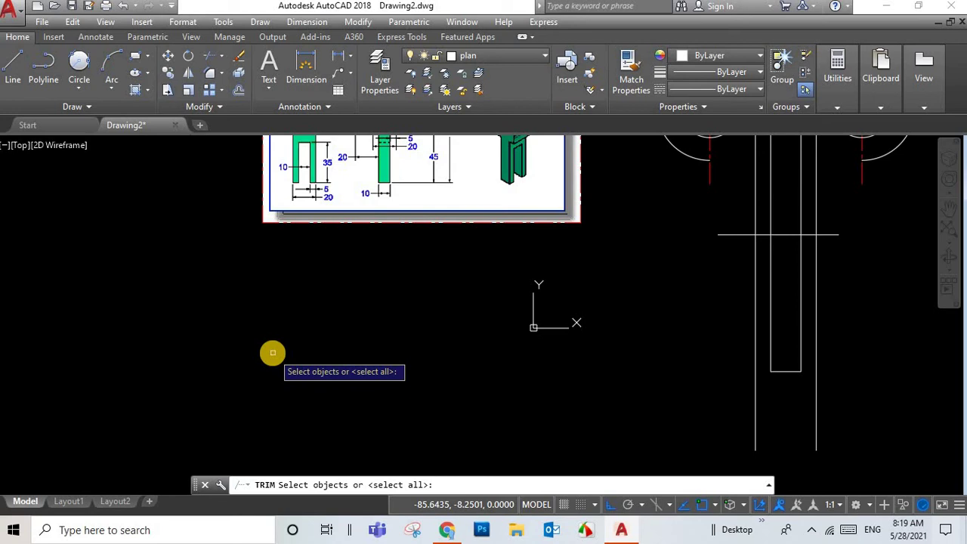
pyautogui.press('Return')
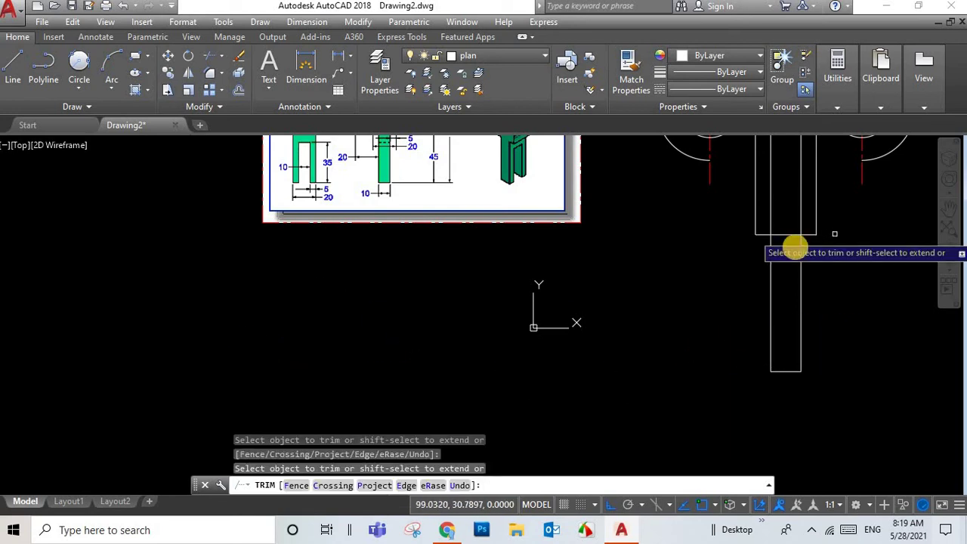
pyautogui.click(763, 333)
pyautogui.click(786, 235)
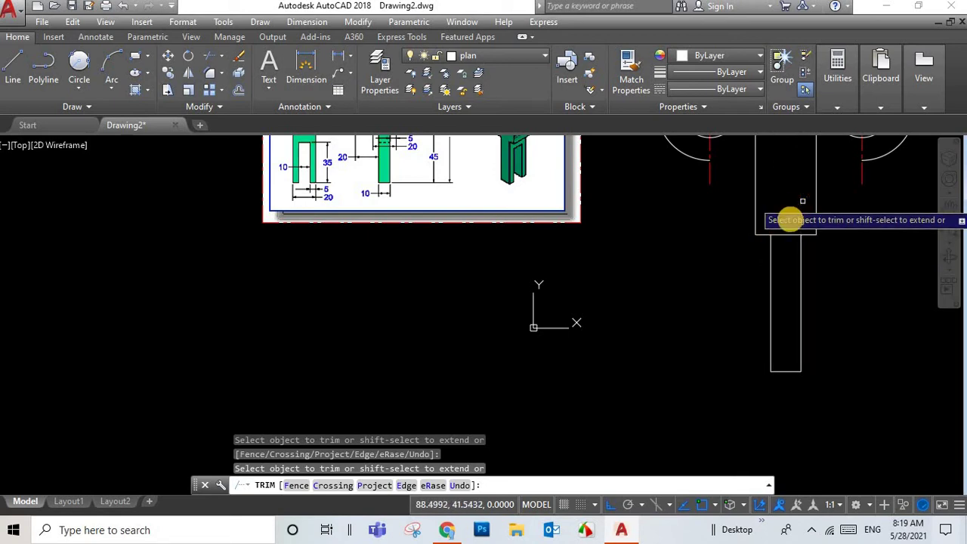
pyautogui.scroll(-6, 788, 253)
pyautogui.scroll(4, 788, 268)
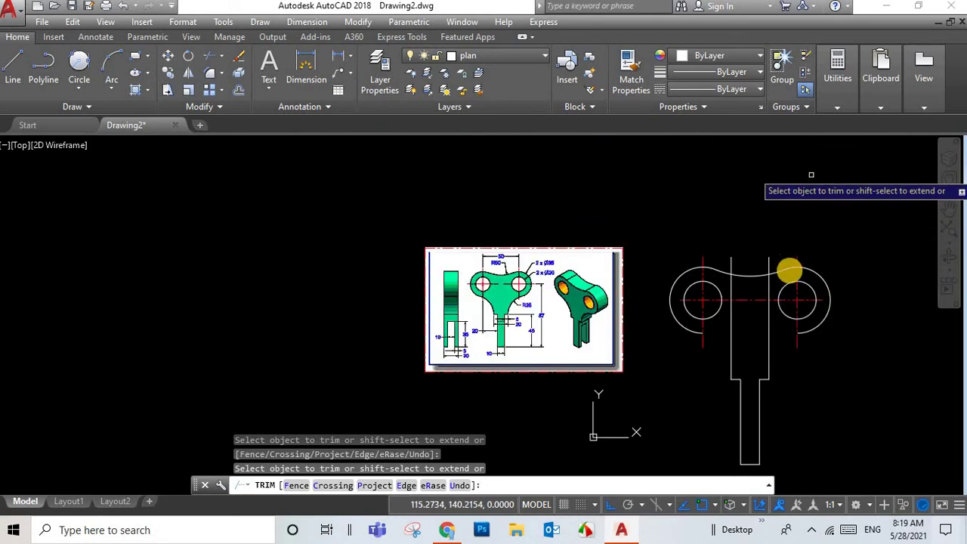
pyautogui.click(786, 274)
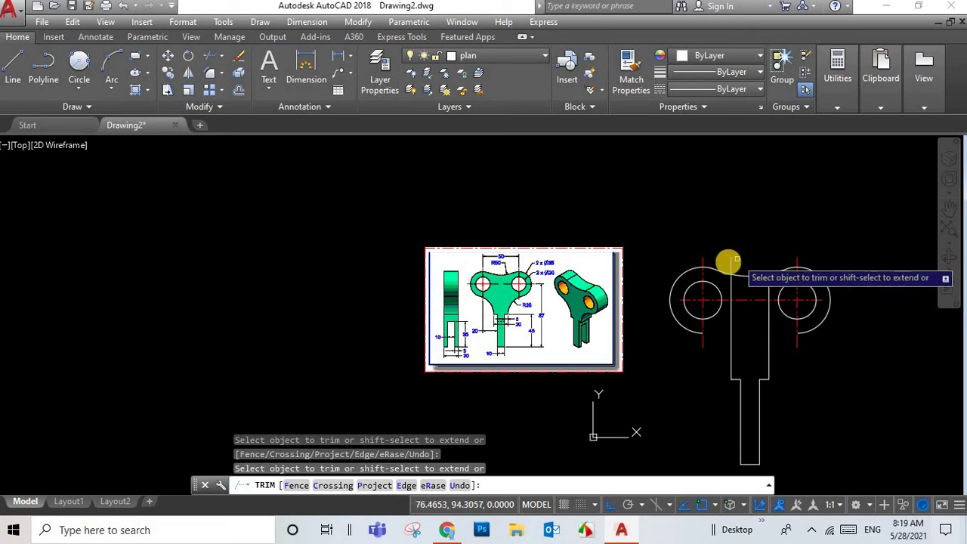
pyautogui.scroll(1, 733, 344)
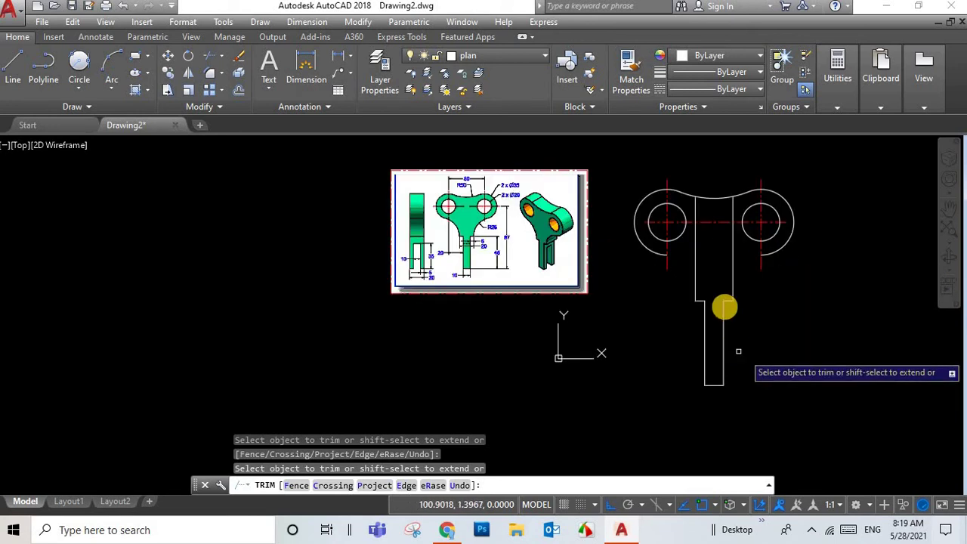
pyautogui.scroll(4, 725, 306)
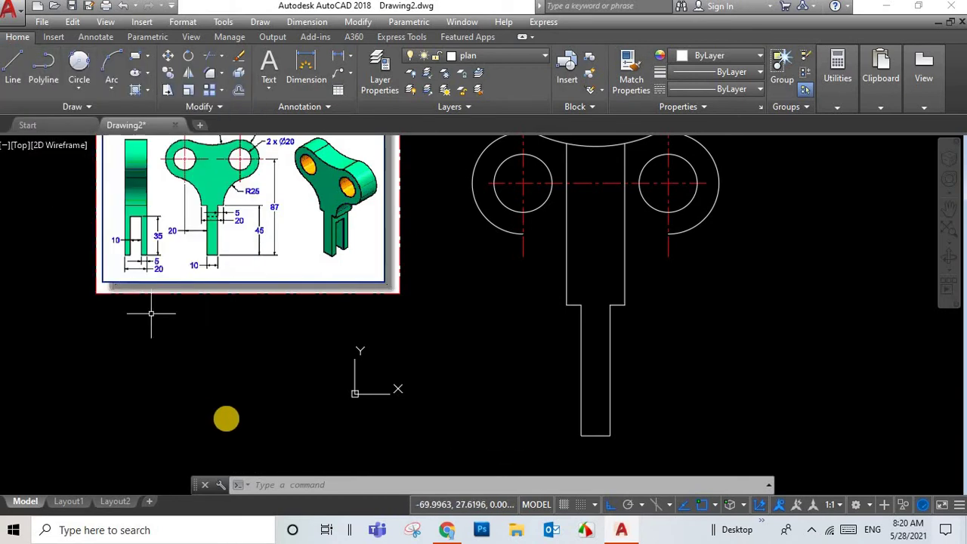
pyautogui.scroll(2, 235, 215)
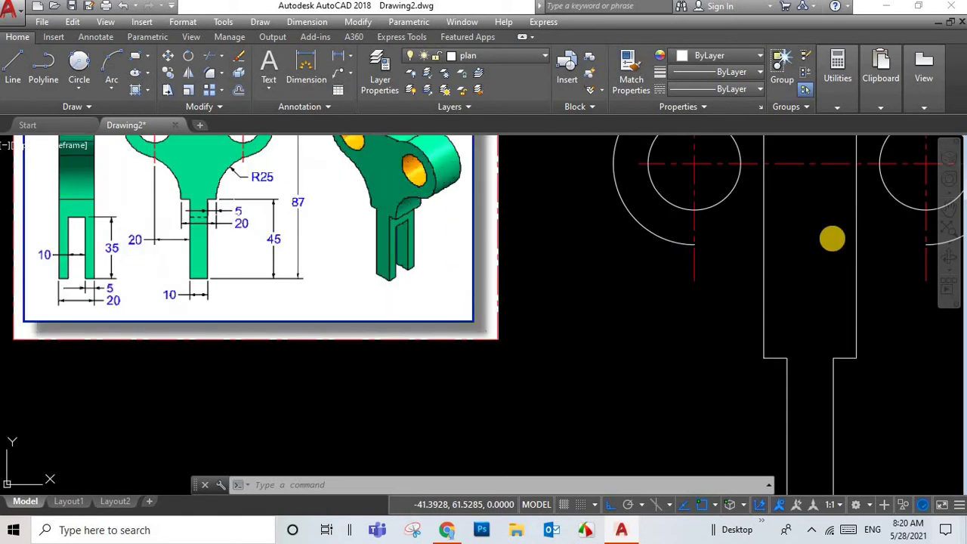
pyautogui.scroll(-2, 832, 236)
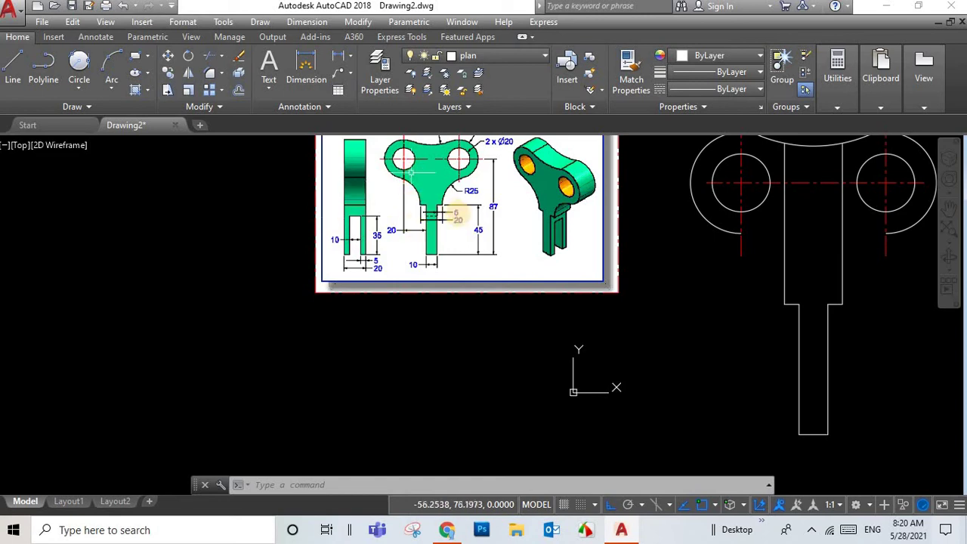
pyautogui.scroll(-1, 483, 220)
pyautogui.scroll(2, 672, 229)
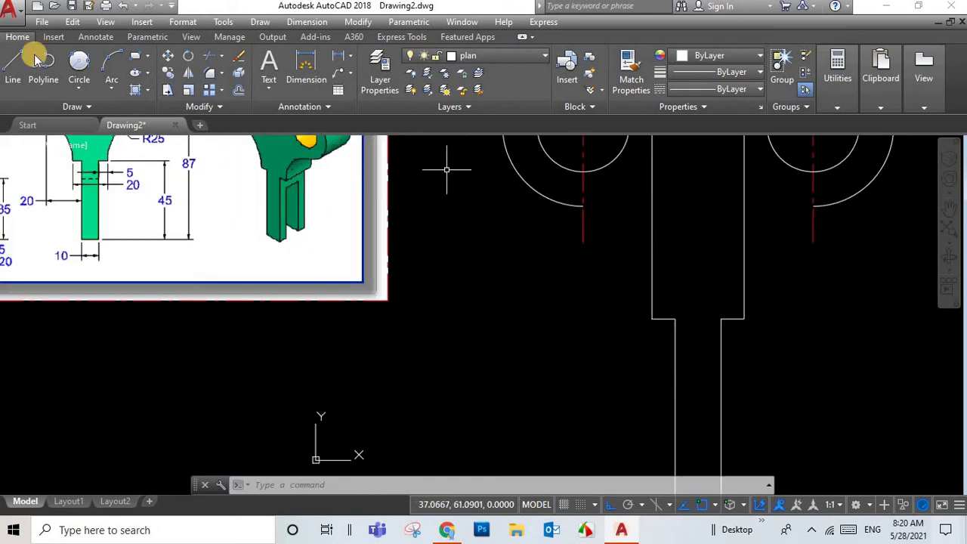
# Draw a radius-25 circle tangent to the left head arc and the stem edge
pyautogui.click(79, 87)
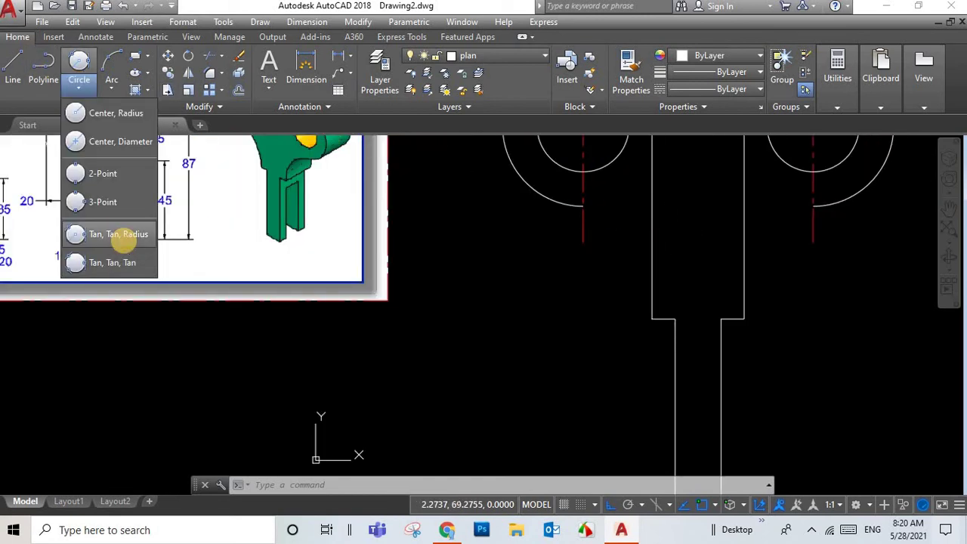
pyautogui.click(123, 240)
pyautogui.click(539, 194)
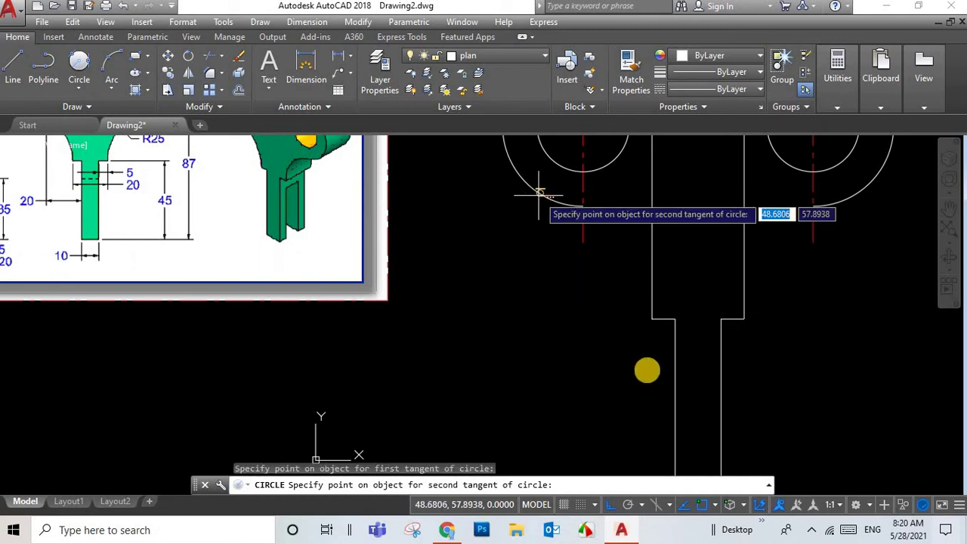
pyautogui.click(652, 276)
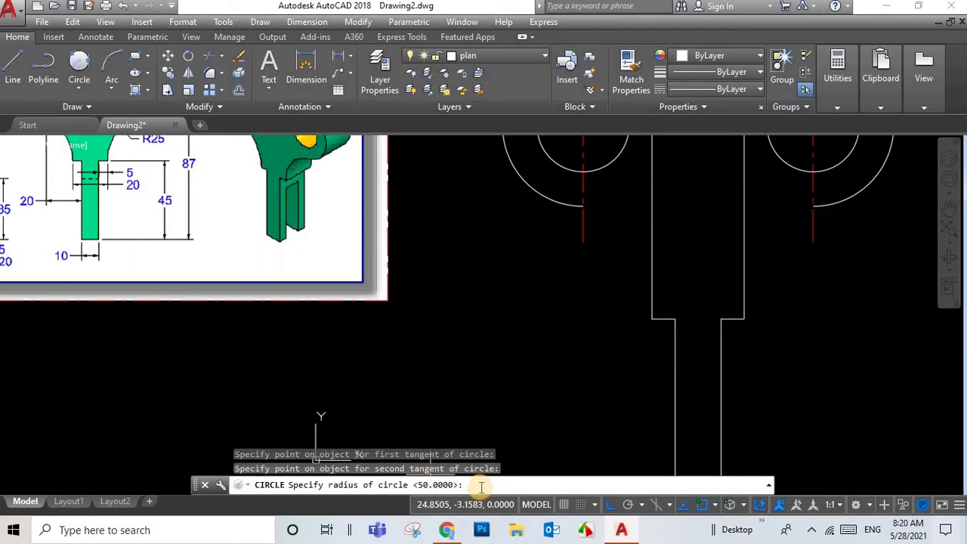
pyautogui.write('25')
pyautogui.press('Return')
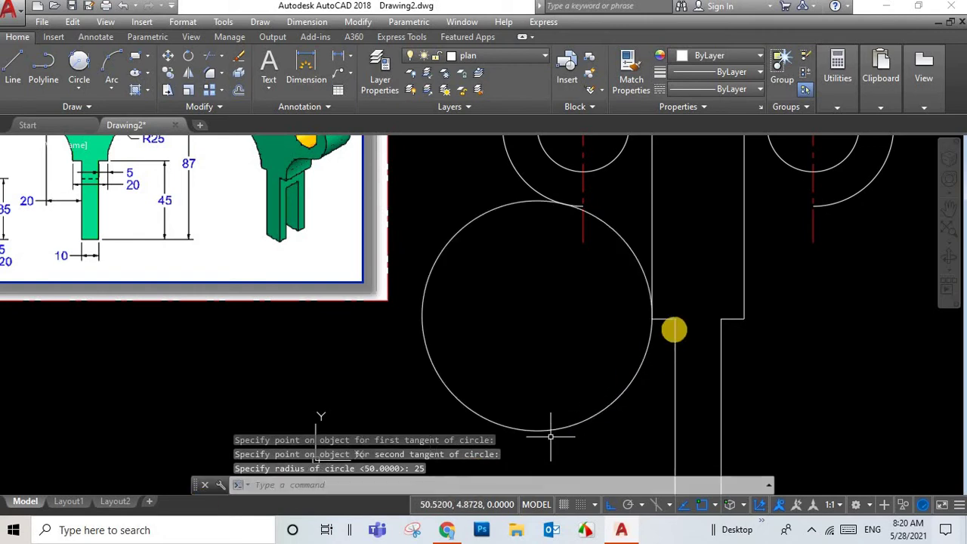
pyautogui.scroll(2, 643, 322)
pyautogui.scroll(2, 645, 322)
pyautogui.scroll(1, 646, 324)
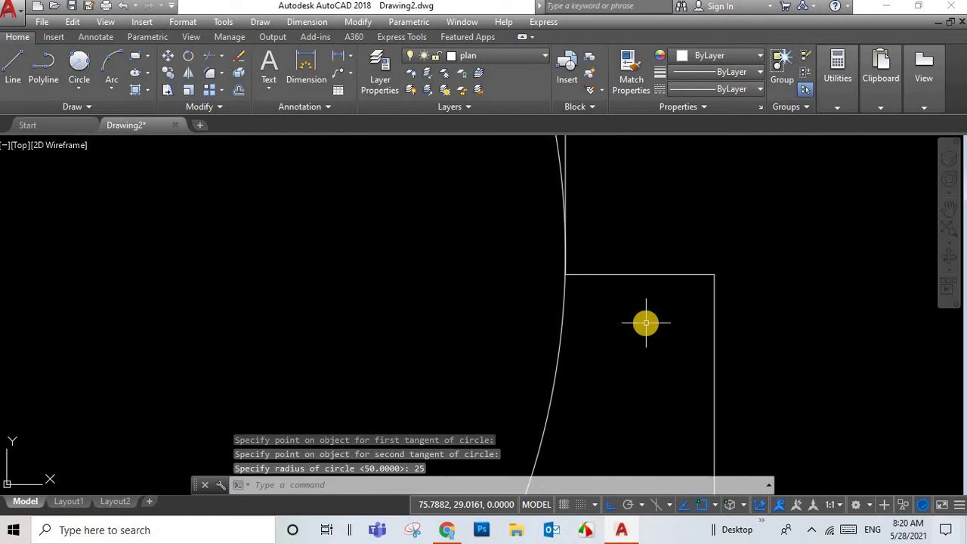
pyautogui.scroll(-10, 645, 323)
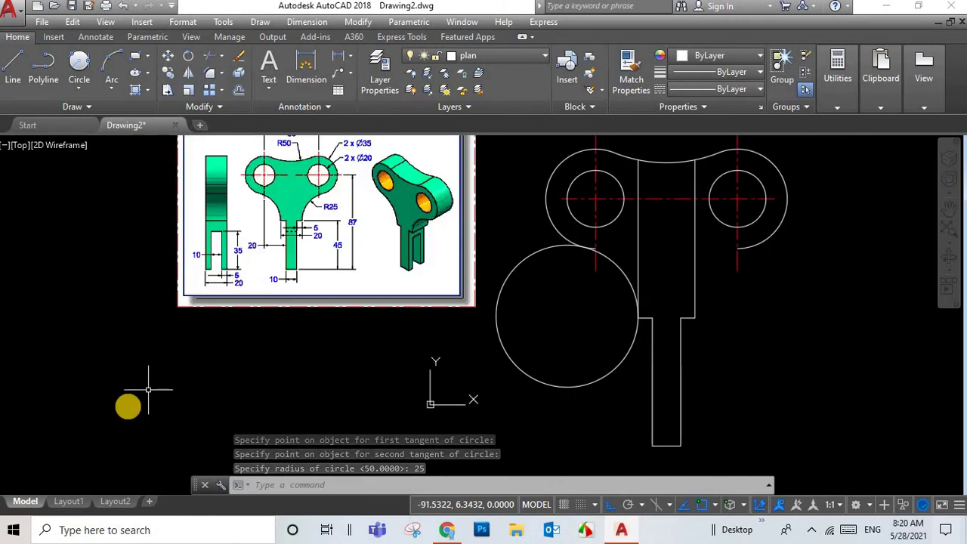
# Draw a matching radius-25 circle tangent to the right head arc and the stem edge
pyautogui.click(79, 85)
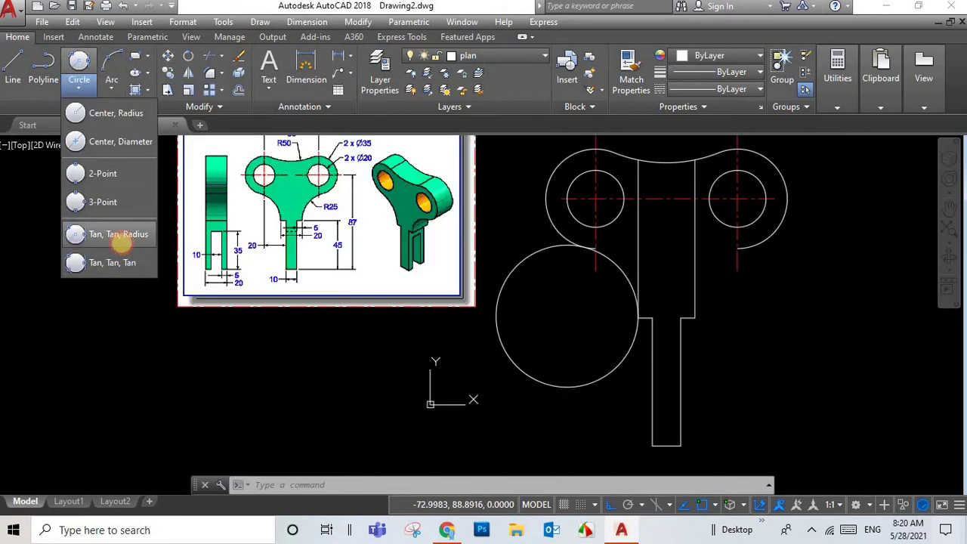
pyautogui.click(120, 236)
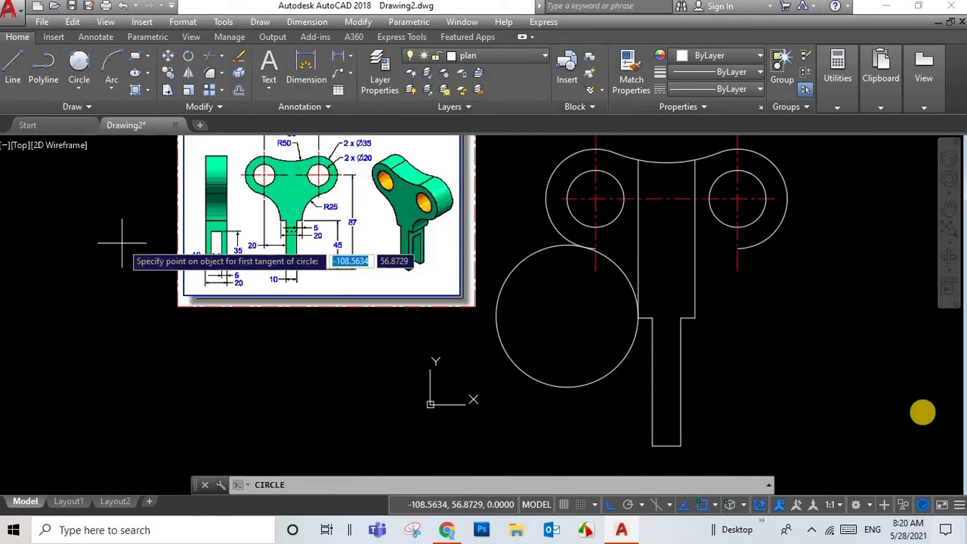
pyautogui.click(762, 248)
pyautogui.click(696, 299)
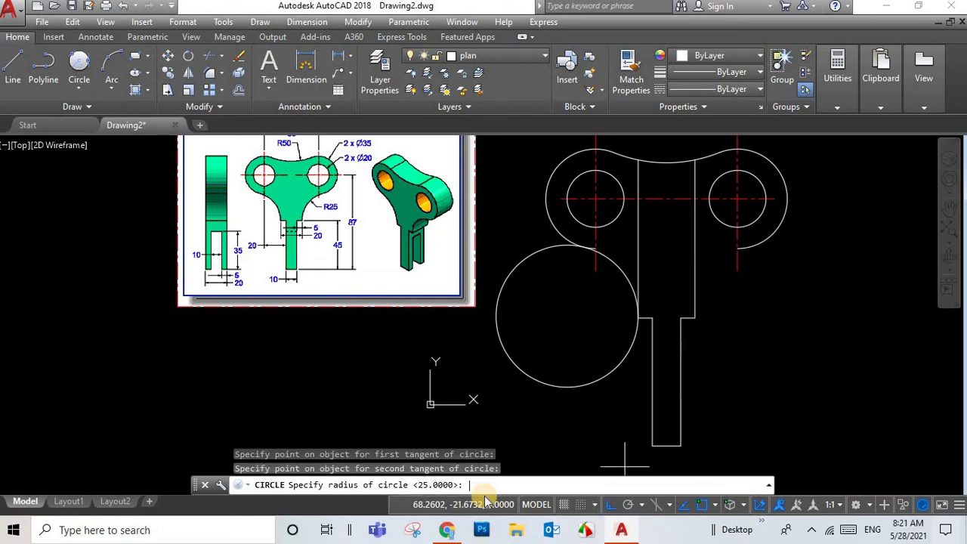
pyautogui.press('Return')
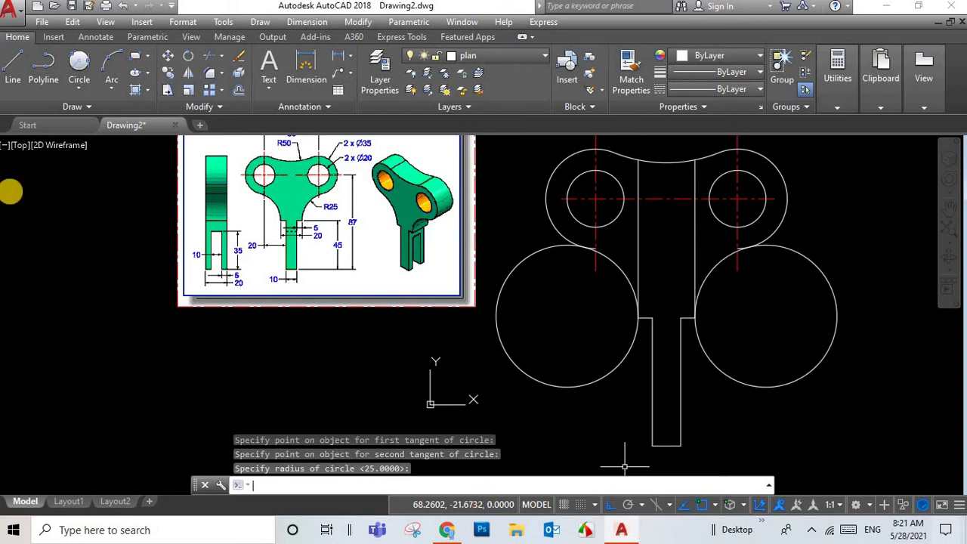
# Trim the outer parts of both R25 circles into concave arcs joining head and stem
pyautogui.click(213, 55)
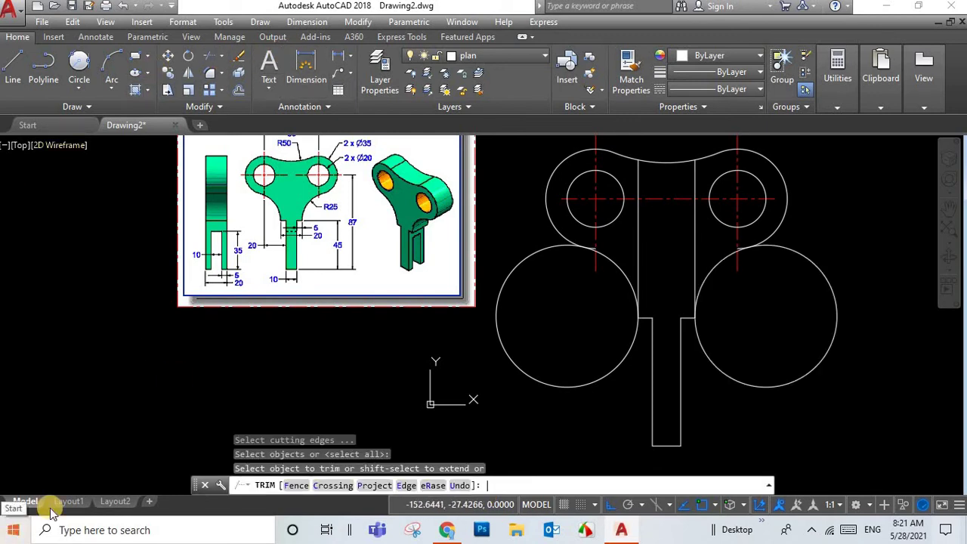
pyautogui.click(519, 263)
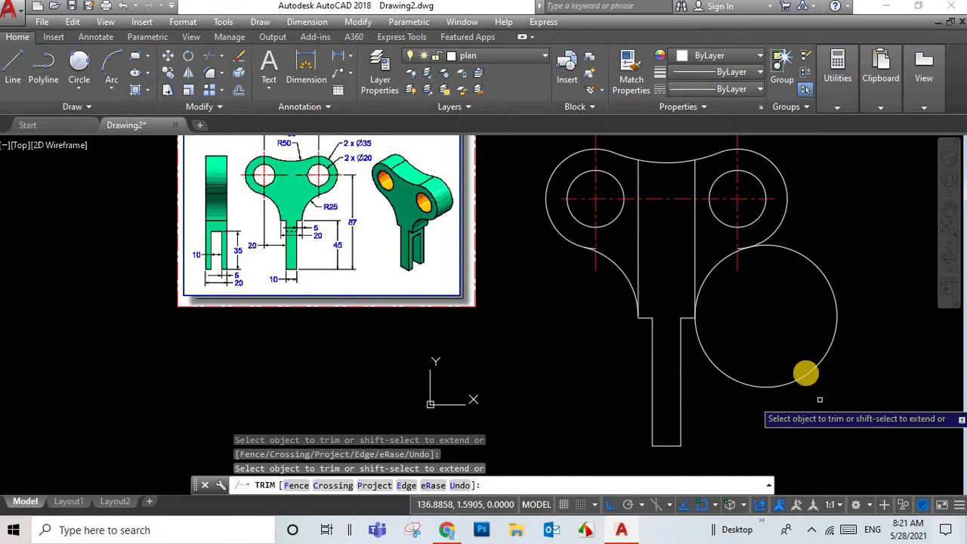
pyautogui.click(804, 372)
pyautogui.scroll(5, 750, 240)
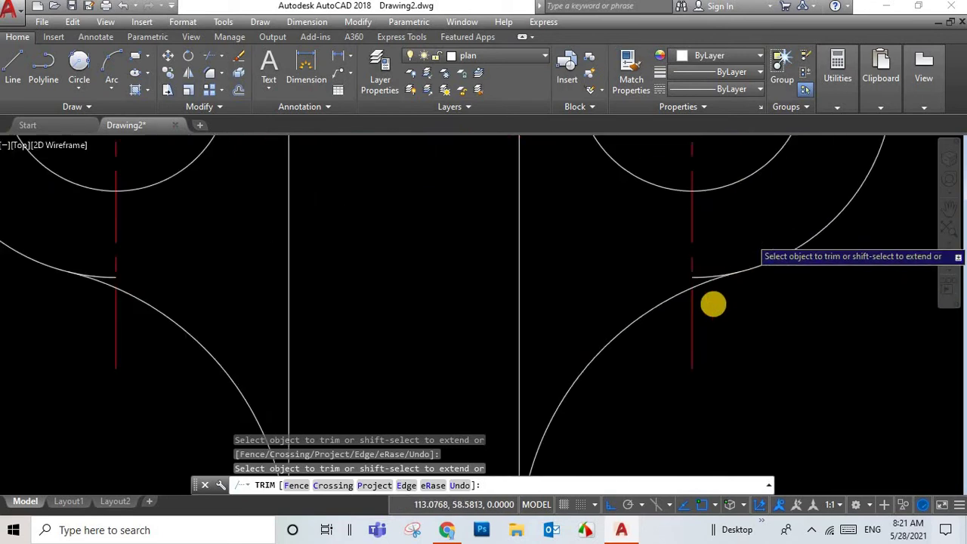
pyautogui.scroll(-5, 481, 288)
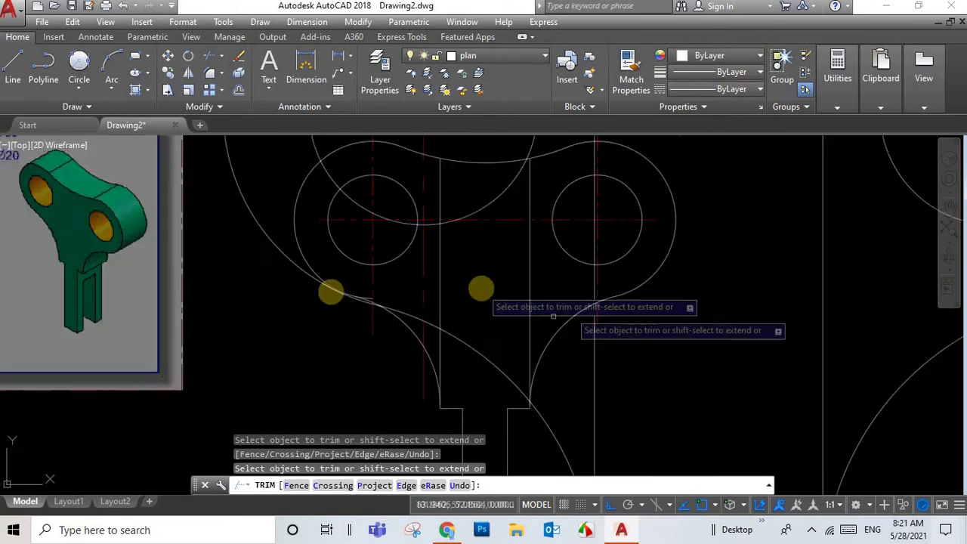
pyautogui.scroll(-2, 554, 316)
pyautogui.scroll(4, 560, 344)
pyautogui.scroll(3, 583, 211)
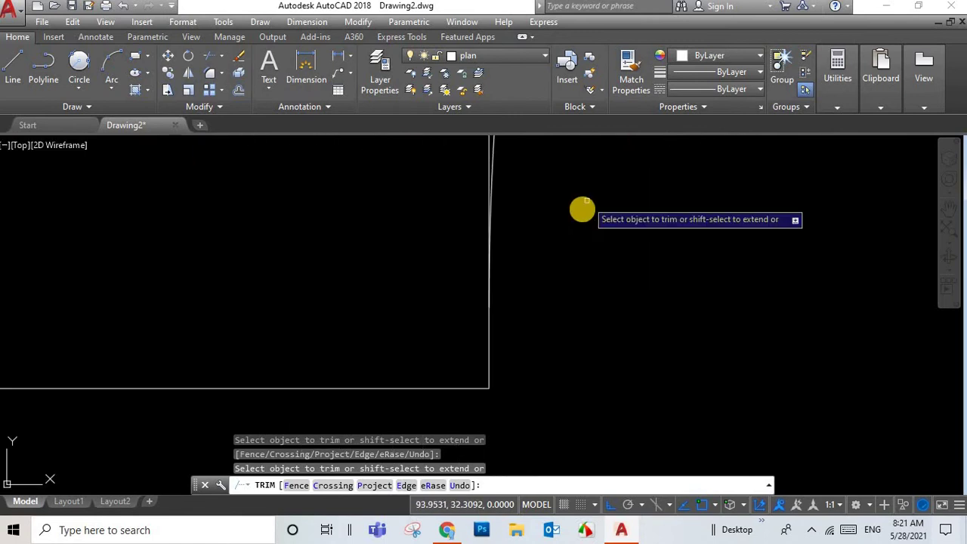
pyautogui.scroll(-1, 581, 215)
pyautogui.scroll(-2, 578, 220)
pyautogui.scroll(-3, 582, 204)
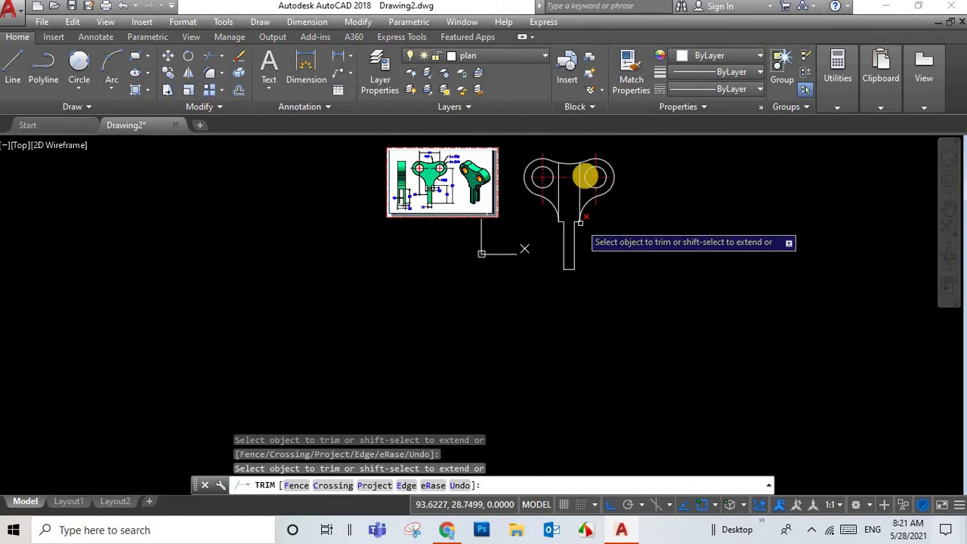
pyautogui.scroll(2, 581, 219)
pyautogui.scroll(1, 579, 201)
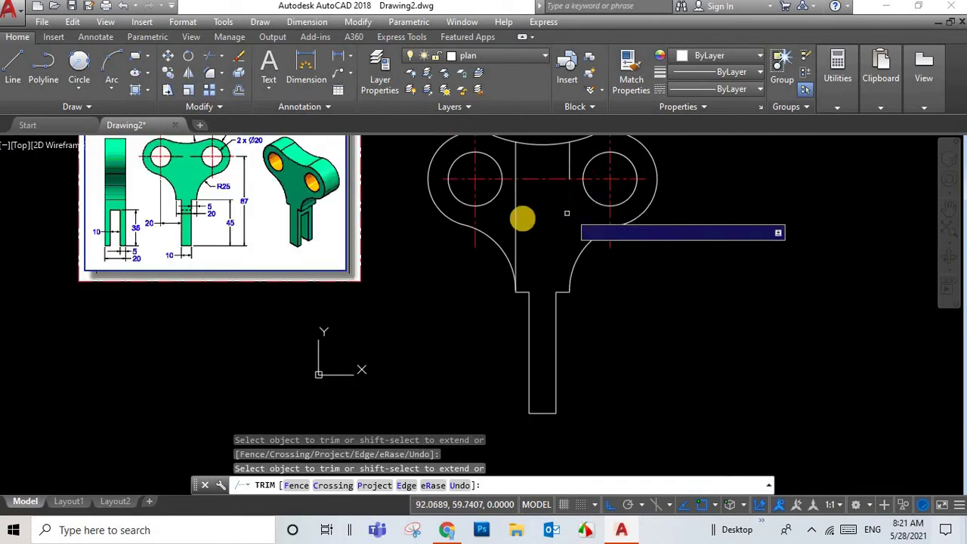
pyautogui.rightClick(567, 215)
pyautogui.click(573, 220)
# Select the left vertical line between the two holes
pyautogui.scroll(-4, 570, 224)
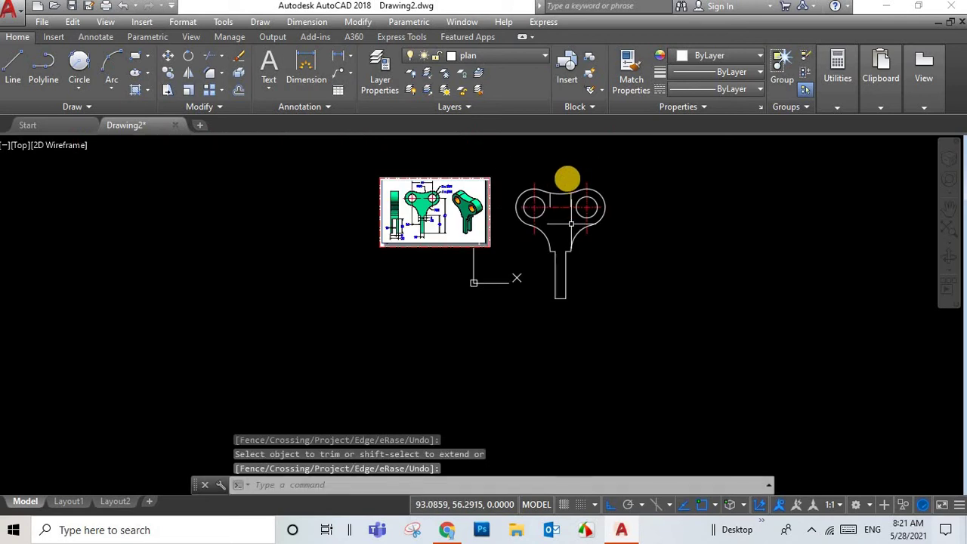
pyautogui.scroll(3, 571, 224)
pyautogui.scroll(3, 575, 235)
pyautogui.click(578, 257)
# Erase both vertical lines between the holes and compare the outline with the reference image
pyautogui.click(491, 260)
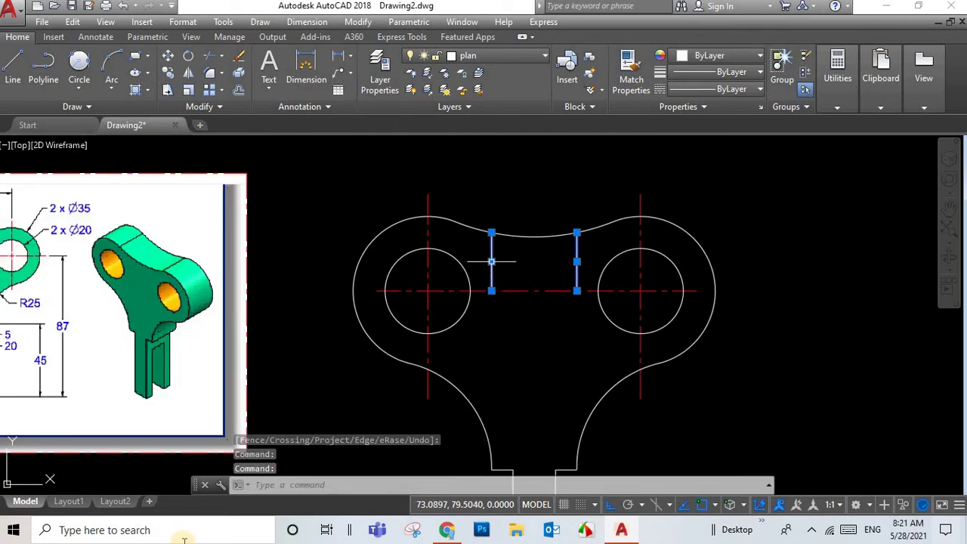
pyautogui.press('Delete')
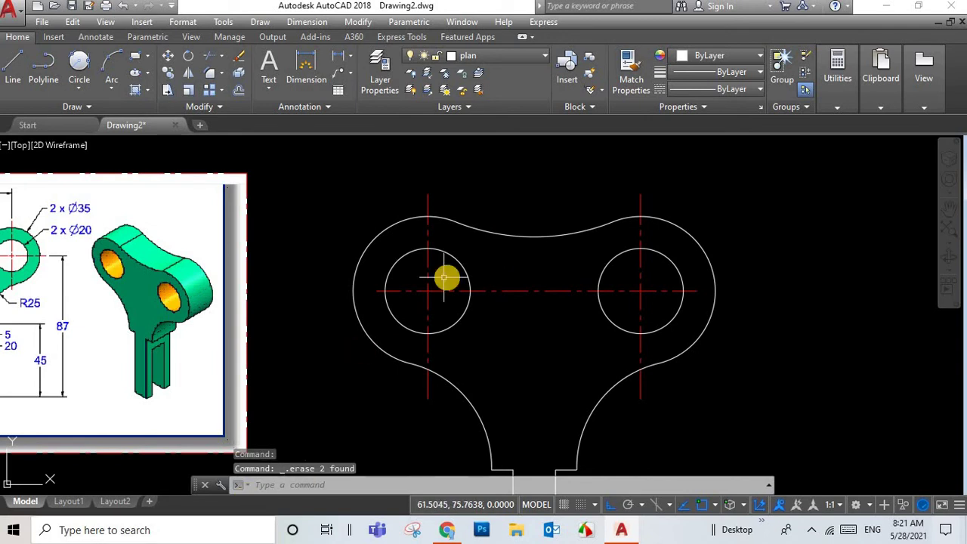
pyautogui.scroll(-4, 444, 275)
pyautogui.scroll(2, 294, 349)
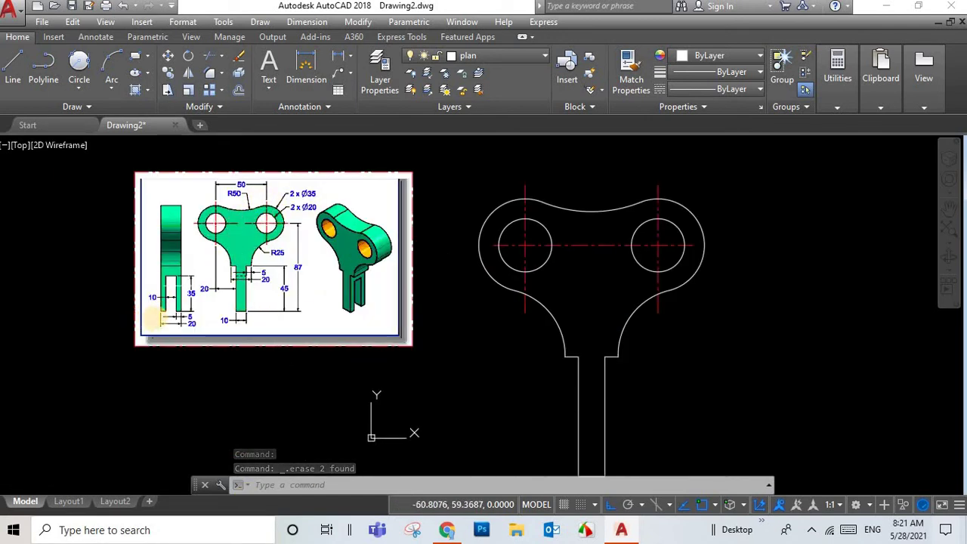
pyautogui.scroll(4, 175, 291)
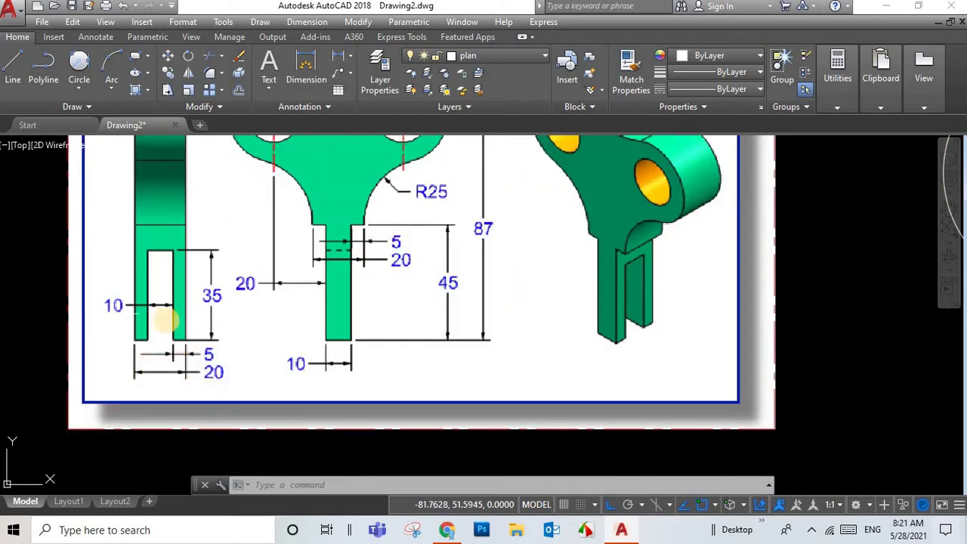
pyautogui.scroll(-4, 259, 335)
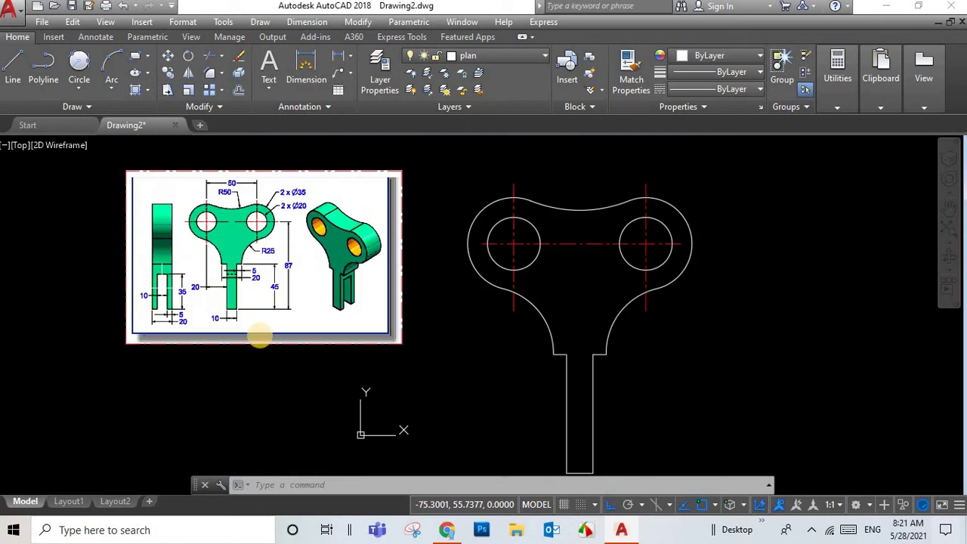
pyautogui.scroll(-1, 380, 395)
pyautogui.scroll(2, 380, 396)
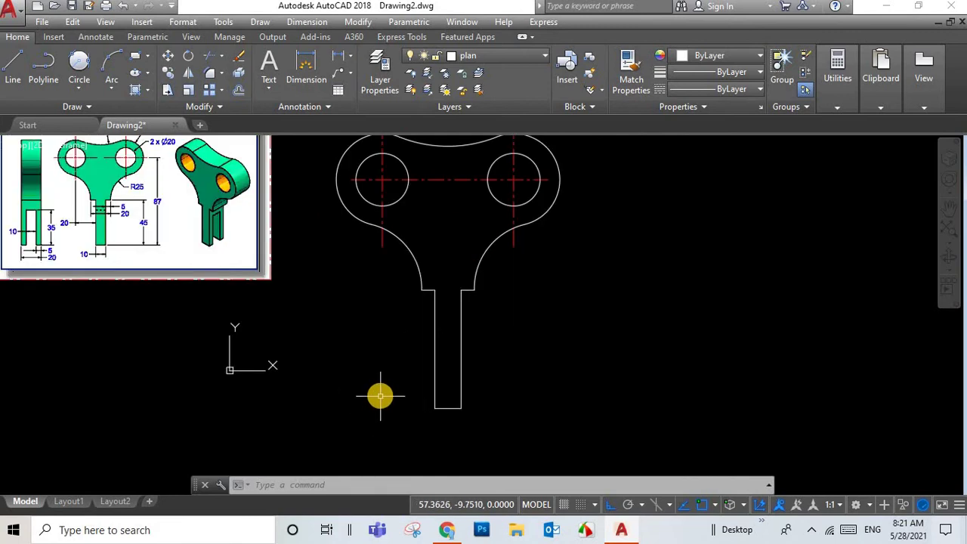
pyautogui.scroll(-2, 381, 395)
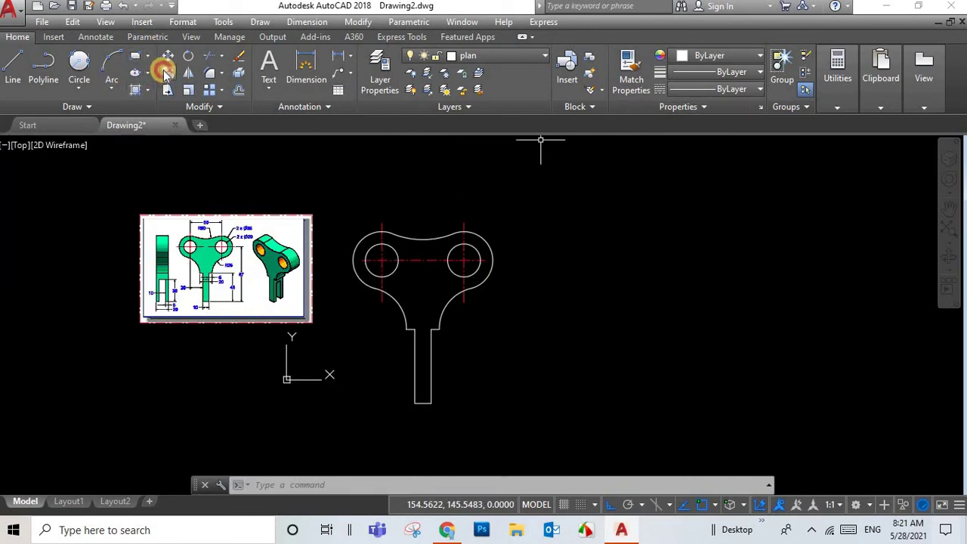
# Copy the whole key outline, holes and centre lines included, to the right of the original
pyautogui.click(337, 201)
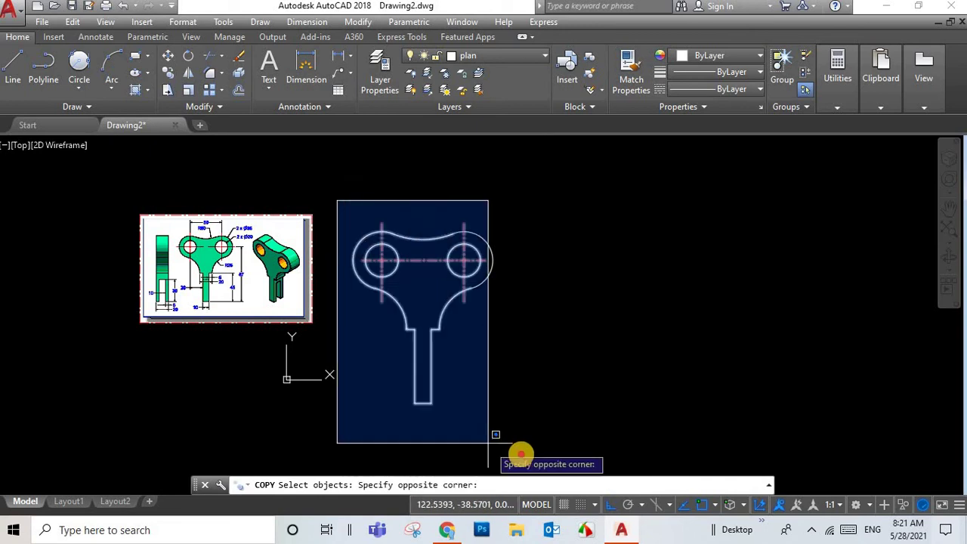
pyautogui.click(531, 376)
pyautogui.press('Return')
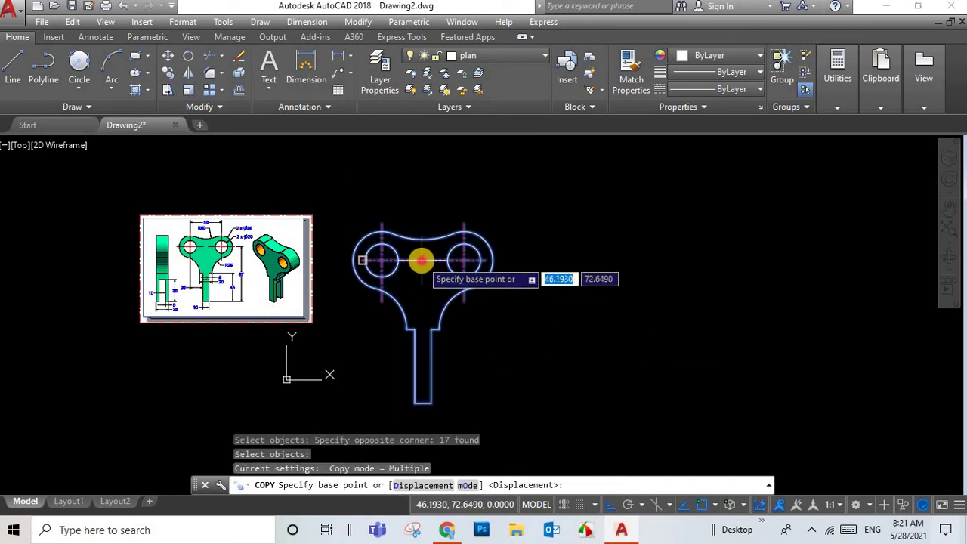
pyautogui.click(423, 259)
pyautogui.click(821, 261)
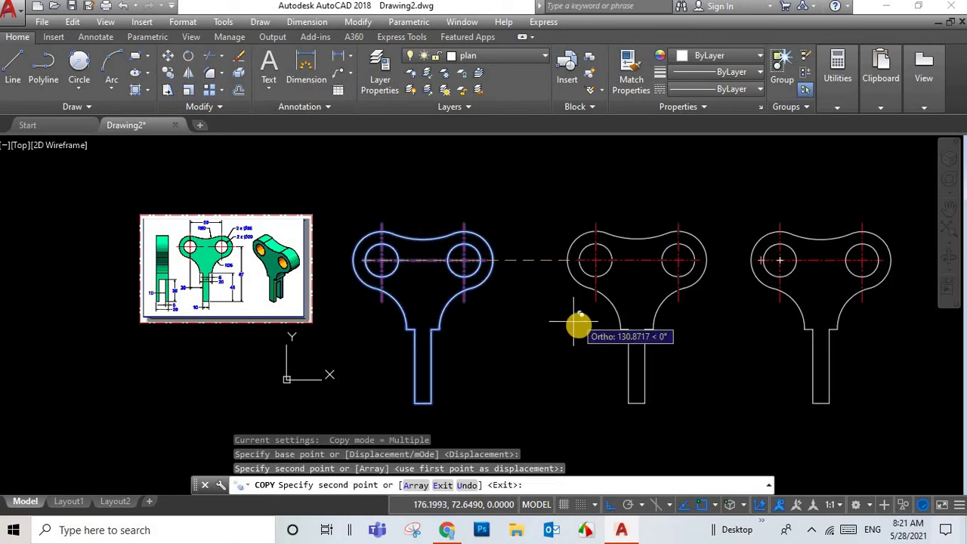
pyautogui.press('Escape')
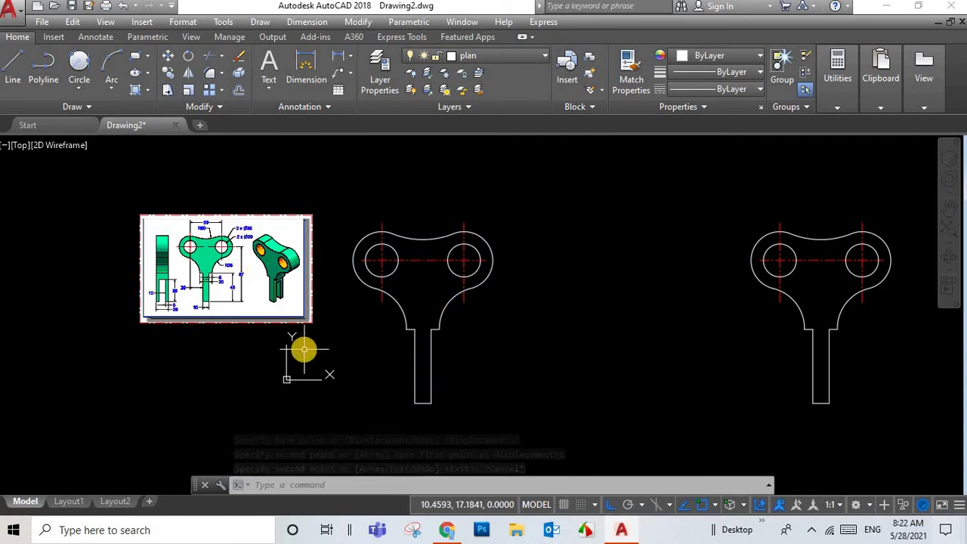
# Switch to the 3D Modeling workspace and show the classic menu bar
pyautogui.click(856, 506)
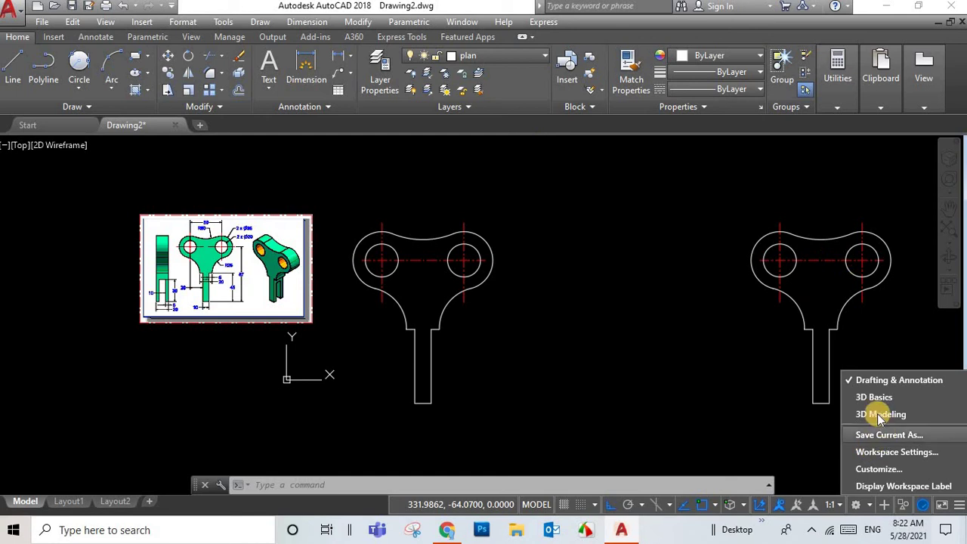
pyautogui.press('Return')
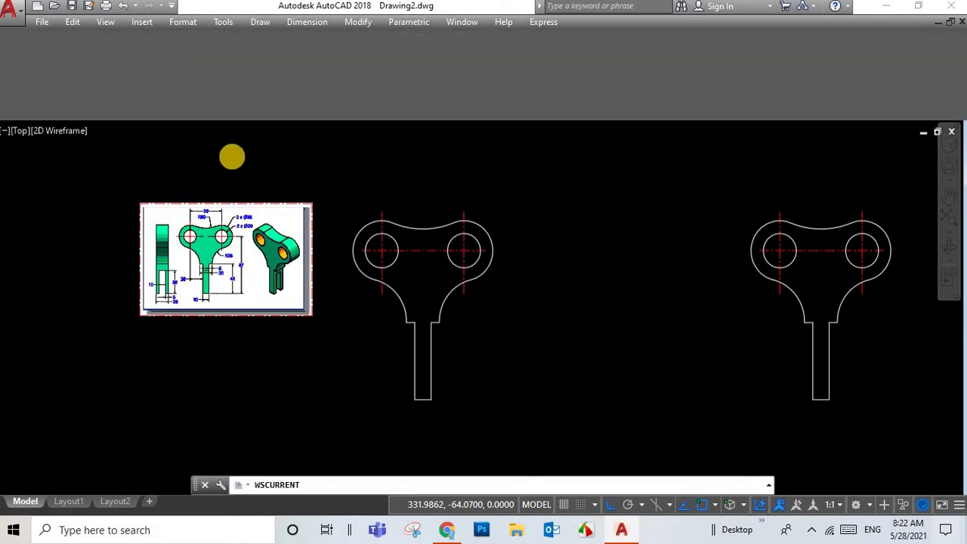
pyautogui.click(172, 6)
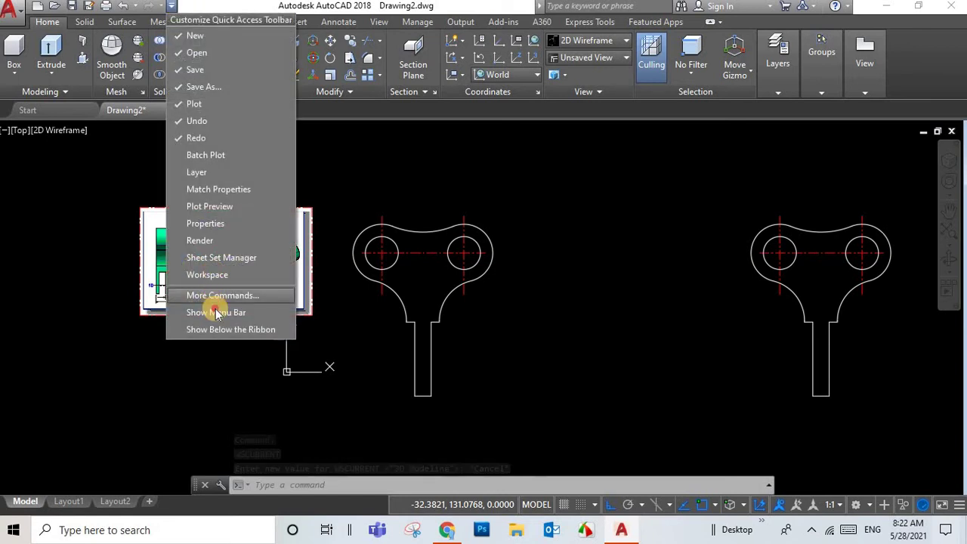
pyautogui.click(216, 312)
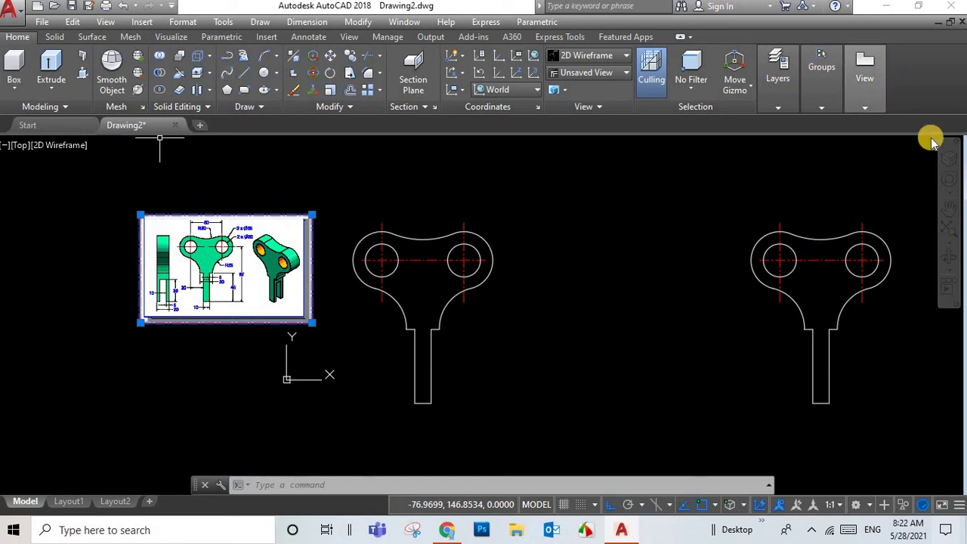
# Turn on the ViewCube and switch to a zoomed-in SW Isometric view
pyautogui.click(666, 223)
pyautogui.click(754, 204)
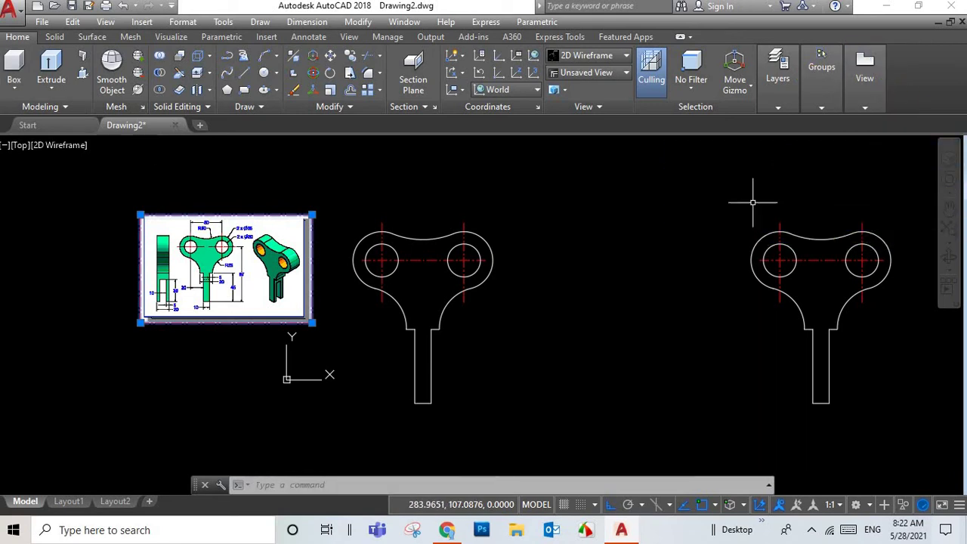
pyautogui.click(950, 161)
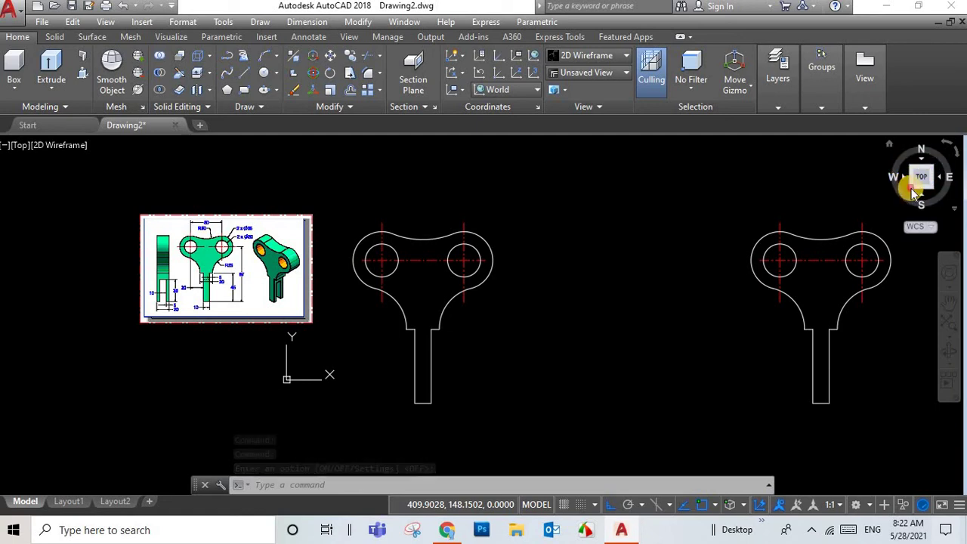
pyautogui.click(914, 193)
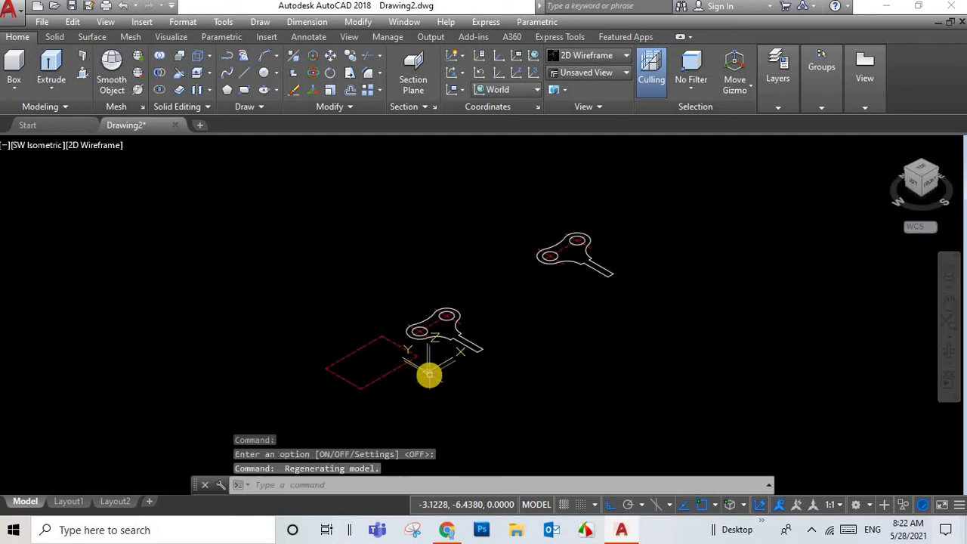
pyautogui.scroll(5, 428, 374)
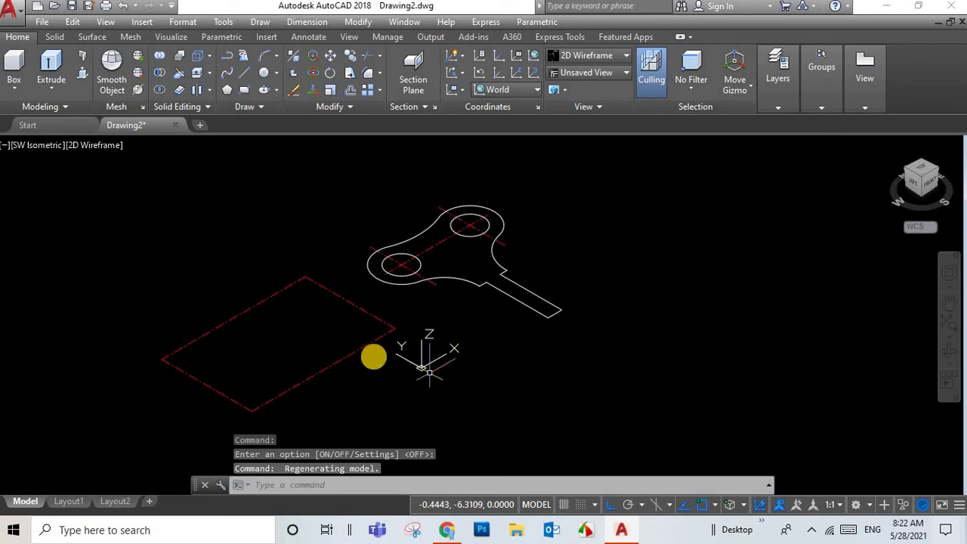
pyautogui.click(604, 54)
# Set the visual style to Conceptual
pyautogui.click(282, 443)
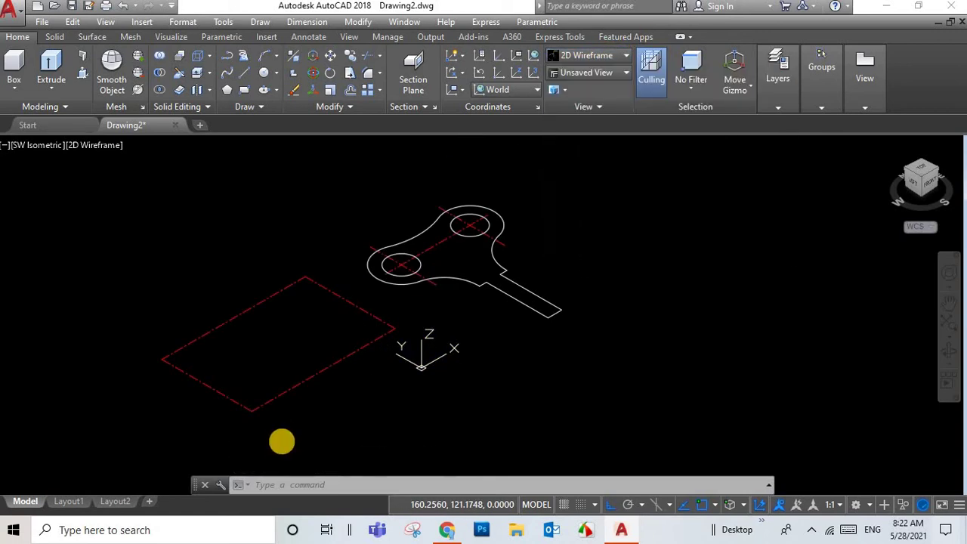
pyautogui.scroll(2, 297, 349)
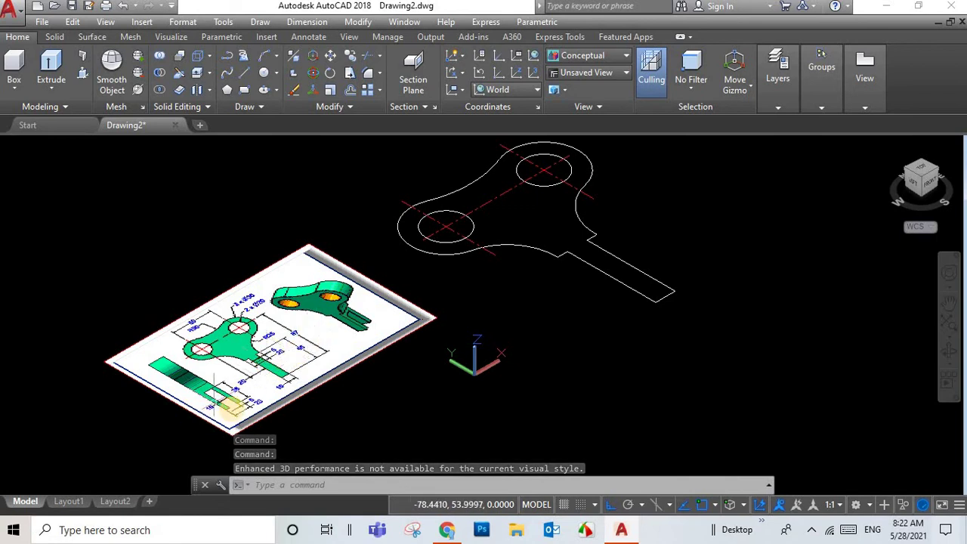
pyautogui.scroll(3, 233, 408)
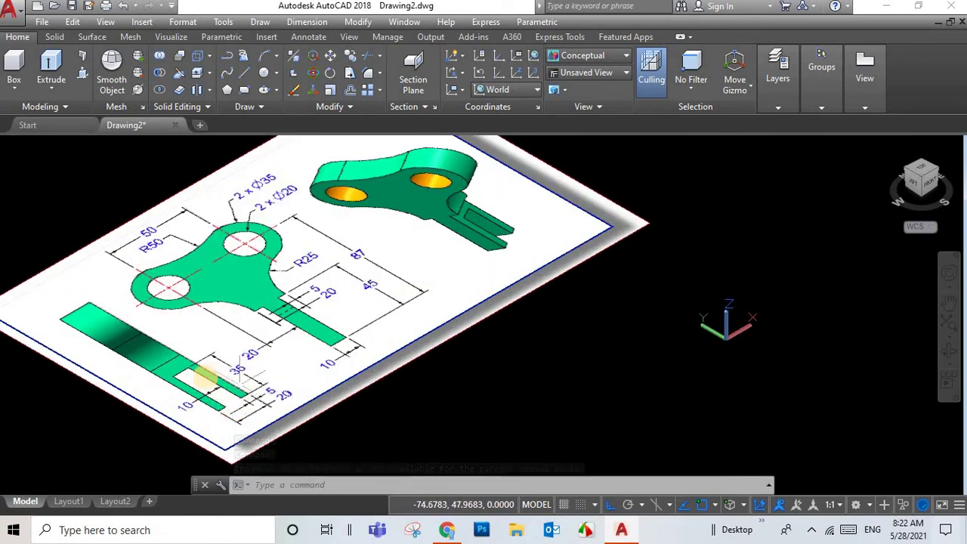
pyautogui.scroll(-3, 174, 347)
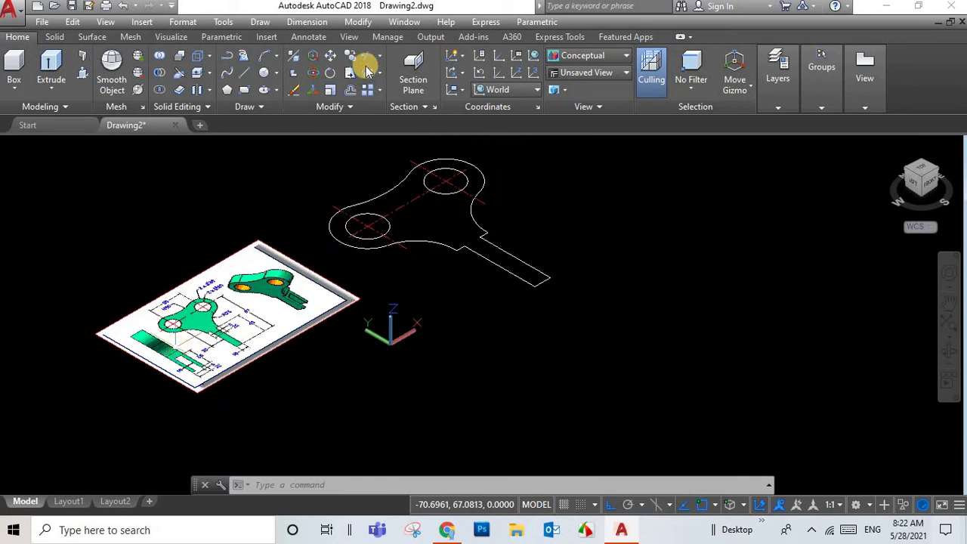
# Toggle the axe layer off and back on from the Layers list
pyautogui.click(781, 92)
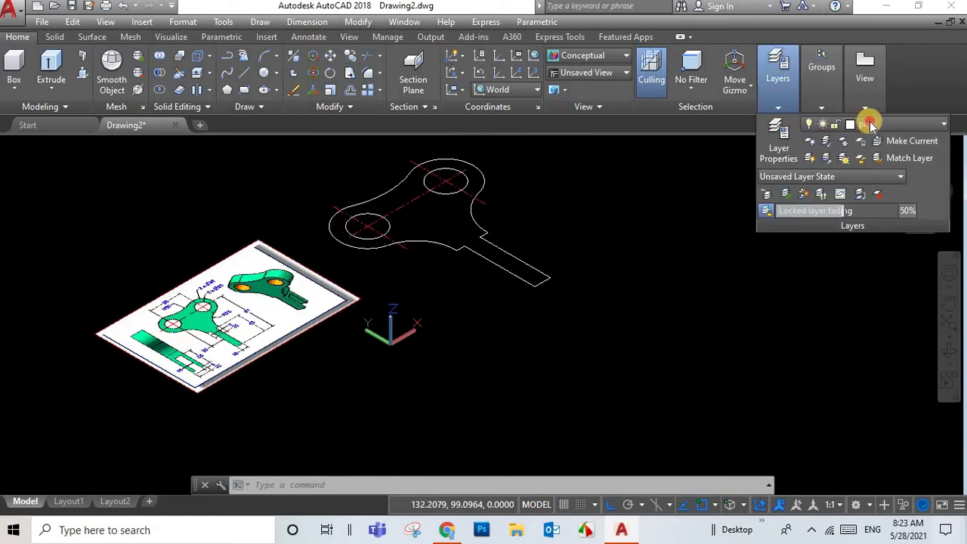
pyautogui.click(866, 126)
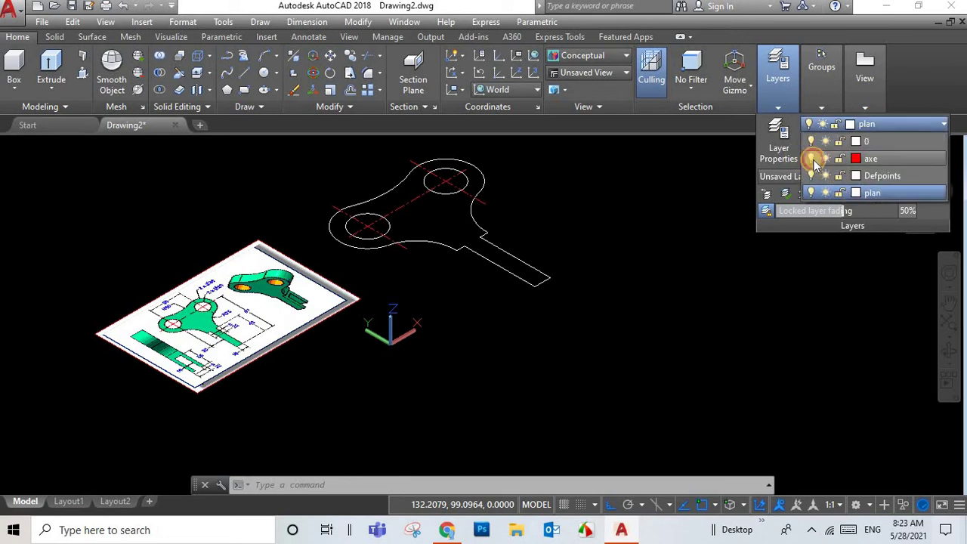
pyautogui.click(813, 160)
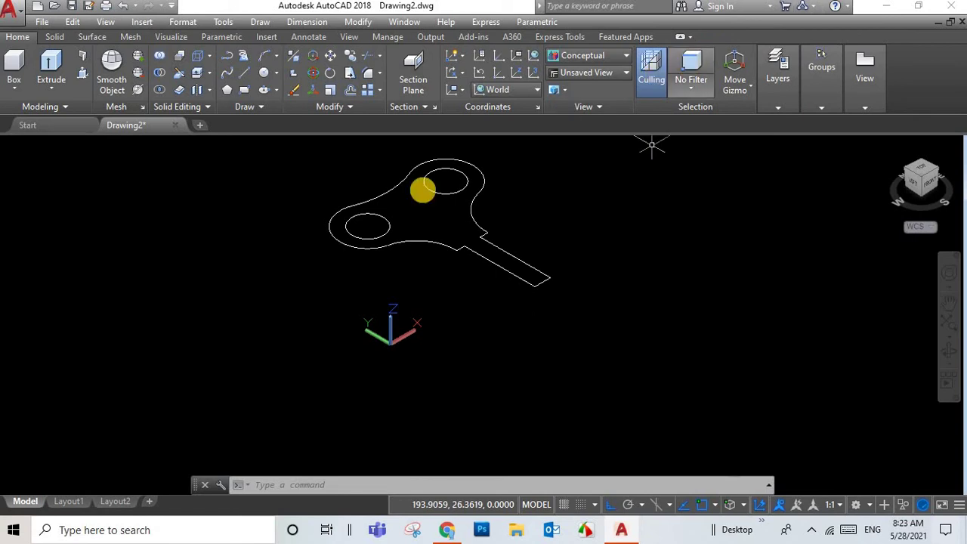
pyautogui.click(779, 72)
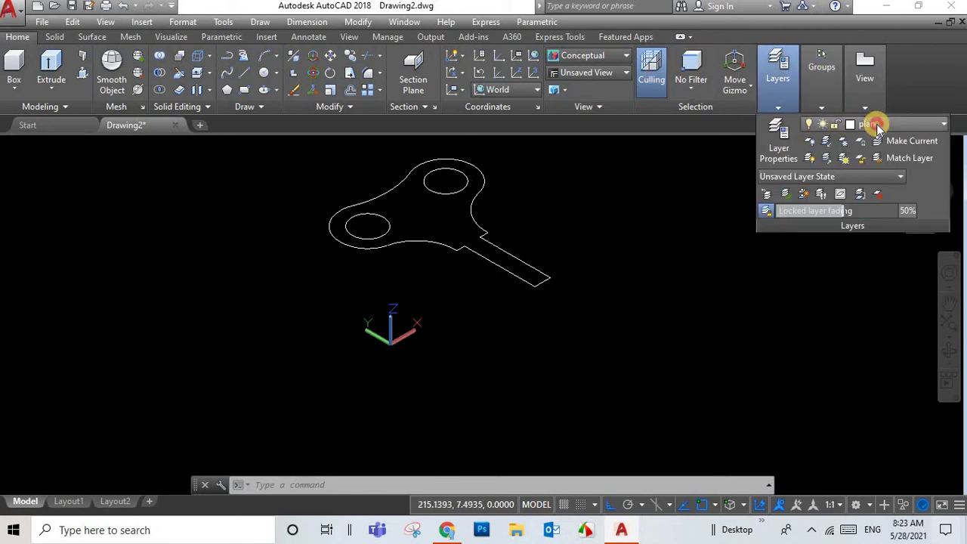
pyautogui.click(869, 124)
pyautogui.click(811, 161)
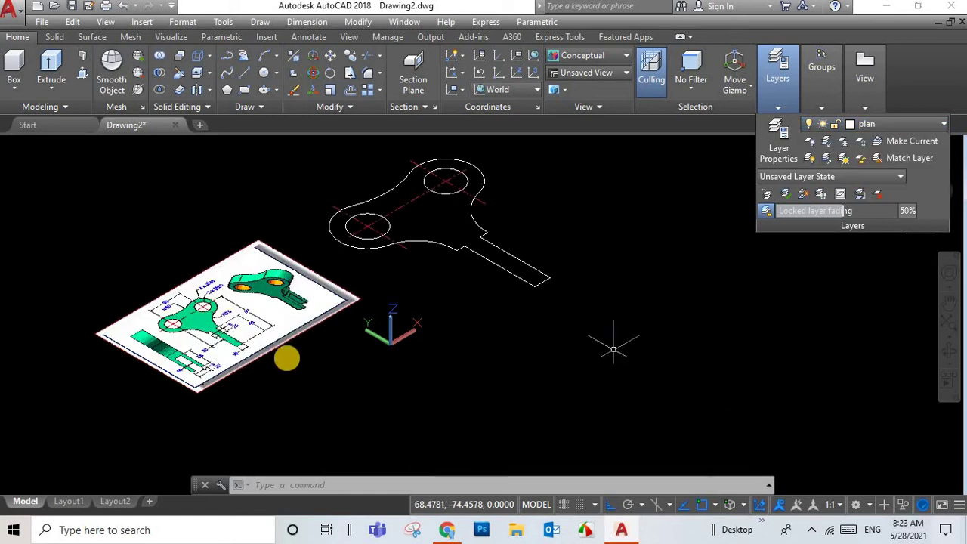
# Move the reference image onto the plan layer
pyautogui.click(189, 316)
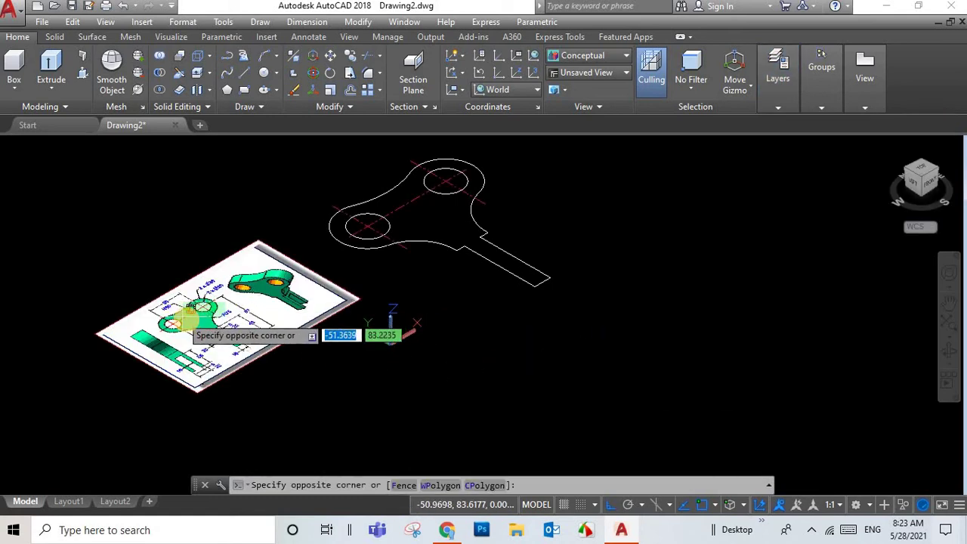
pyautogui.click(218, 317)
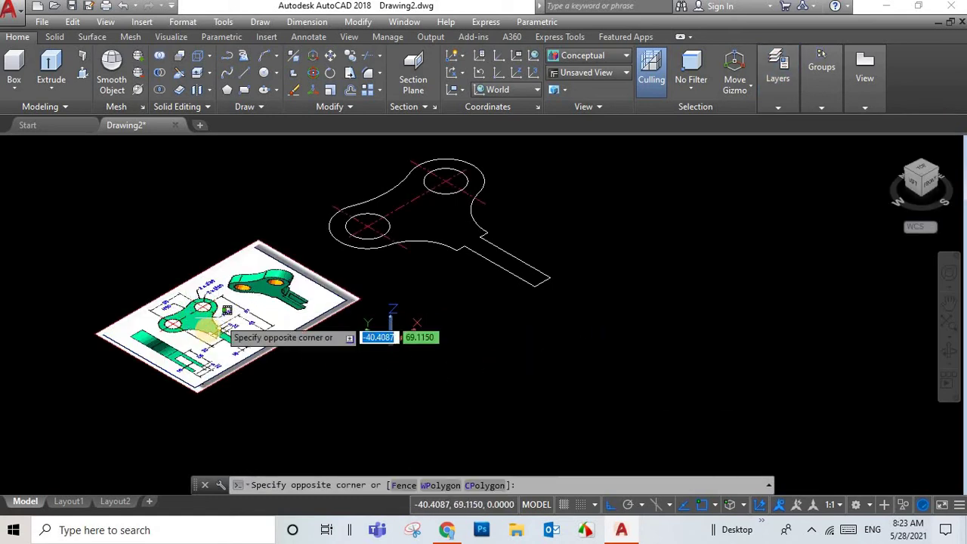
pyautogui.click(219, 332)
pyautogui.click(779, 76)
pyautogui.click(910, 127)
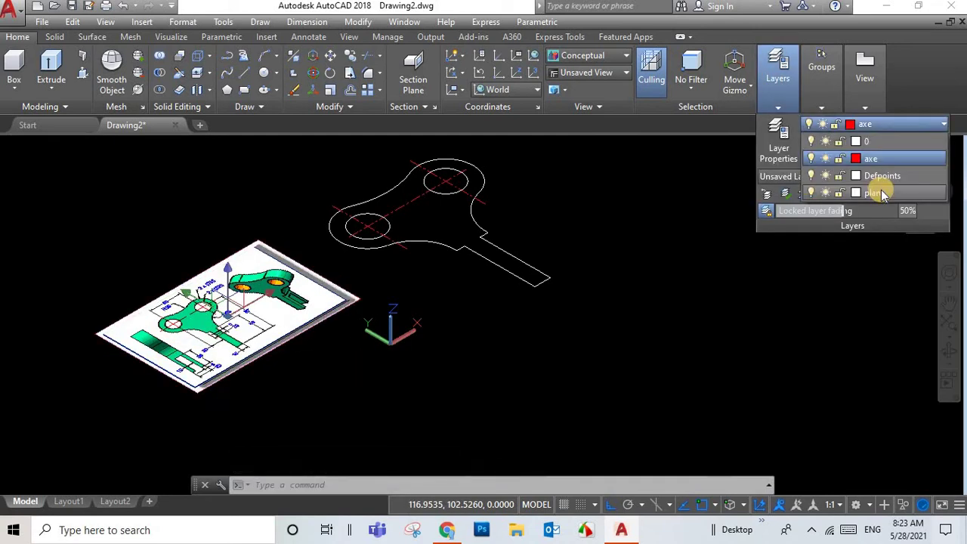
pyautogui.click(881, 190)
pyautogui.press('Escape')
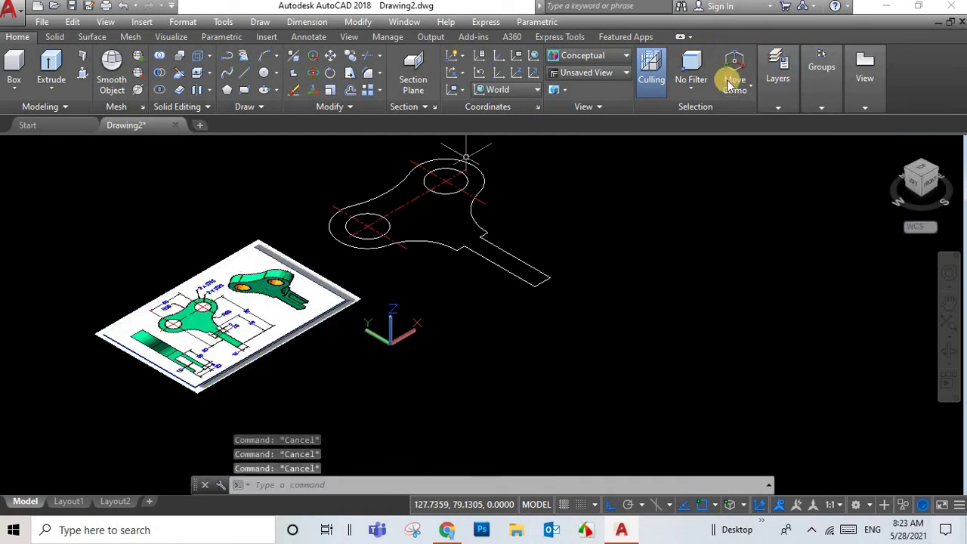
# Make plan the current layer
pyautogui.click(766, 81)
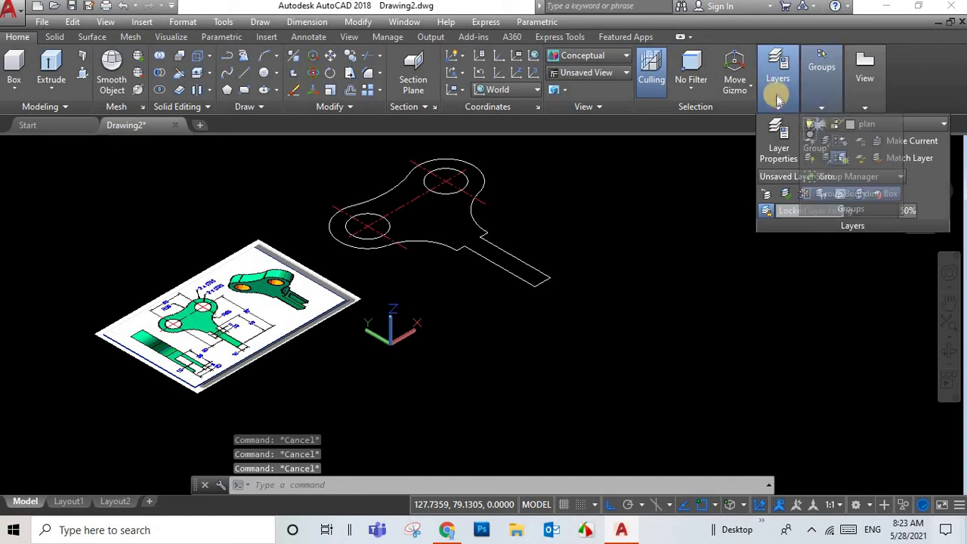
pyautogui.click(776, 96)
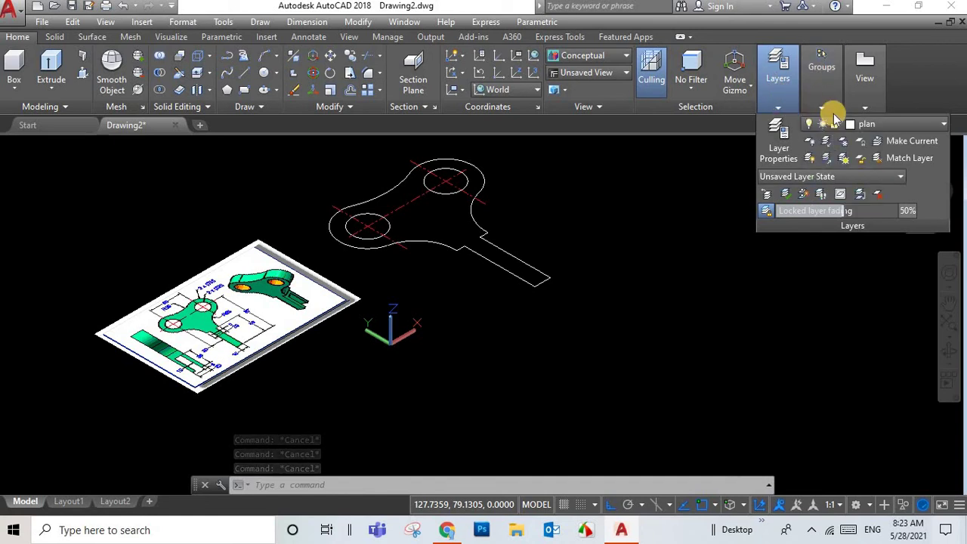
pyautogui.click(865, 124)
pyautogui.click(873, 193)
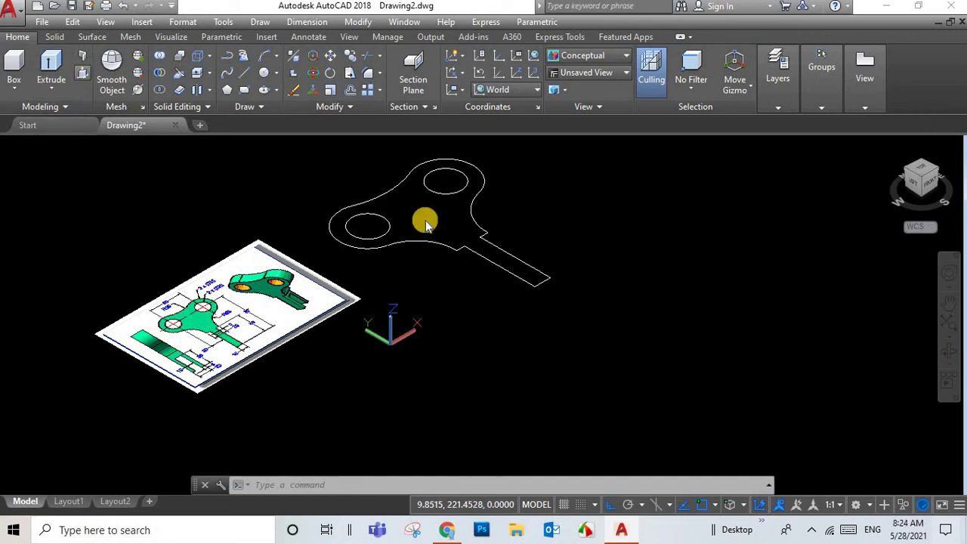
# Press-pull the key outline 20 units into a solid with both holes cut through
pyautogui.click(83, 73)
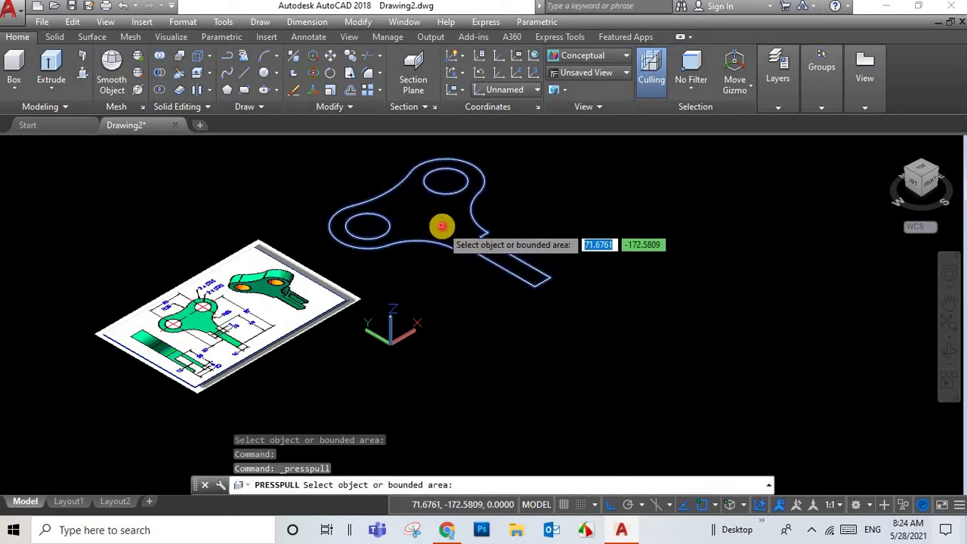
pyautogui.click(441, 165)
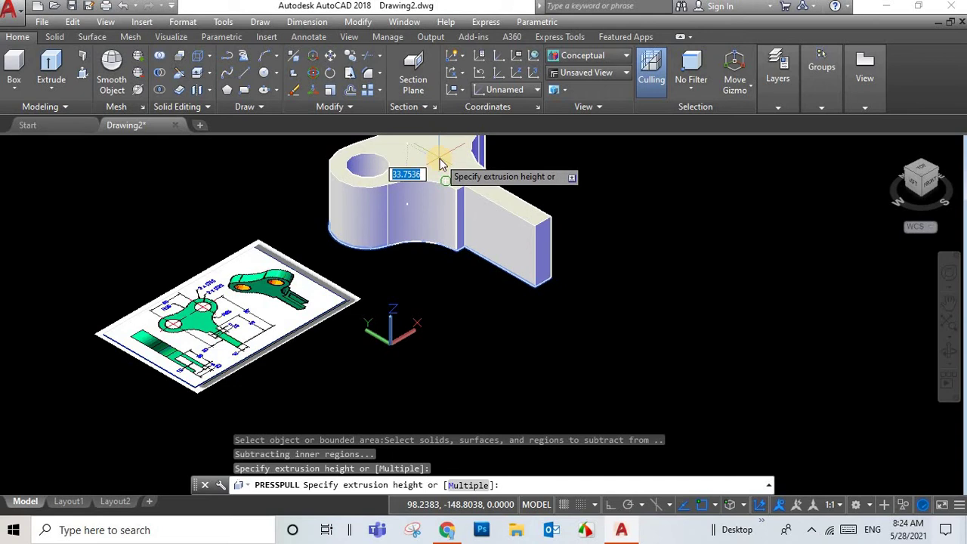
pyautogui.write('0')
pyautogui.press('Return')
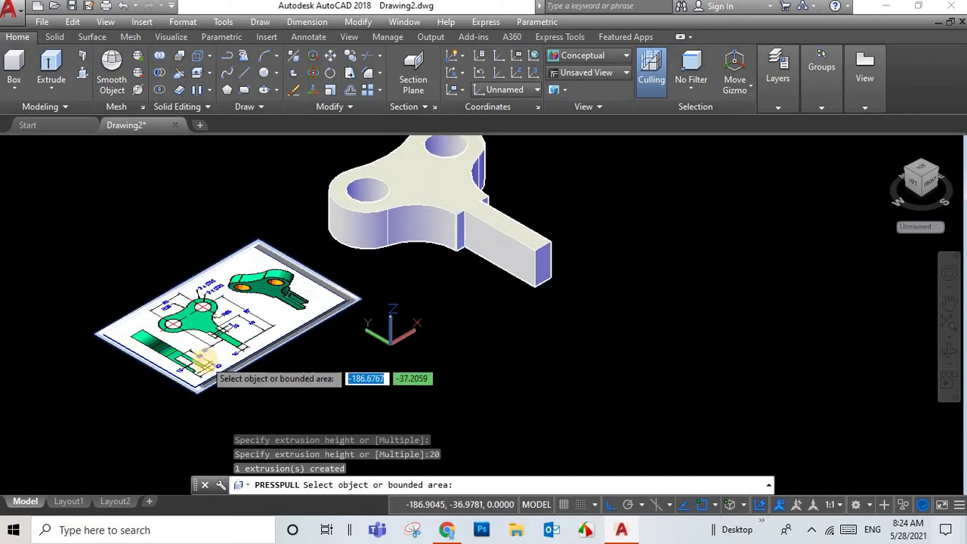
pyautogui.scroll(2, 205, 360)
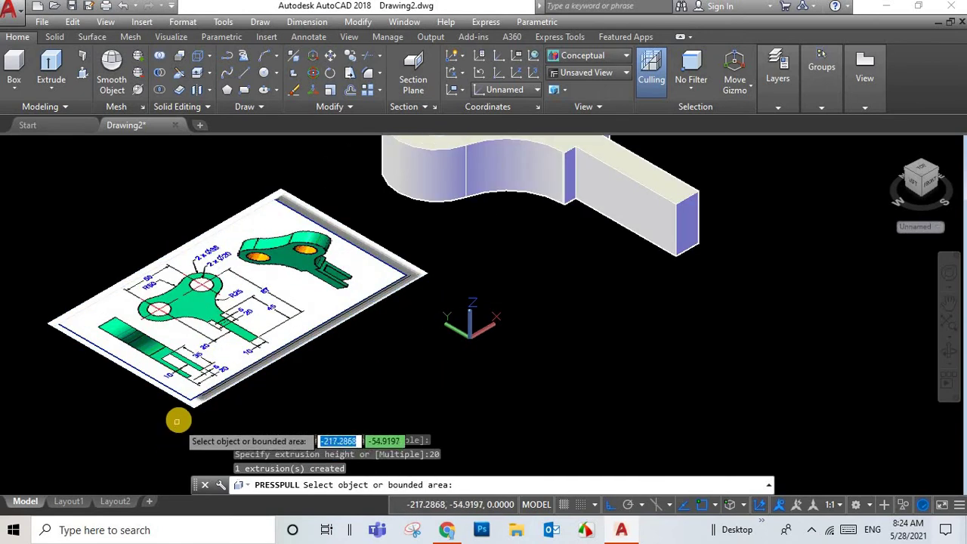
pyautogui.scroll(2, 182, 363)
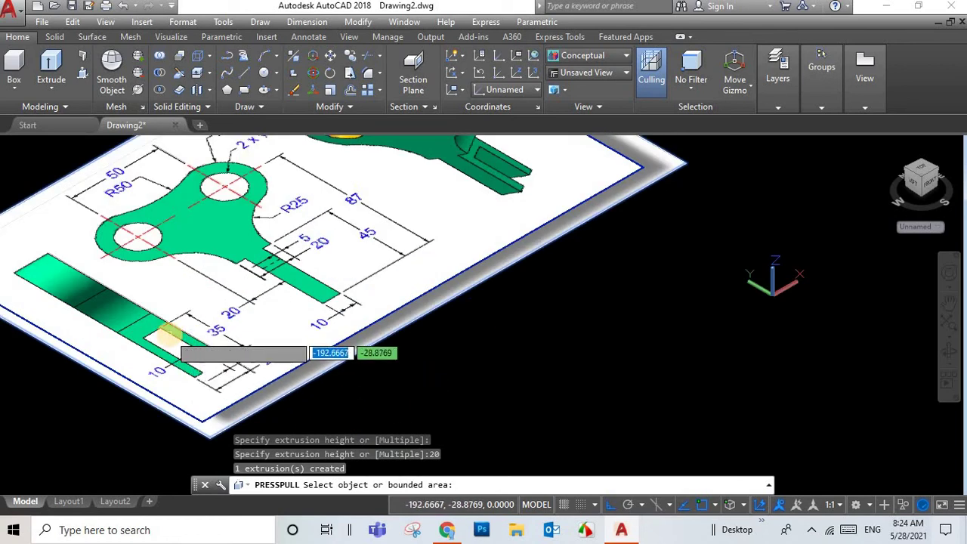
pyautogui.scroll(-3, 172, 337)
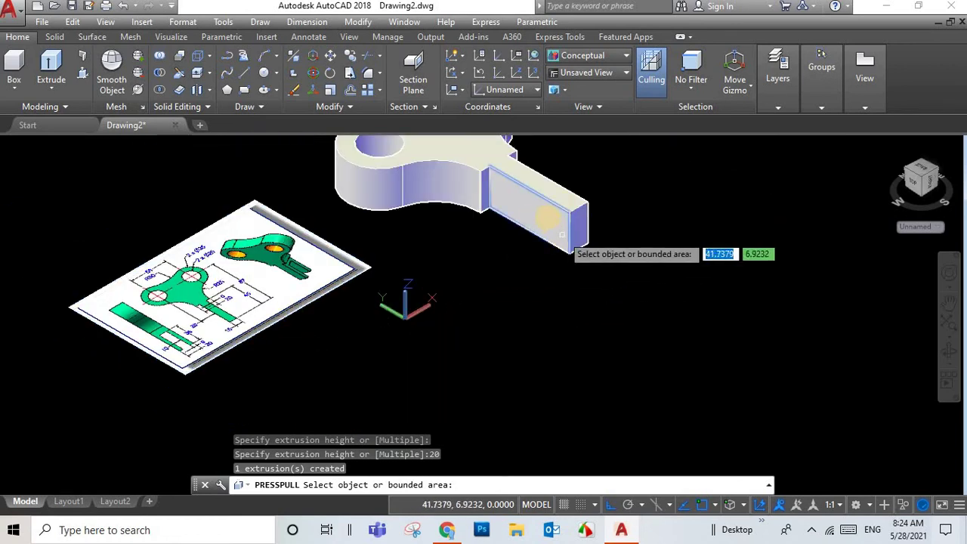
pyautogui.click(474, 302)
pyautogui.scroll(2, 473, 303)
pyautogui.scroll(-1, 516, 196)
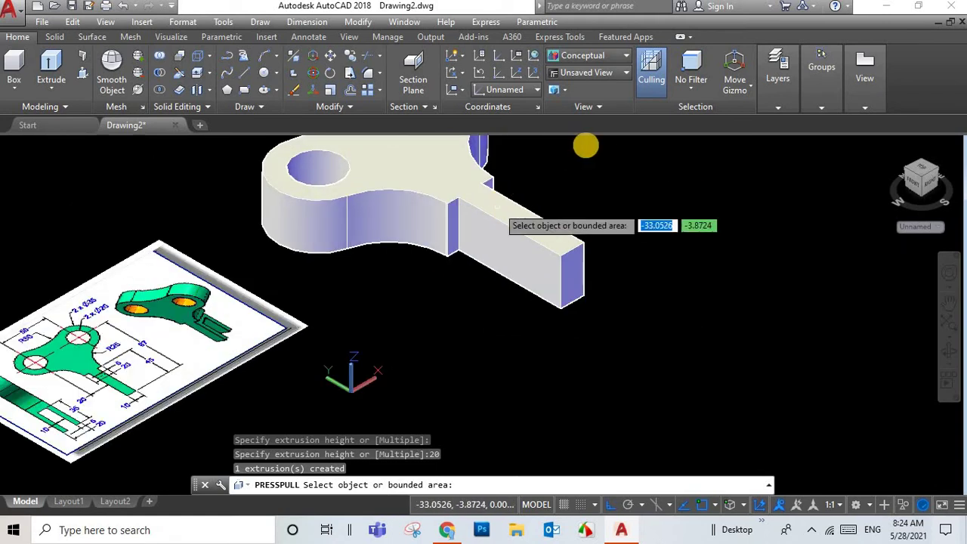
pyautogui.press('Escape')
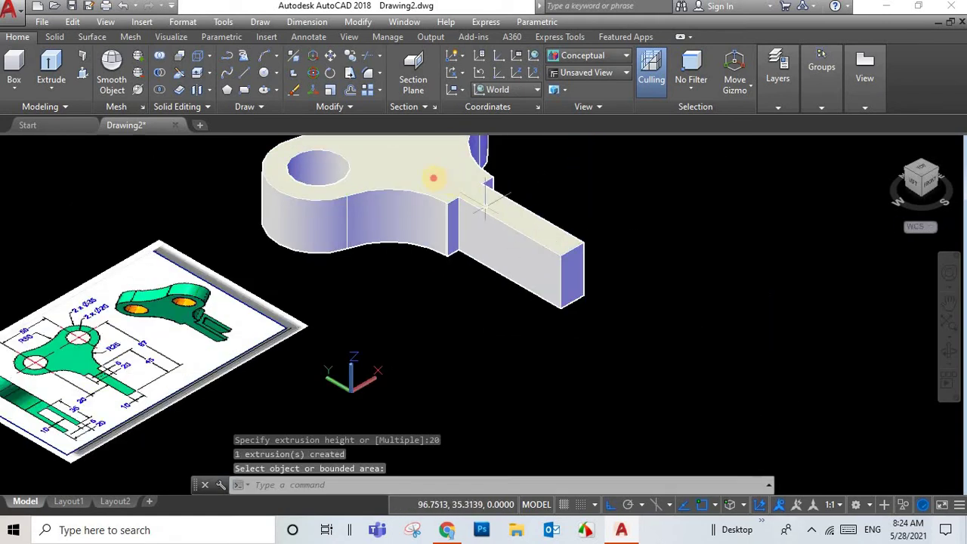
# Check the key solid's Quick Properties (layer plan, height 20), then clear the selection
pyautogui.click(436, 177)
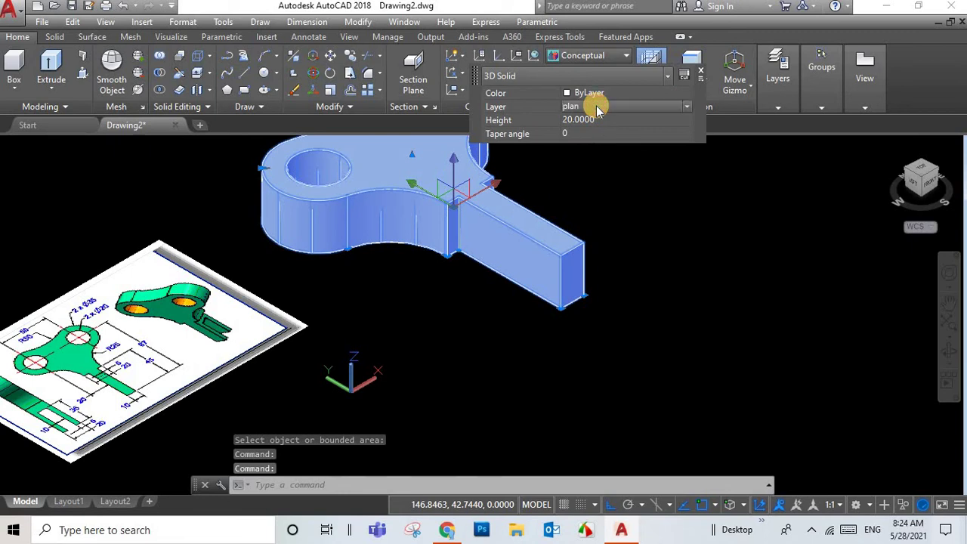
pyautogui.press('Escape')
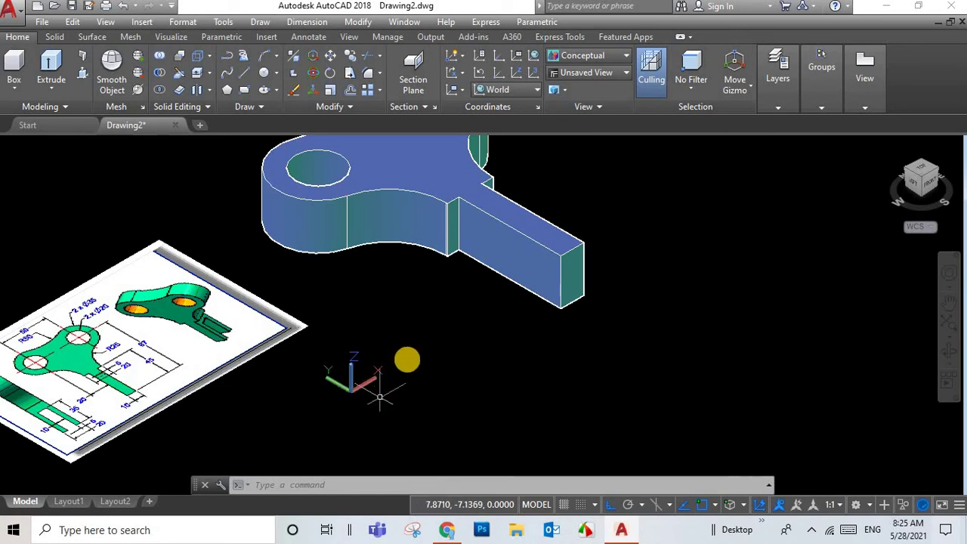
pyautogui.click(512, 233)
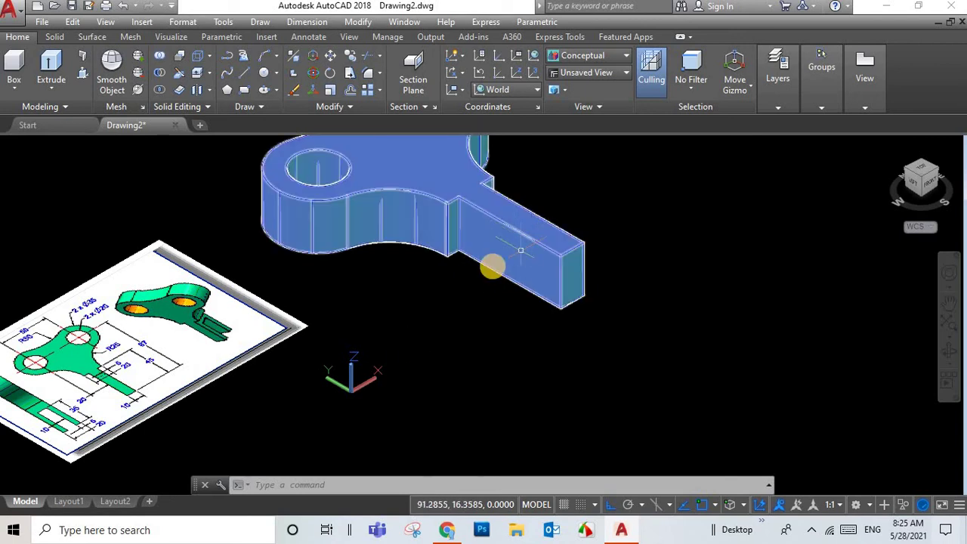
pyautogui.press('Escape')
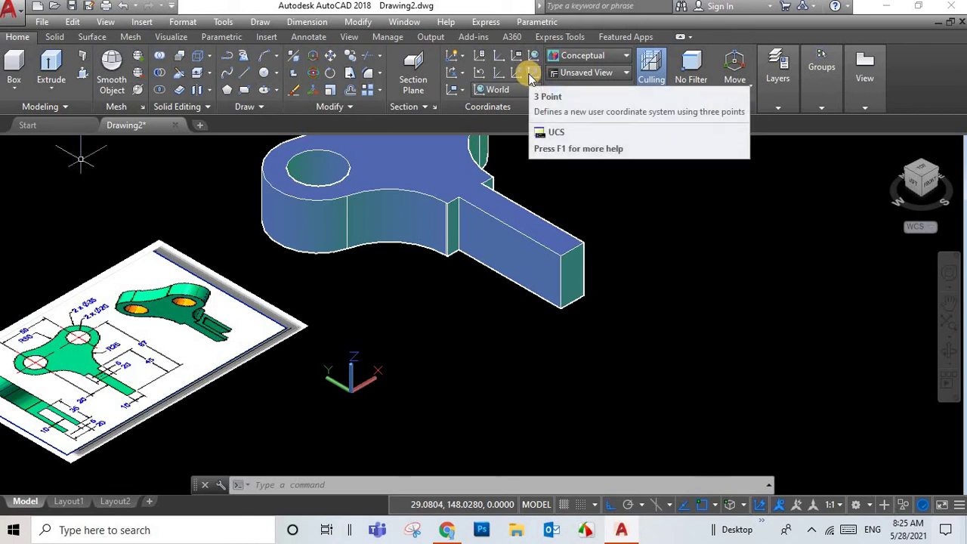
# Align a 3-point UCS with its origin at the arm's front end corner
pyautogui.click(531, 78)
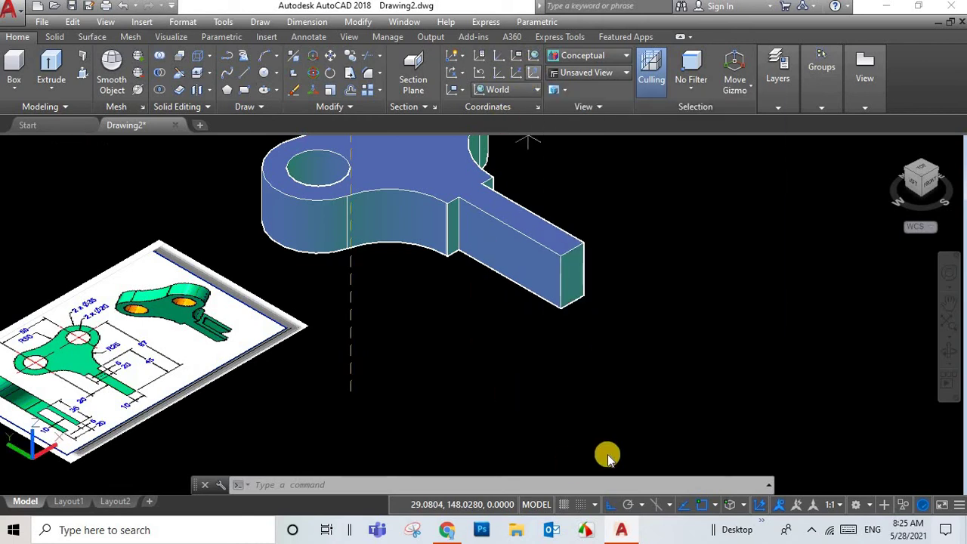
pyautogui.click(560, 306)
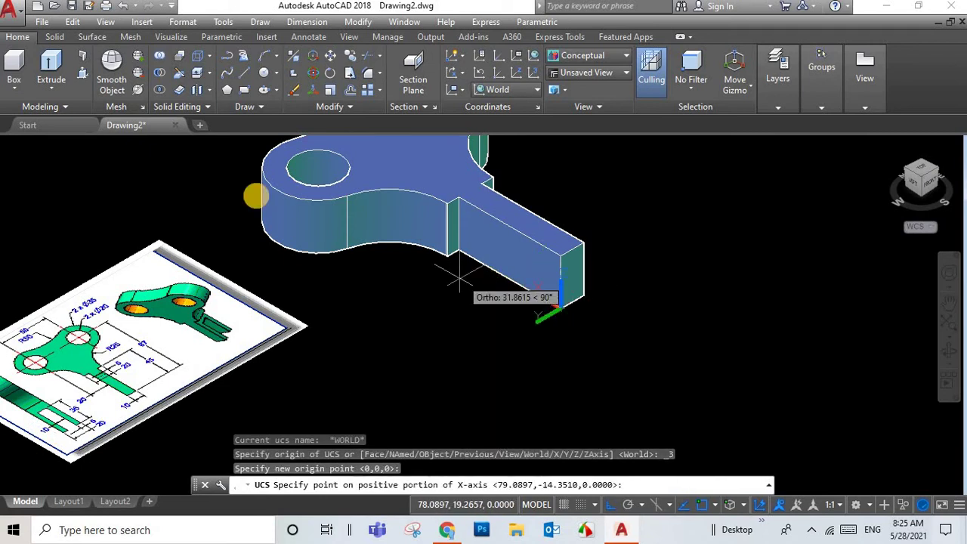
pyautogui.click(138, 188)
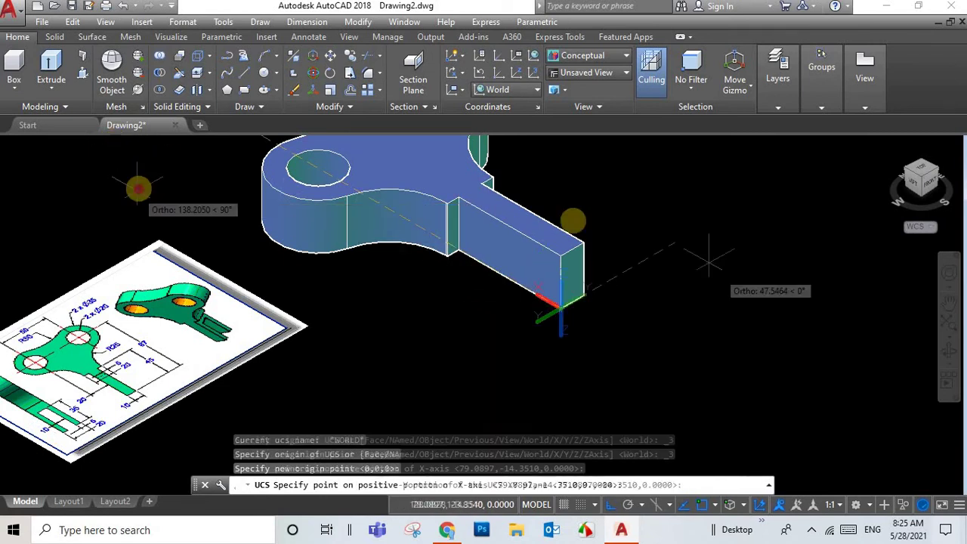
pyautogui.click(576, 214)
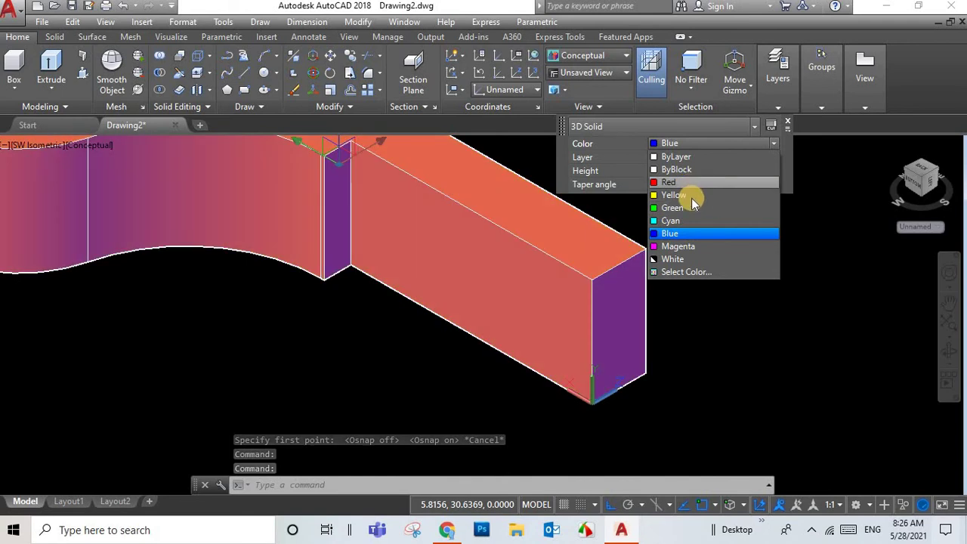
# Set the bracket solid's colour to Yellow in Quick Properties
pyautogui.click(691, 196)
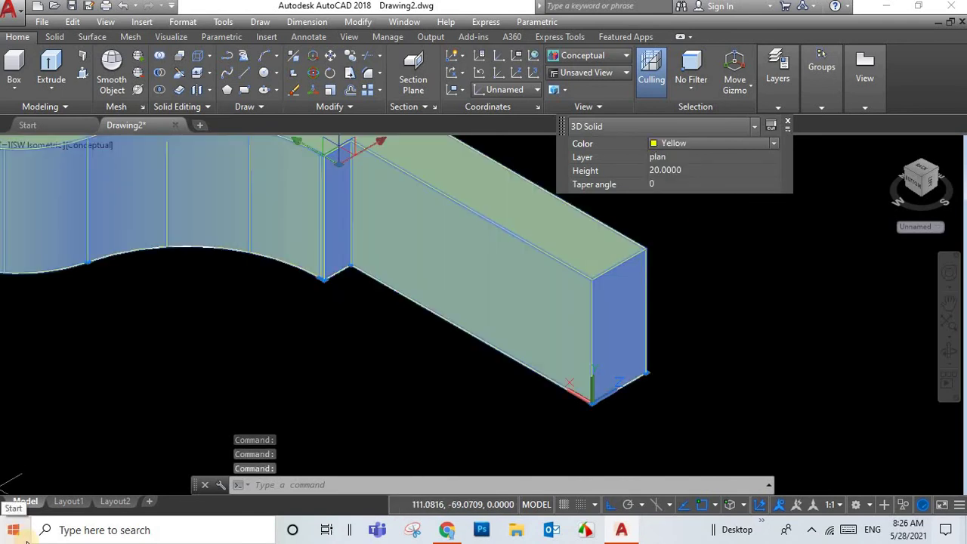
pyautogui.press('Escape')
pyautogui.press('Escape')
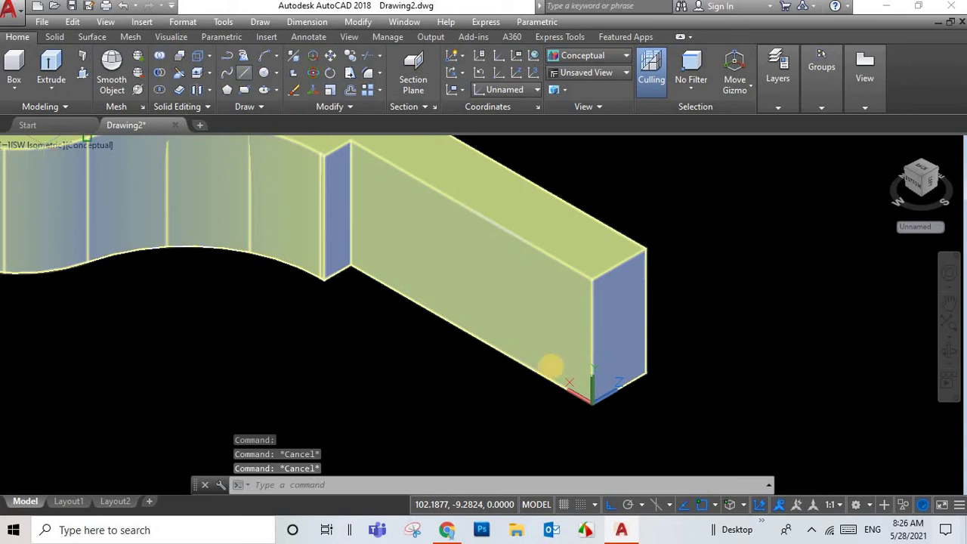
pyautogui.write('l')
pyautogui.press('Return')
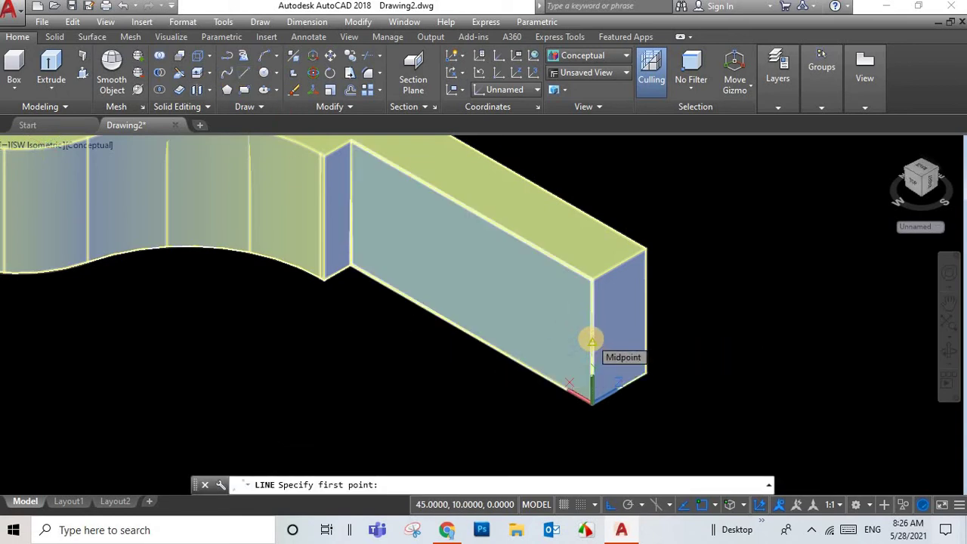
# Start the slot outline at the end edge's midpoint with a 35-unit line along the arm
pyautogui.click(350, 270)
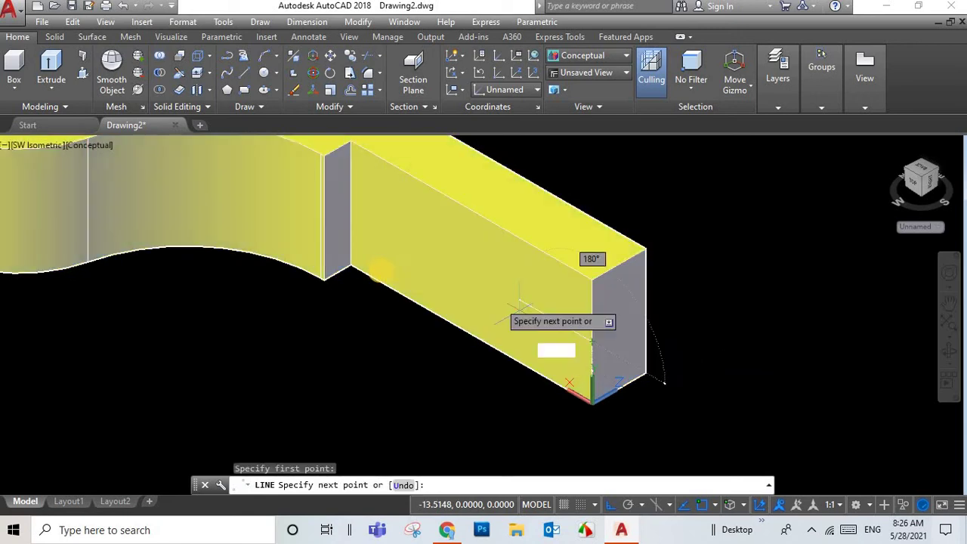
pyautogui.scroll(-5, 378, 296)
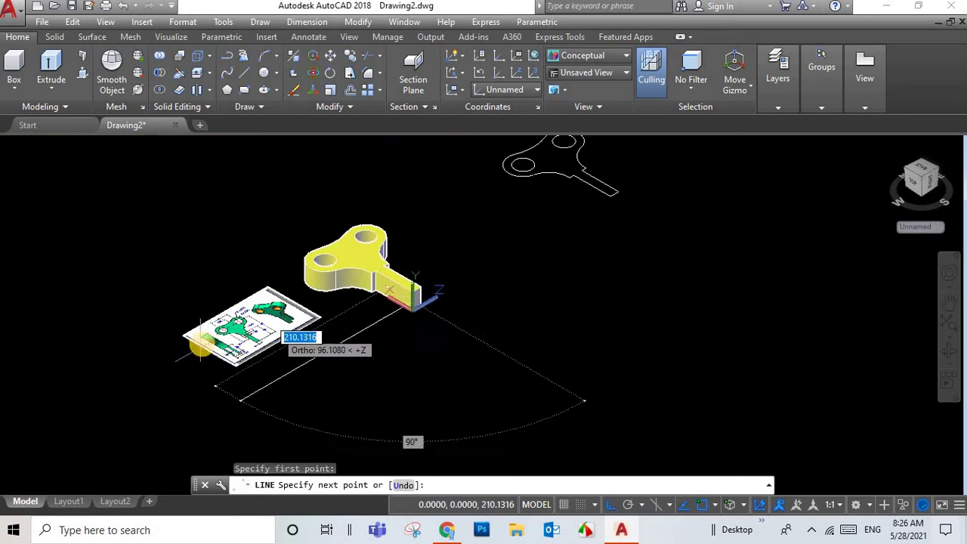
pyautogui.scroll(2, 219, 355)
pyautogui.scroll(2, 220, 354)
pyautogui.scroll(3, 237, 342)
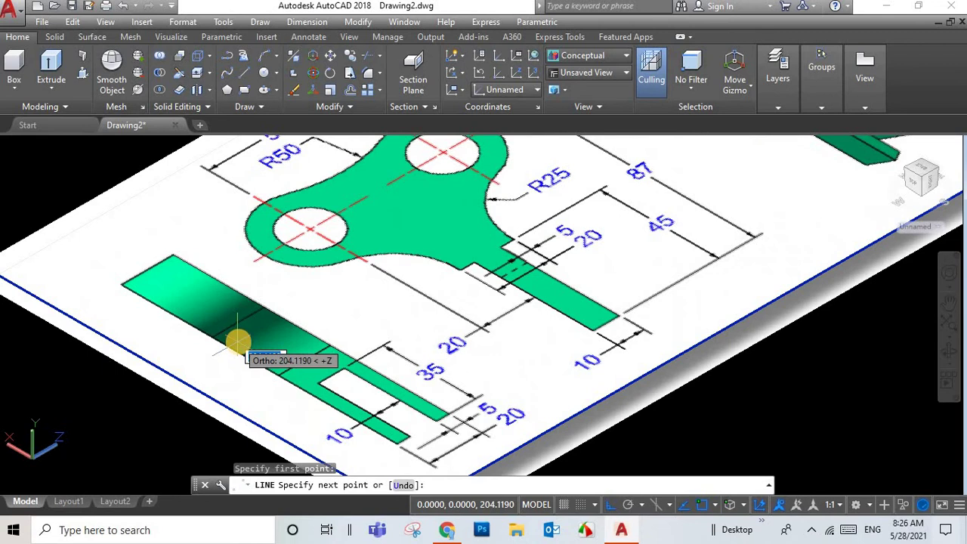
pyautogui.scroll(-4, 238, 342)
pyautogui.scroll(-2, 362, 332)
pyautogui.scroll(2, 401, 306)
pyautogui.scroll(1, 389, 310)
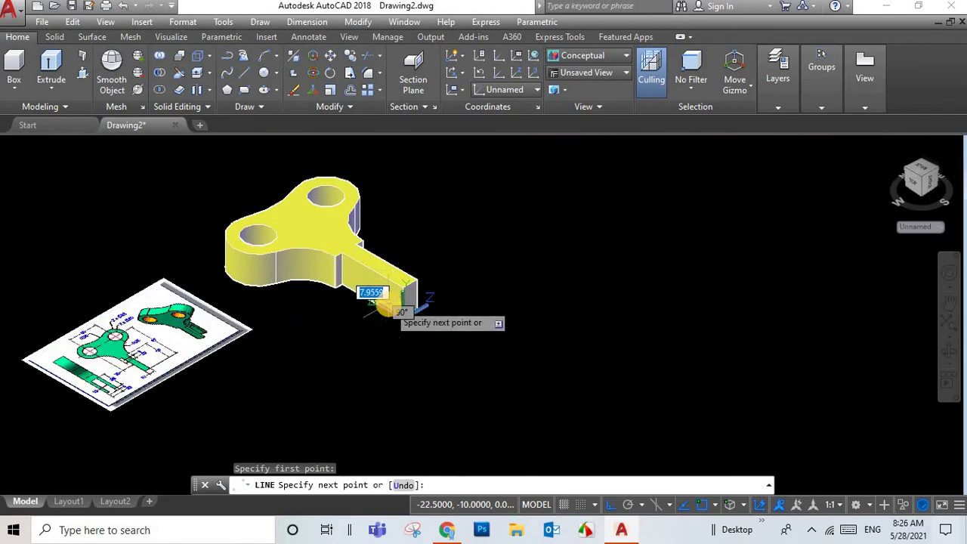
pyautogui.scroll(3, 390, 308)
pyautogui.write('35')
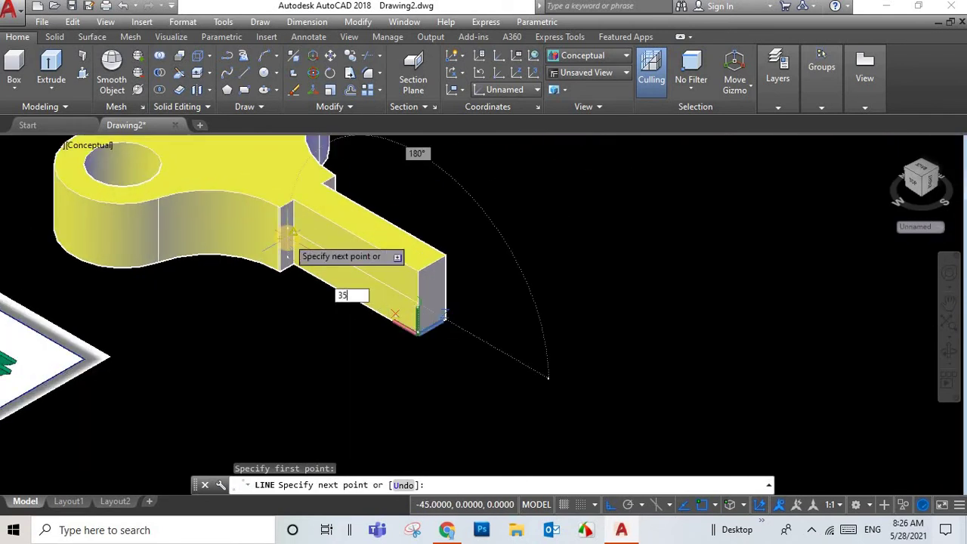
pyautogui.press('Return')
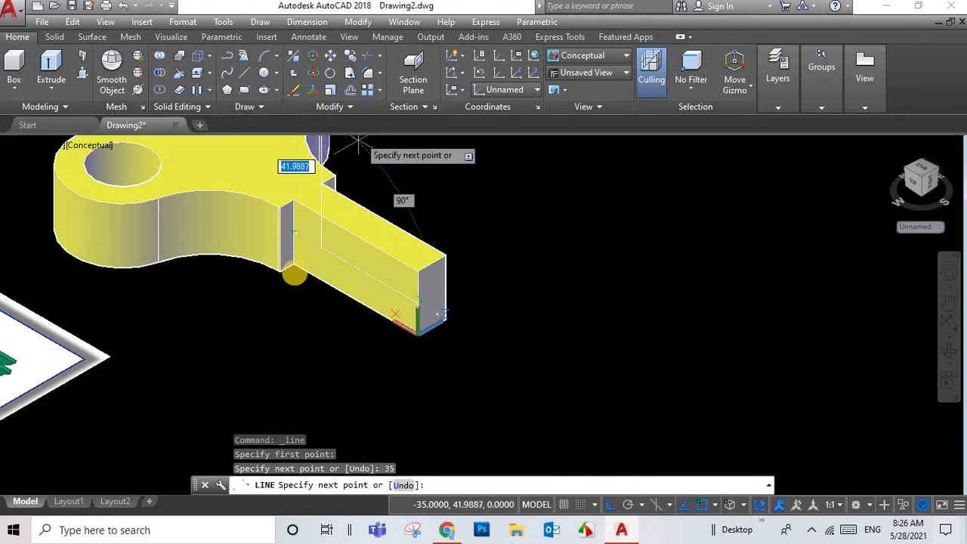
# Complete the slot outline with 5, 35, 10 and 35 segments, closing at the end edge
pyautogui.scroll(-3, 265, 273)
pyautogui.scroll(5, 85, 310)
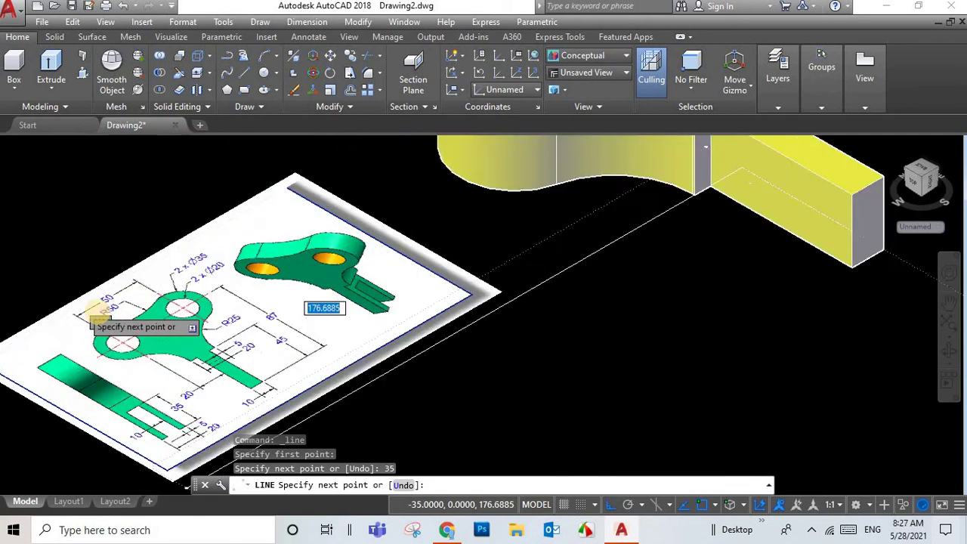
pyautogui.scroll(-1, 98, 393)
pyautogui.scroll(2, 106, 428)
pyautogui.scroll(2, 112, 429)
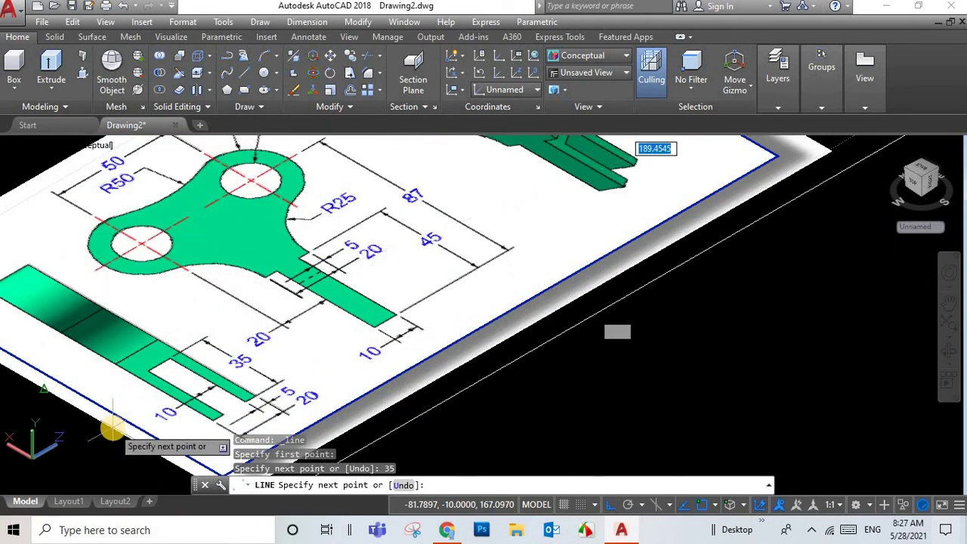
pyautogui.scroll(-4, 151, 400)
pyautogui.scroll(-2, 219, 412)
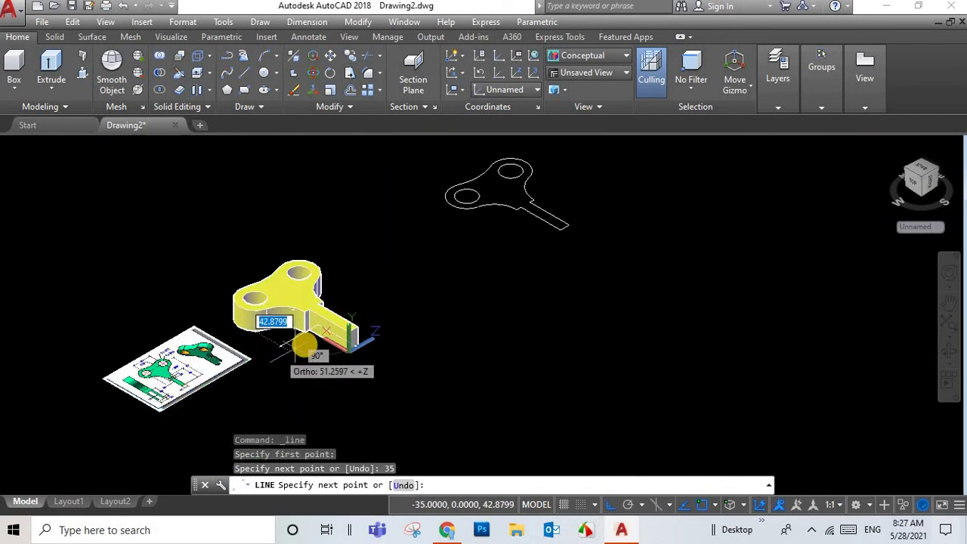
pyautogui.scroll(3, 304, 348)
pyautogui.scroll(3, 310, 340)
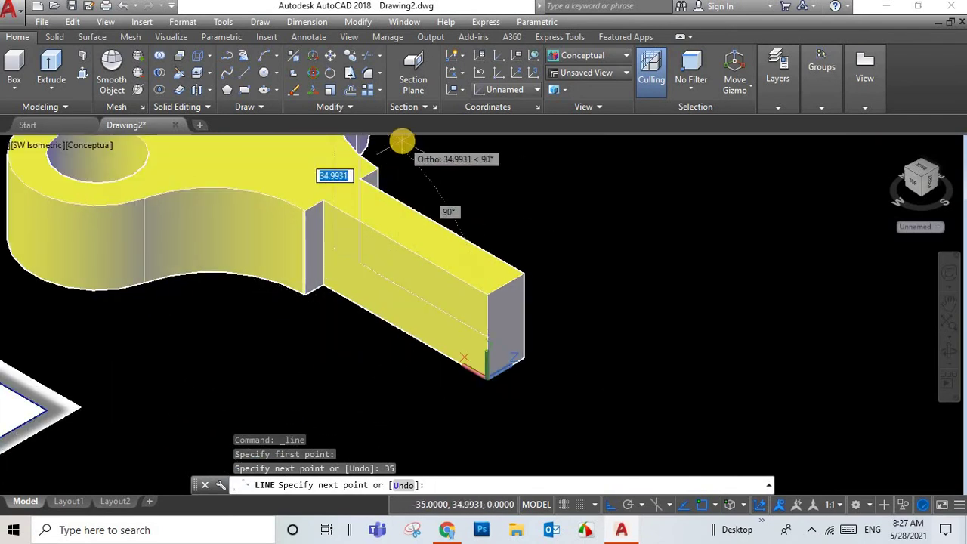
pyautogui.write('5')
pyautogui.press('Return')
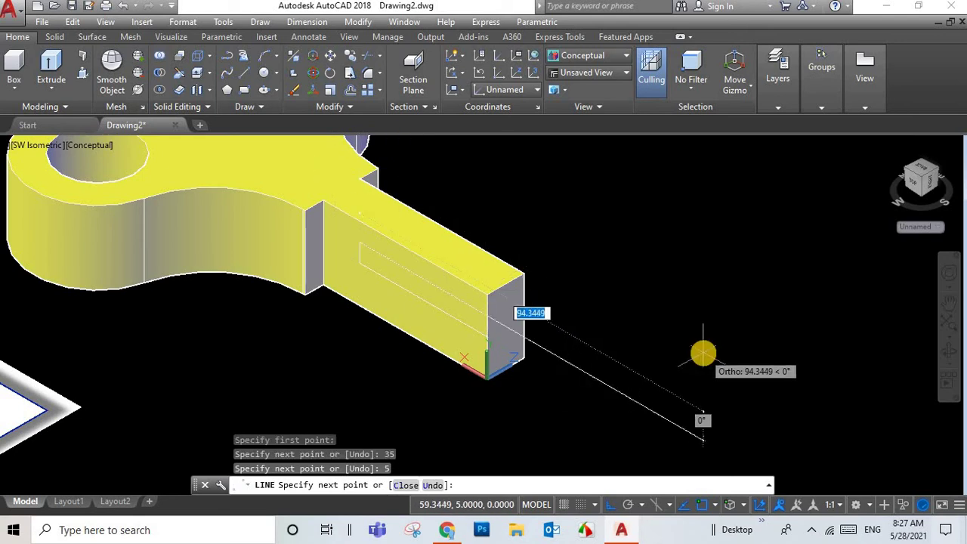
pyautogui.press('Return')
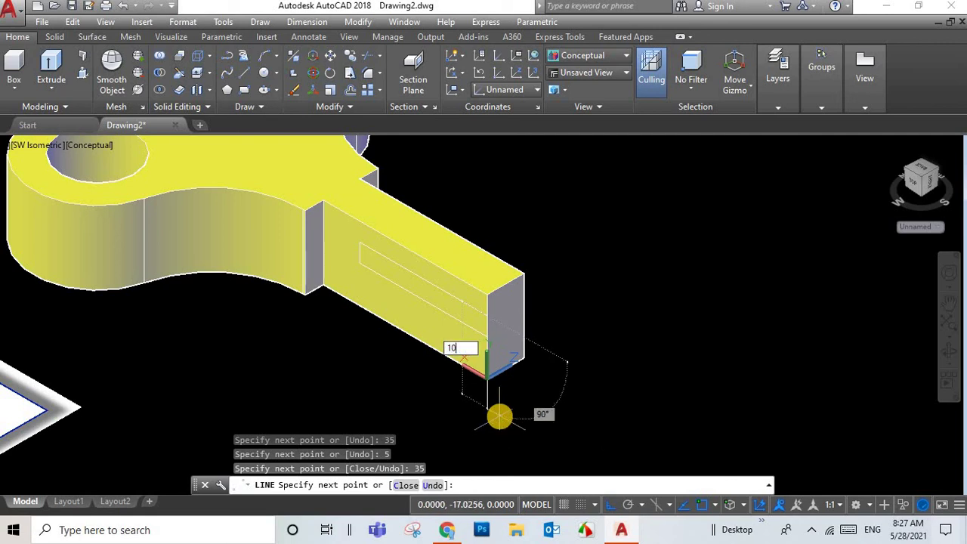
pyautogui.press('Return')
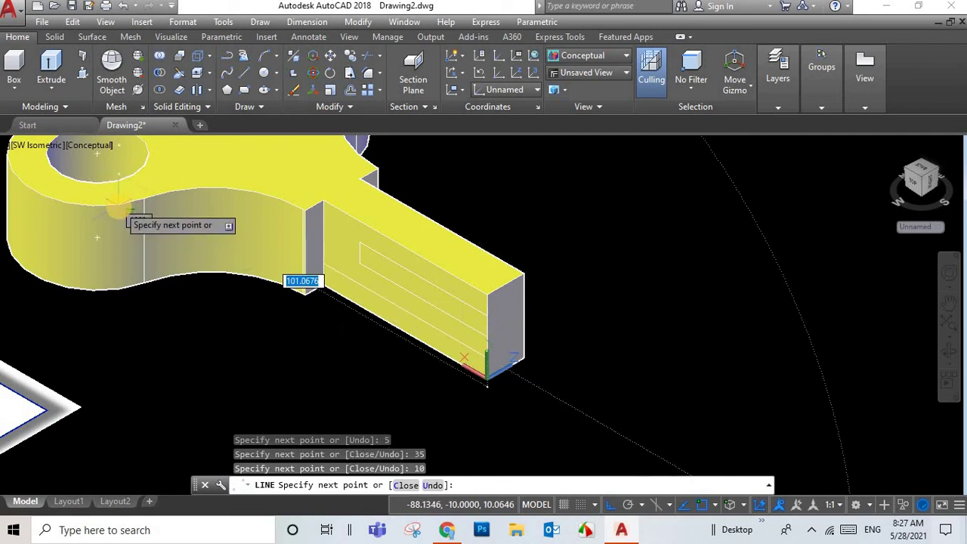
pyautogui.press('Return')
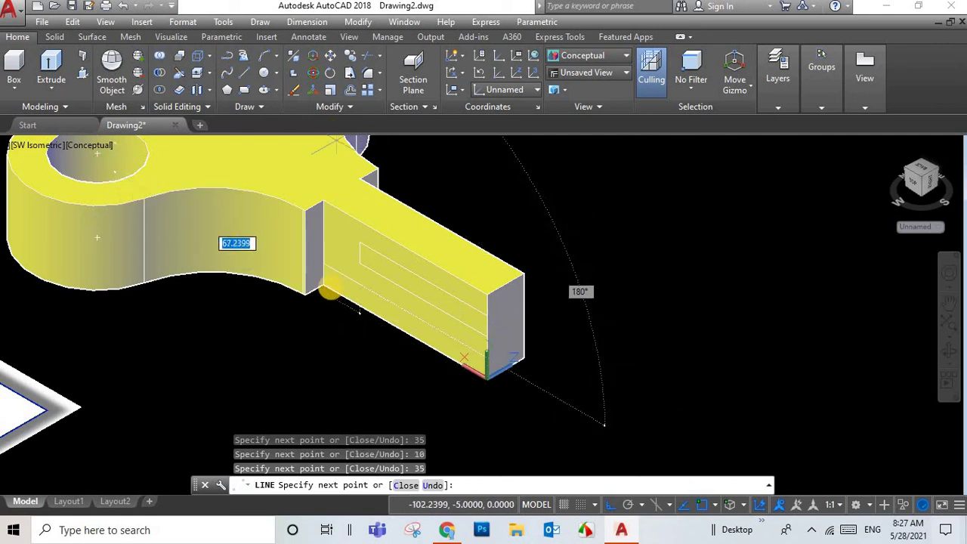
pyautogui.click(335, 269)
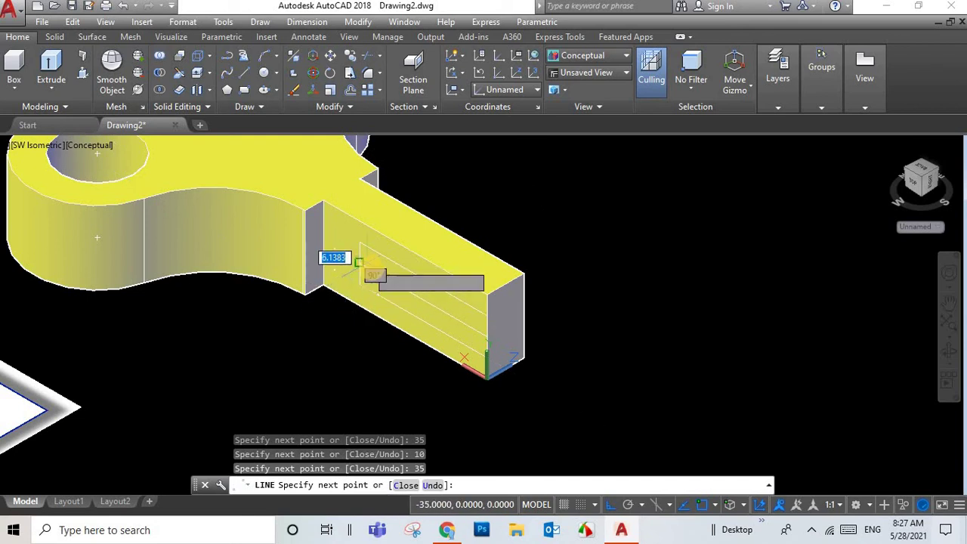
pyautogui.rightClick(335, 270)
pyautogui.click(344, 269)
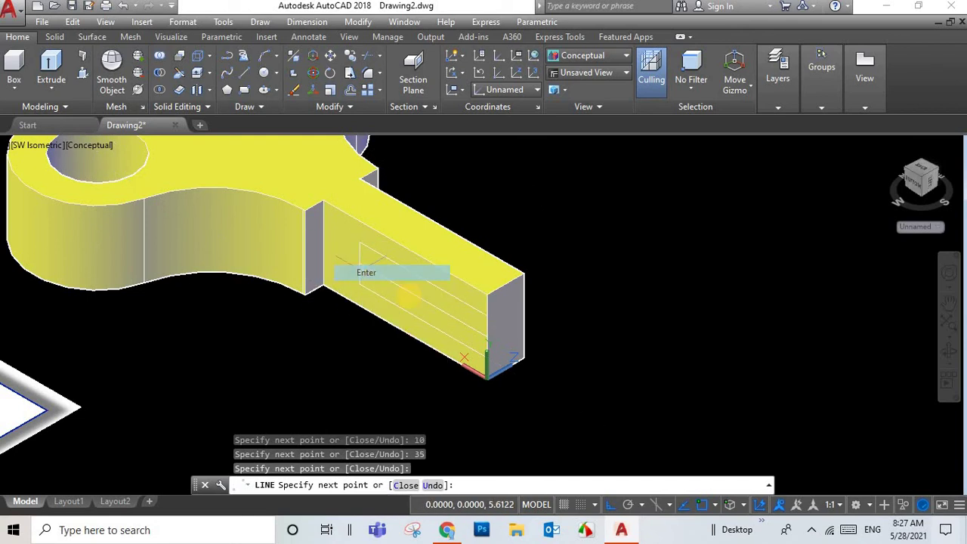
# Restore the bracket solid after accidentally deleting it
pyautogui.click(411, 292)
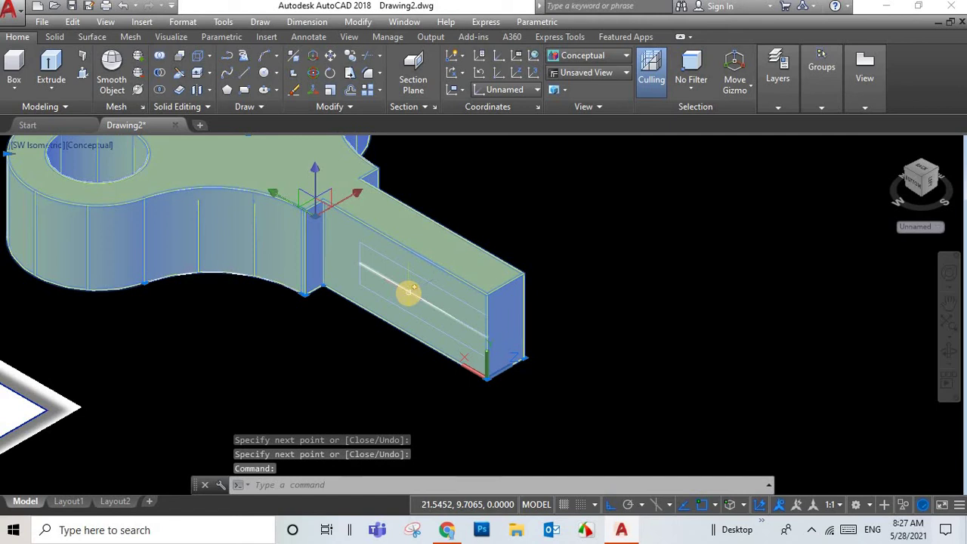
pyautogui.press('Escape')
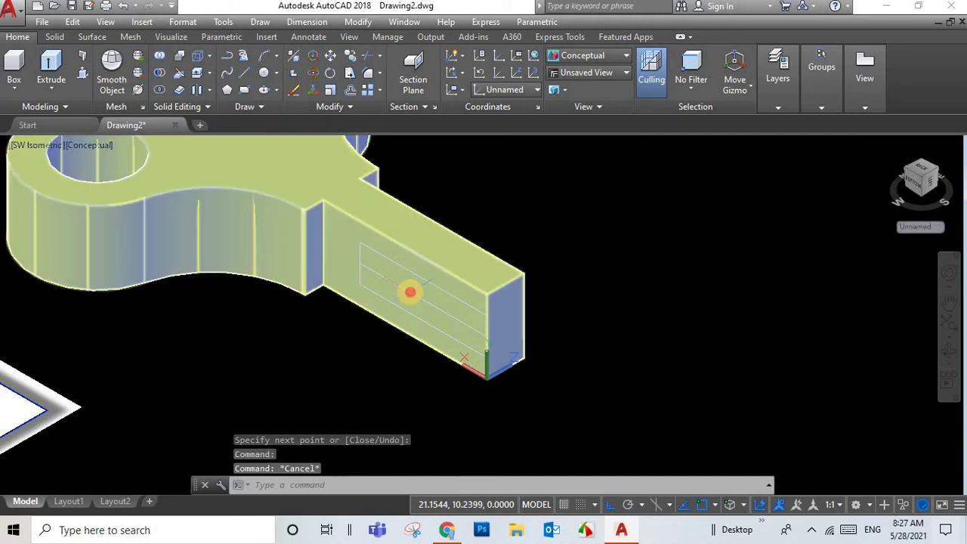
pyautogui.click(410, 292)
pyautogui.scroll(2, 442, 307)
pyautogui.press('Delete')
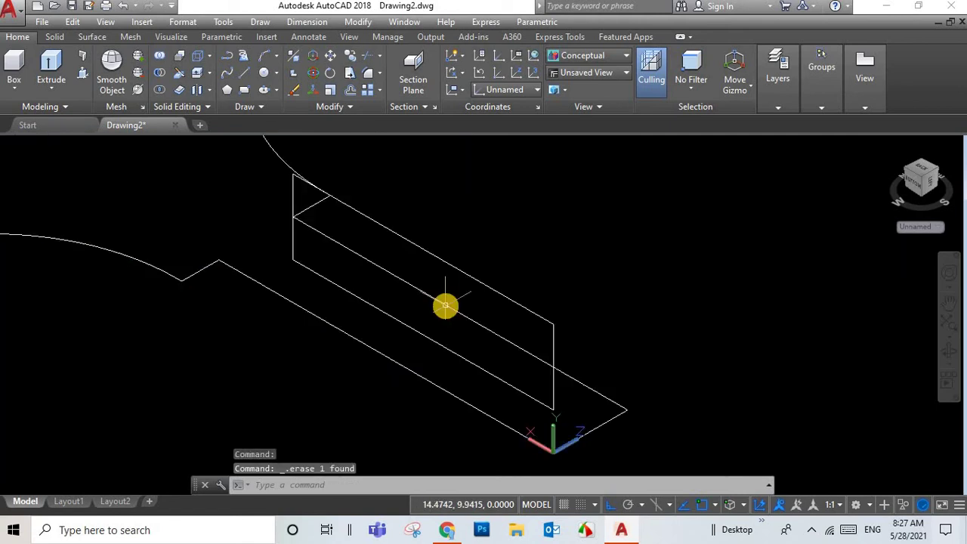
pyautogui.hotkey('ctrl', 'z')
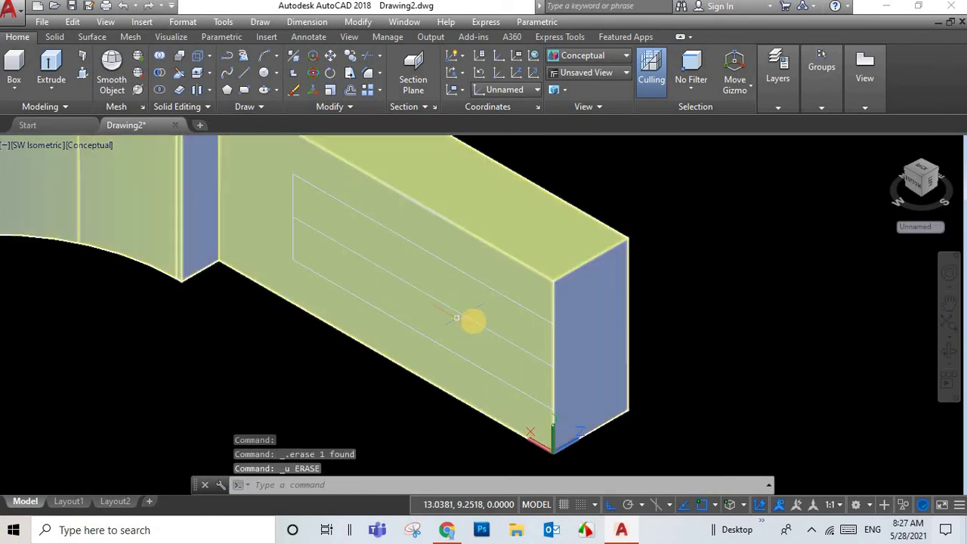
pyautogui.press('Escape')
pyautogui.scroll(1, 527, 325)
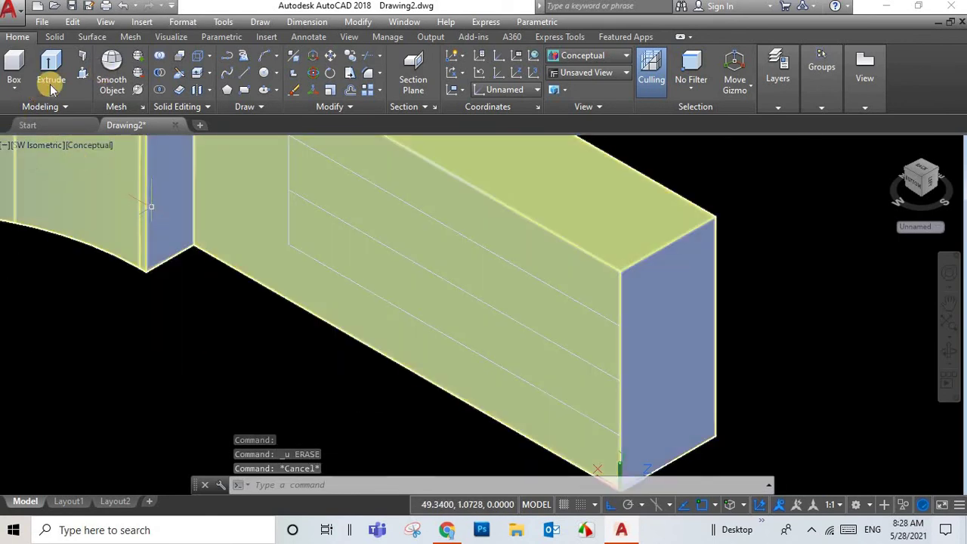
# Press-pull the arm's slot strips so the 35-long slot cuts through the forked end
pyautogui.click(83, 75)
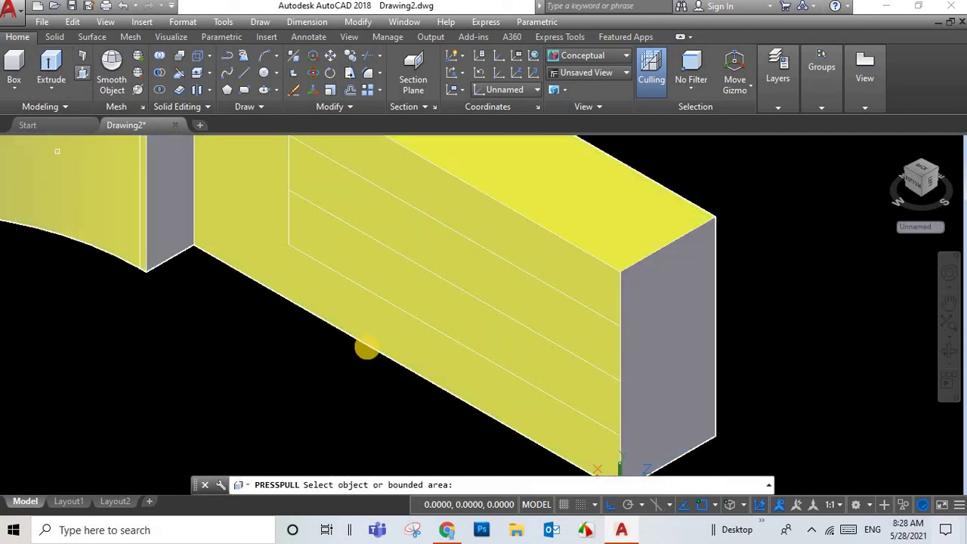
pyautogui.click(432, 249)
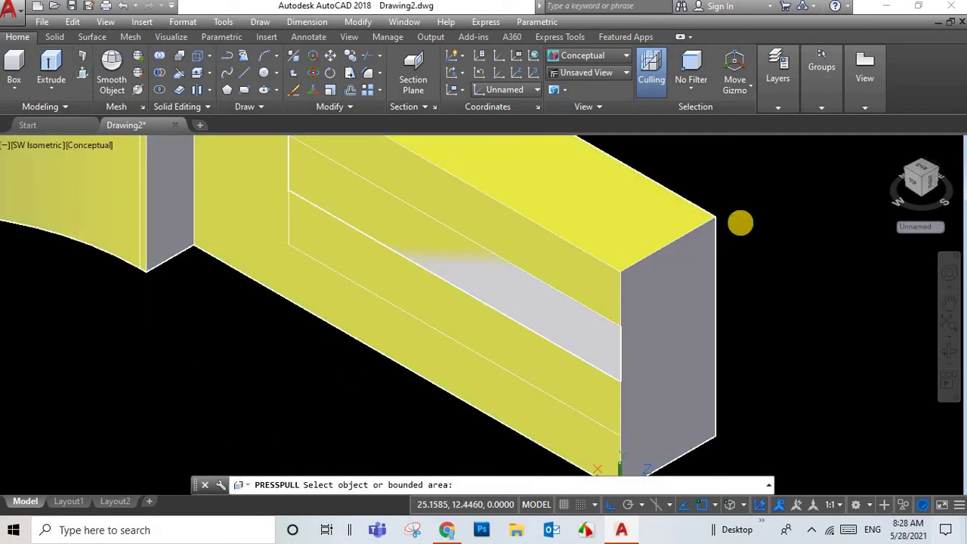
pyautogui.click(759, 217)
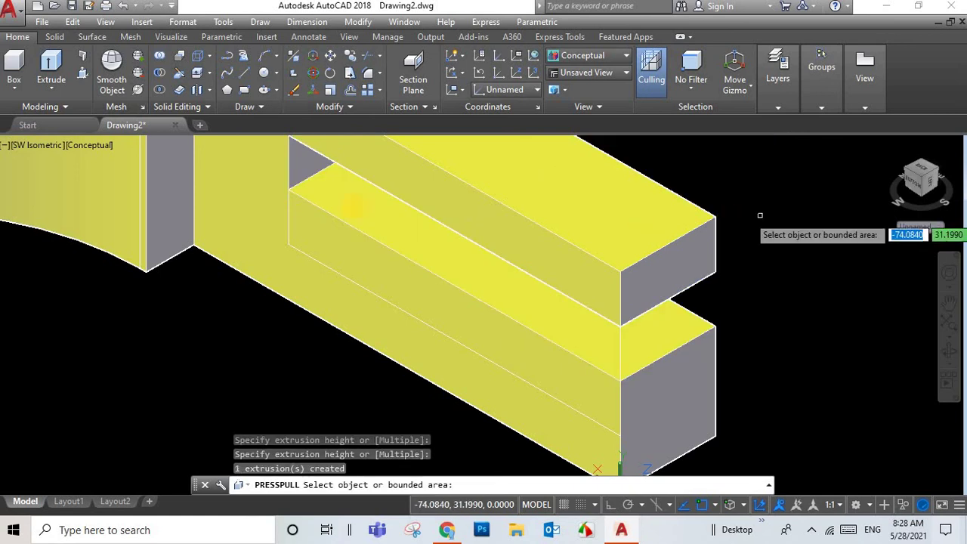
pyautogui.click(80, 74)
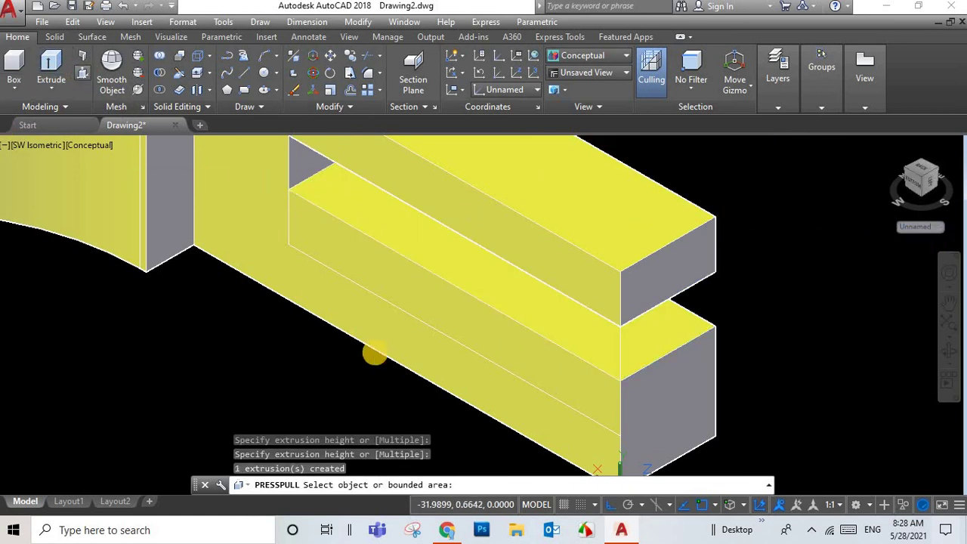
pyautogui.click(703, 291)
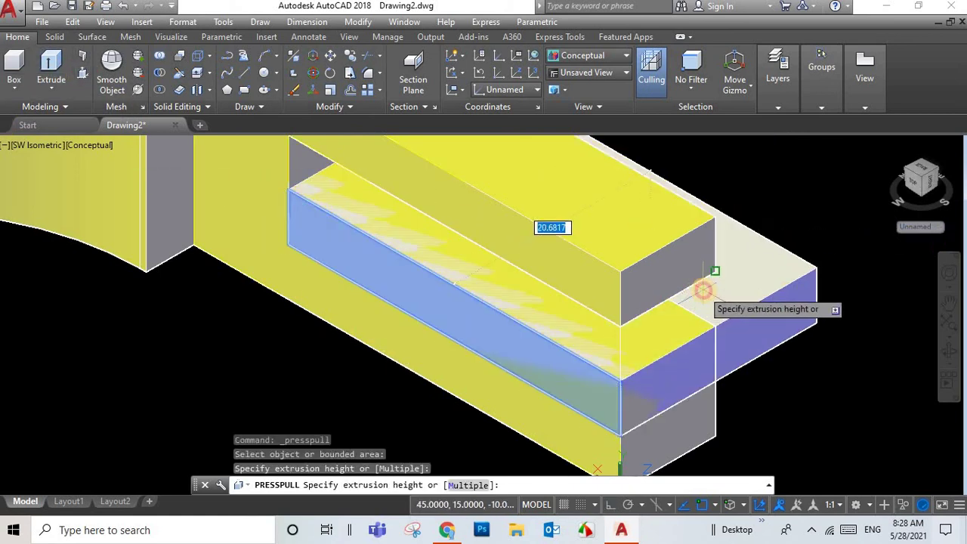
pyautogui.click(702, 286)
pyautogui.scroll(-4, 627, 311)
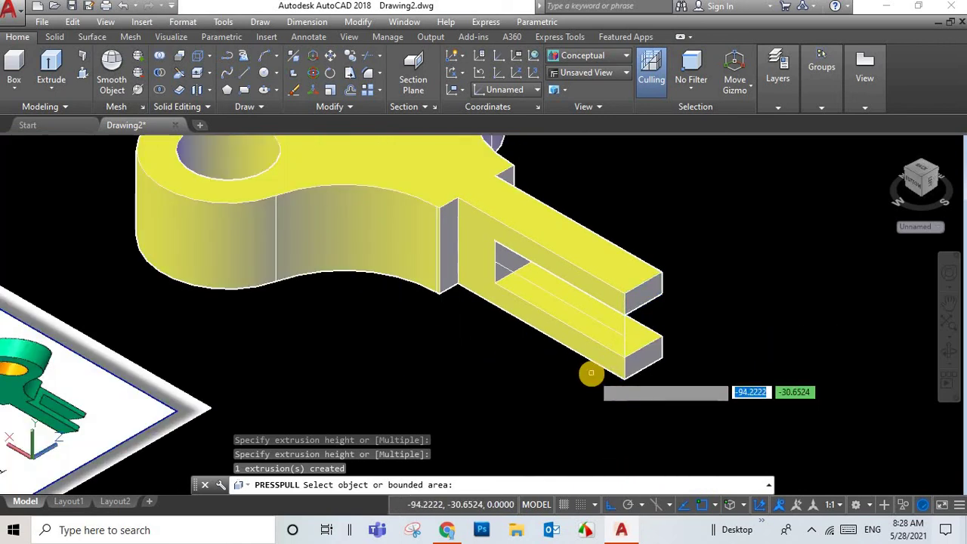
pyautogui.scroll(1, 591, 373)
pyautogui.scroll(-3, 590, 371)
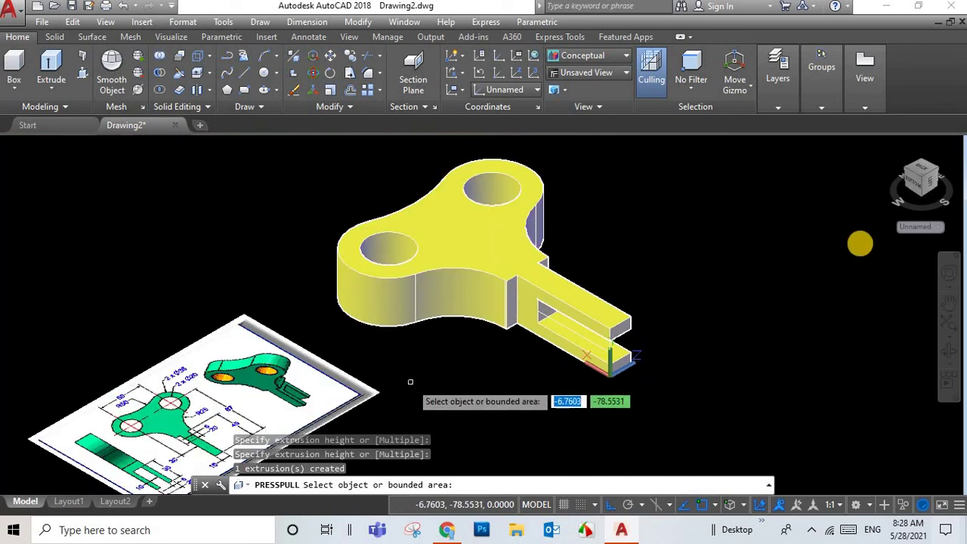
# Reset the UCS to World and switch to a different isometric preset view
pyautogui.click(924, 161)
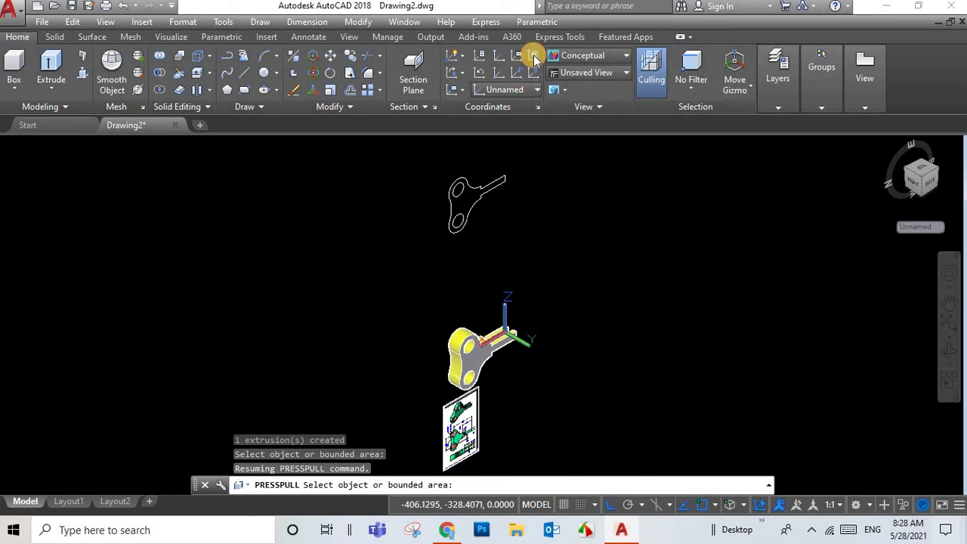
pyautogui.click(533, 59)
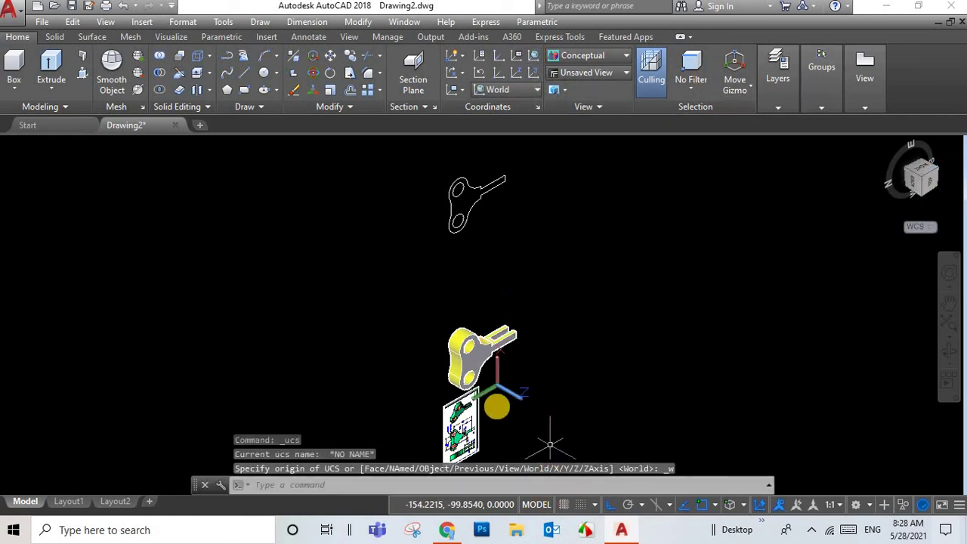
pyautogui.click(920, 182)
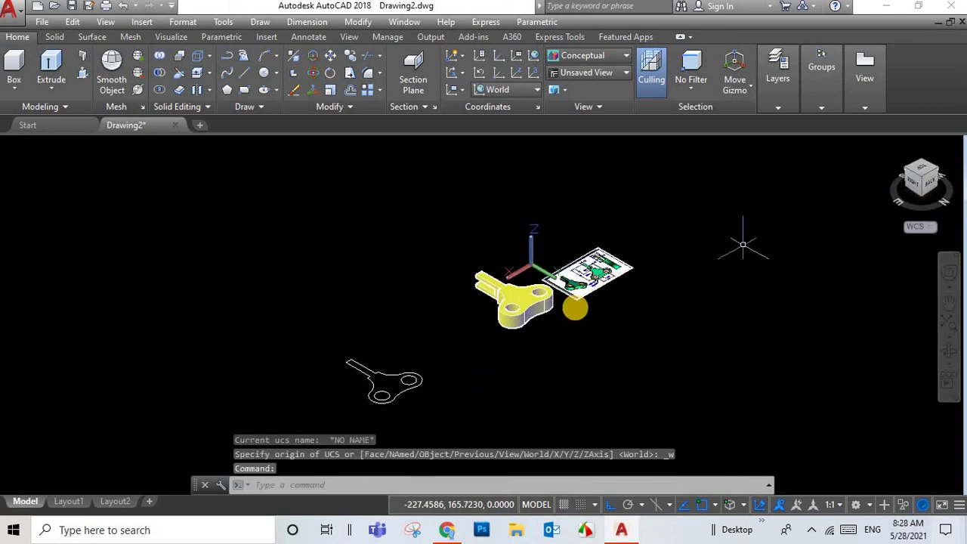
pyautogui.scroll(3, 575, 307)
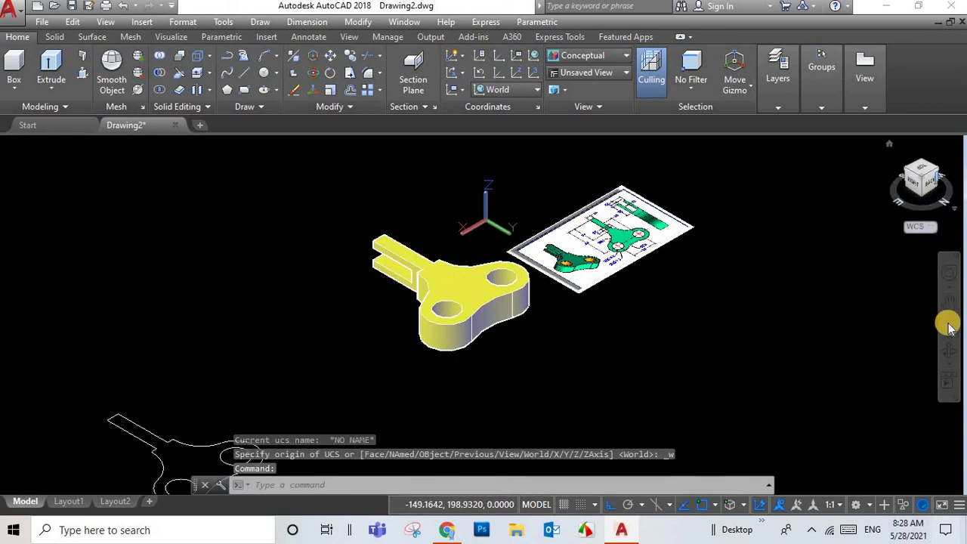
# Orbit the model round to a fresh isometric angle
pyautogui.click(950, 349)
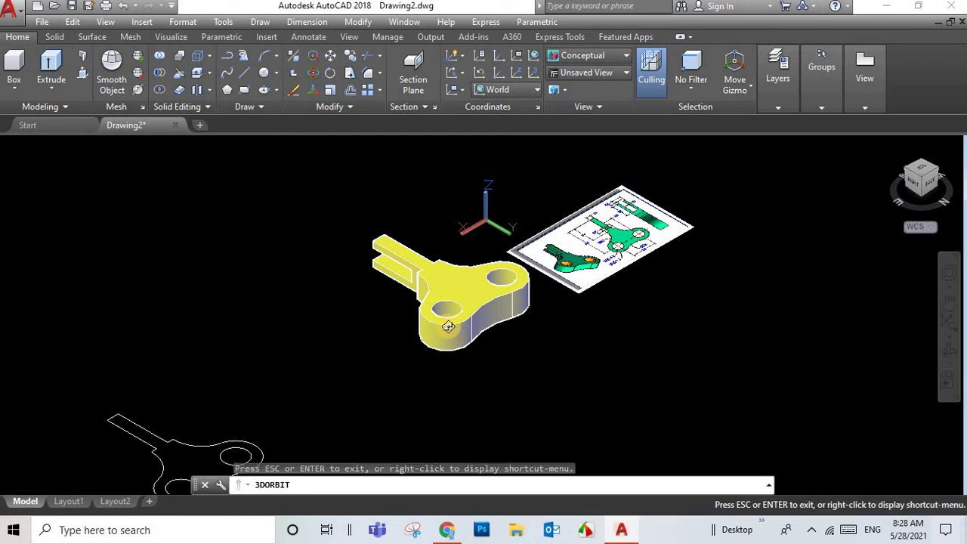
pyautogui.moveTo(482, 326)
pyautogui.mouseDown()
pyautogui.moveTo(547, 295)
pyautogui.moveTo(607, 300)
pyautogui.moveTo(700, 232)
pyautogui.moveTo(639, 350)
pyautogui.moveTo(642, 386)
pyautogui.moveTo(690, 388)
pyautogui.moveTo(505, 371)
pyautogui.moveTo(499, 324)
pyautogui.moveTo(554, 339)
pyautogui.moveTo(712, 355)
pyautogui.moveTo(656, 382)
pyautogui.moveTo(748, 339)
pyautogui.mouseUp()
pyautogui.rightClick(824, 253)
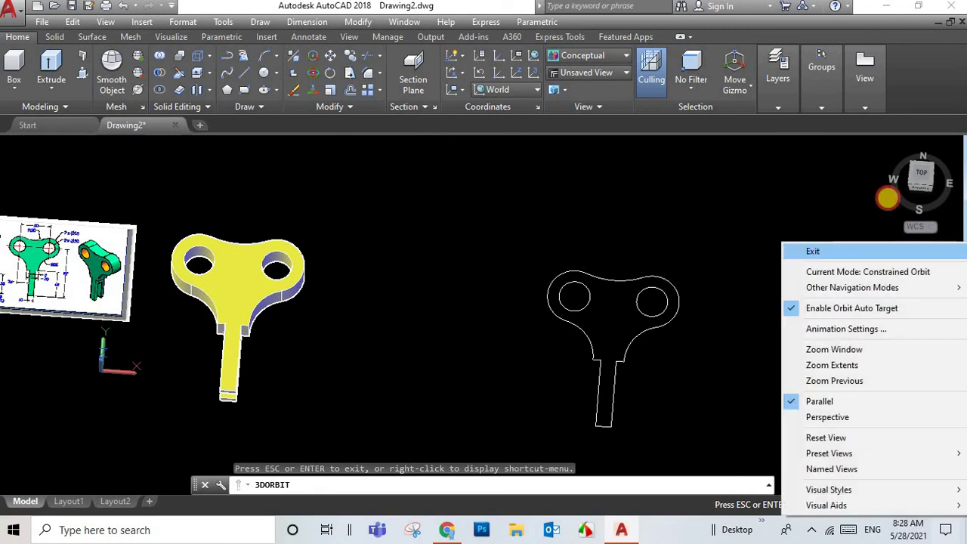
pyautogui.click(816, 250)
pyautogui.moveTo(335, 371)
pyautogui.keyDown('shift'); pyautogui.mouseDown(button='middle')
pyautogui.moveTo(384, 389)
pyautogui.moveTo(703, 189)
pyautogui.mouseUp(button='middle'); pyautogui.keyUp('shift')
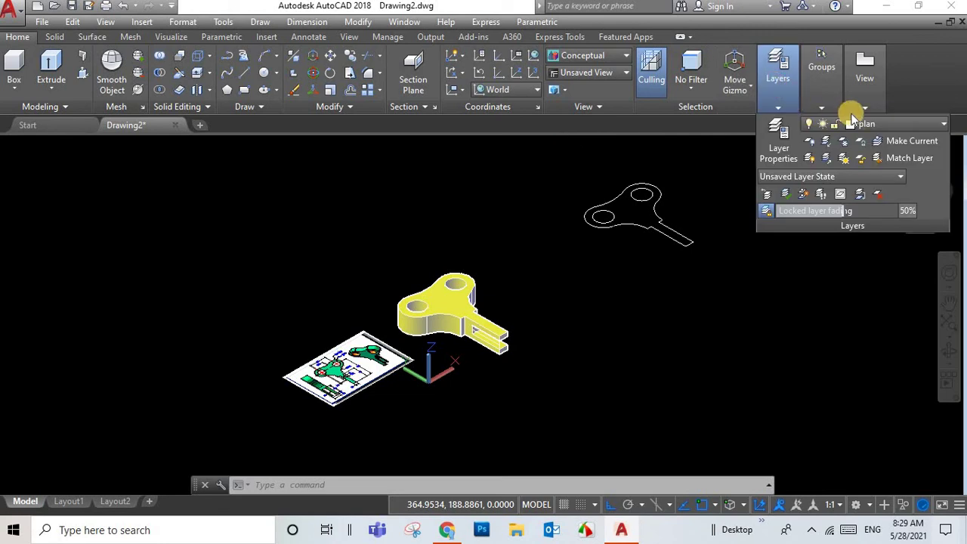
pyautogui.moveTo(779, 79)
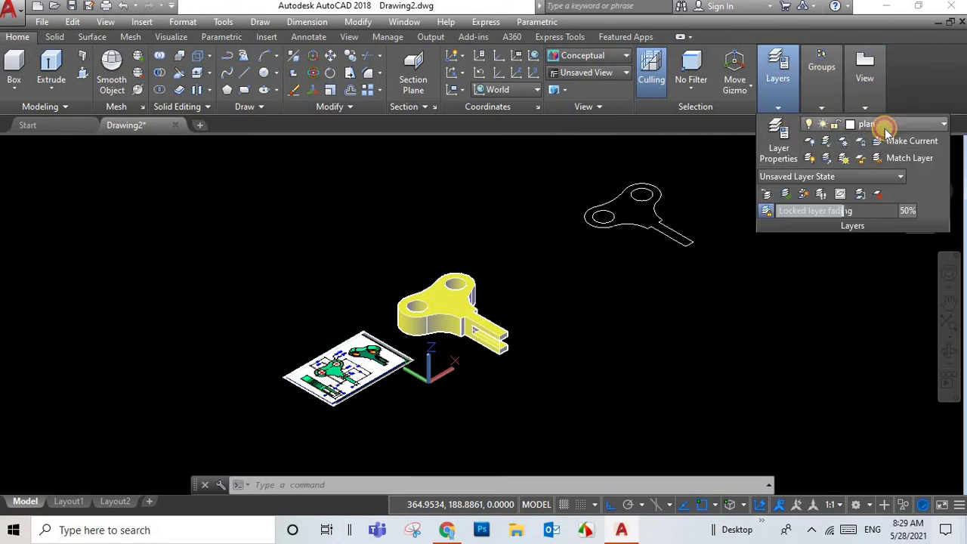
# Turn on the axe layer so the red axis lines appear
pyautogui.click(865, 125)
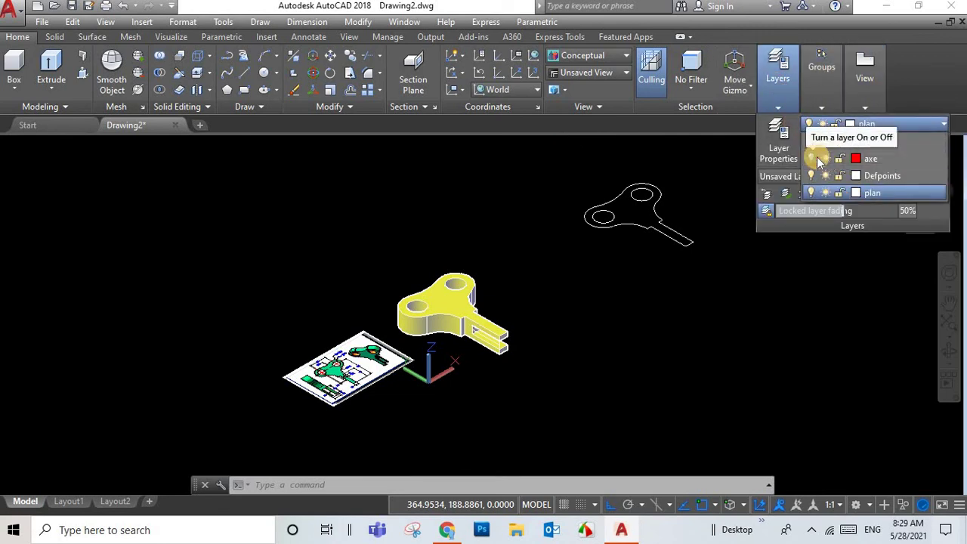
pyautogui.click(812, 159)
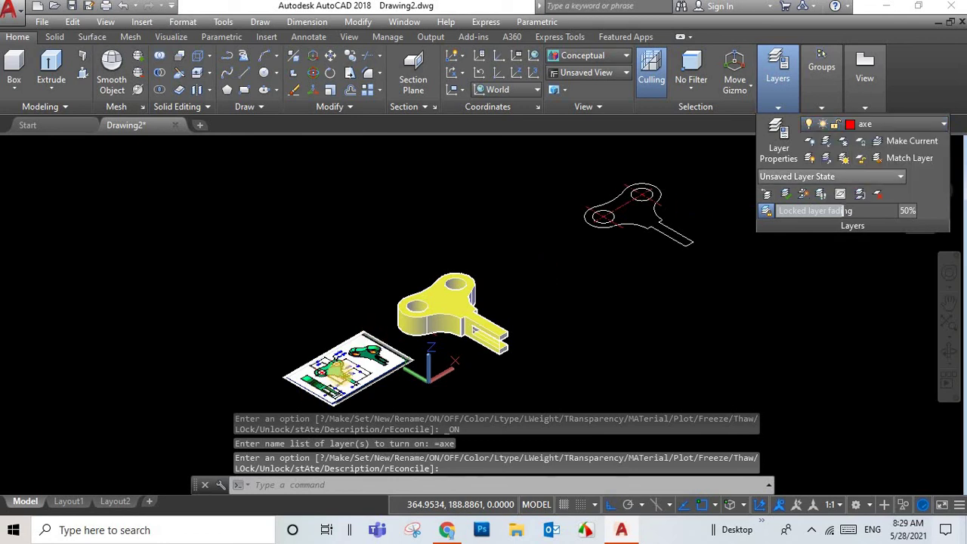
pyautogui.scroll(3, 406, 332)
pyautogui.click(439, 321)
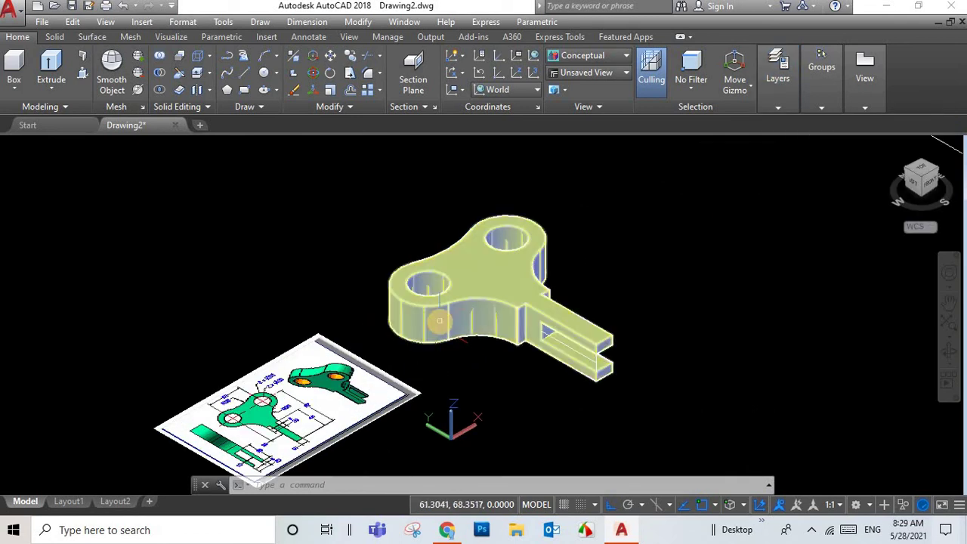
pyautogui.press('Escape')
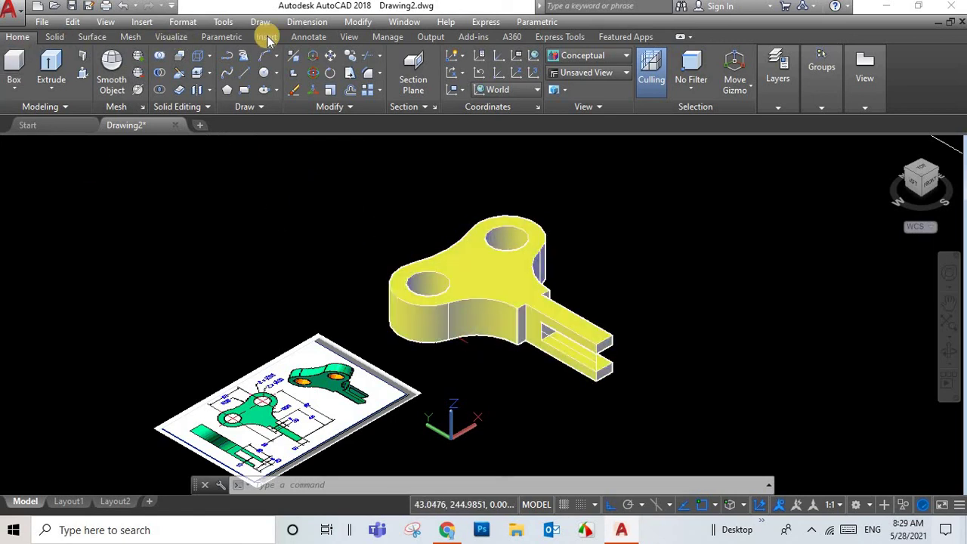
# Move the yellow solid 20 units down along Z from the hole centre
pyautogui.click(330, 56)
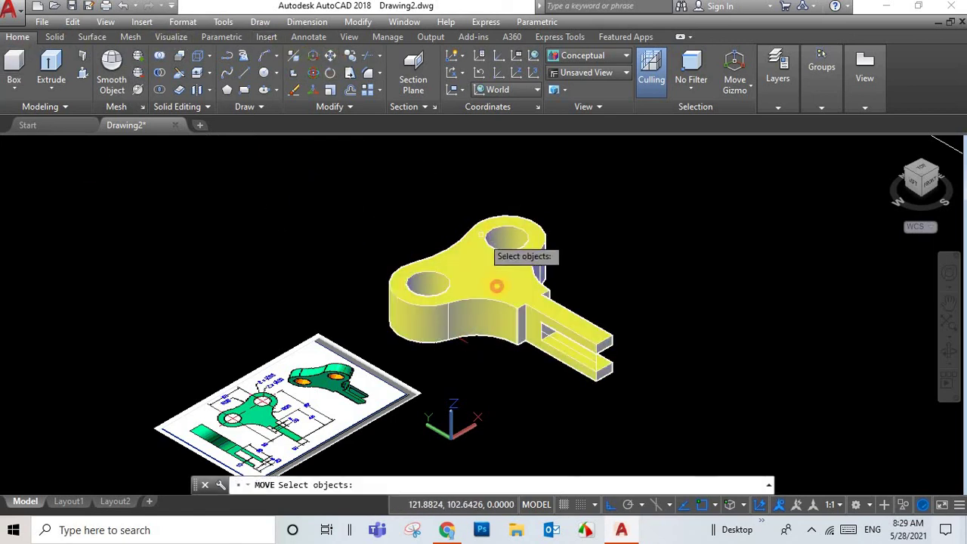
pyautogui.click(491, 286)
pyautogui.press('Return')
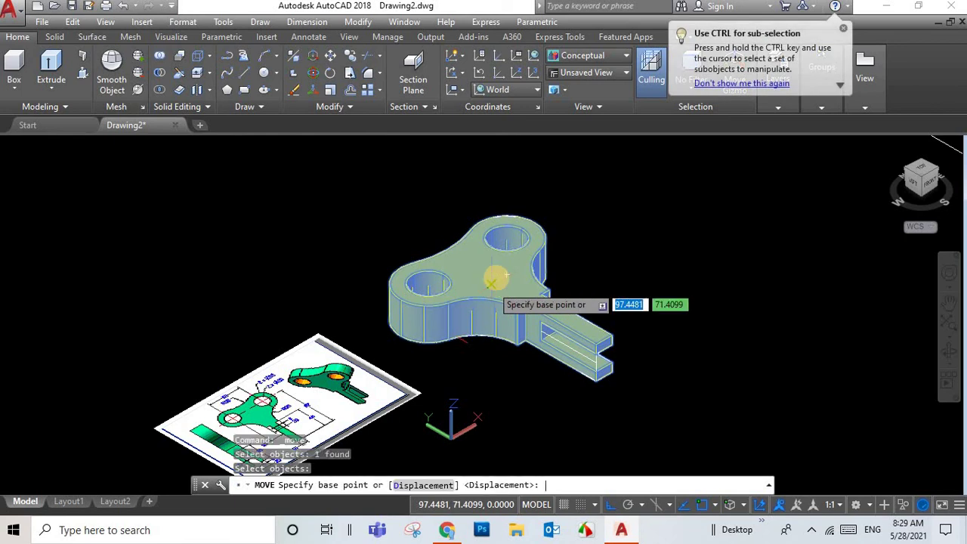
pyautogui.click(506, 278)
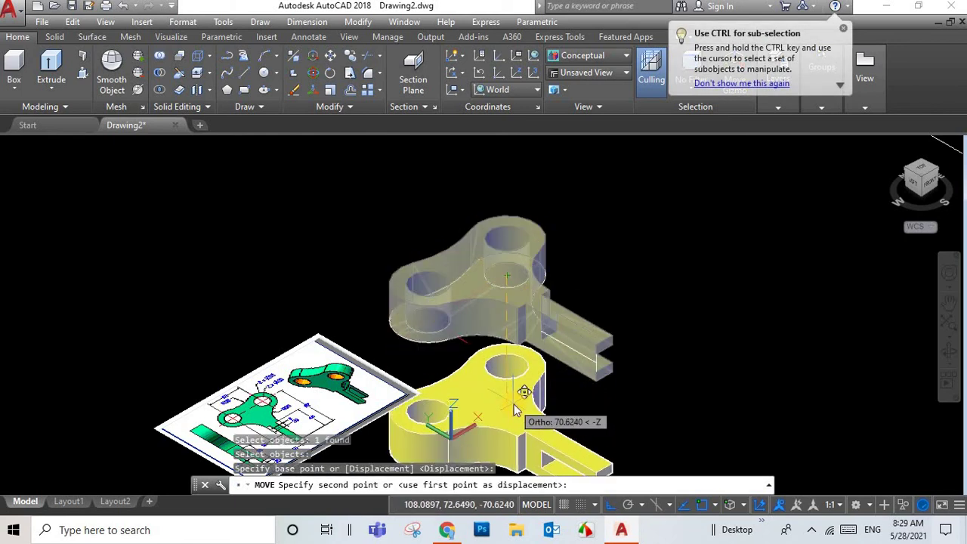
pyautogui.write('20')
pyautogui.press('Return')
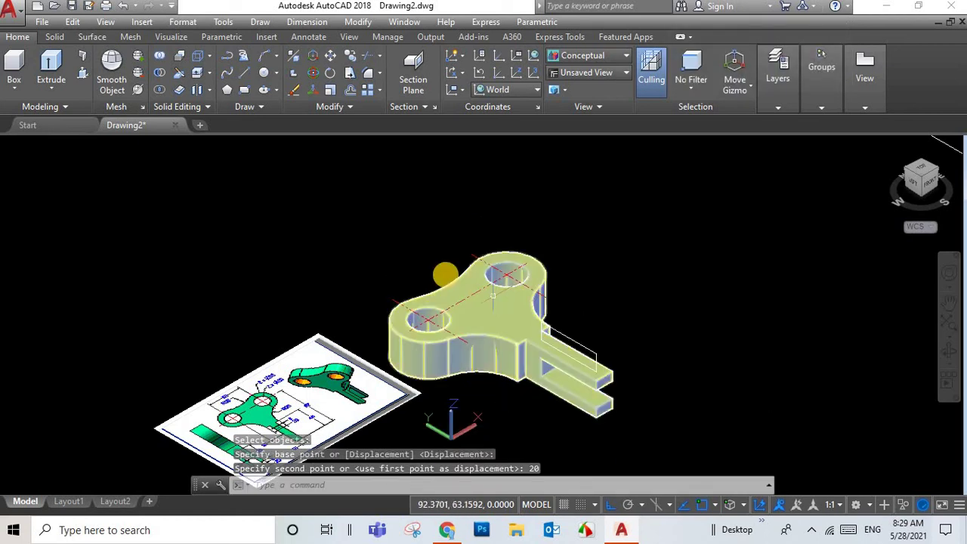
pyautogui.scroll(3, 445, 273)
pyautogui.scroll(-3, 445, 274)
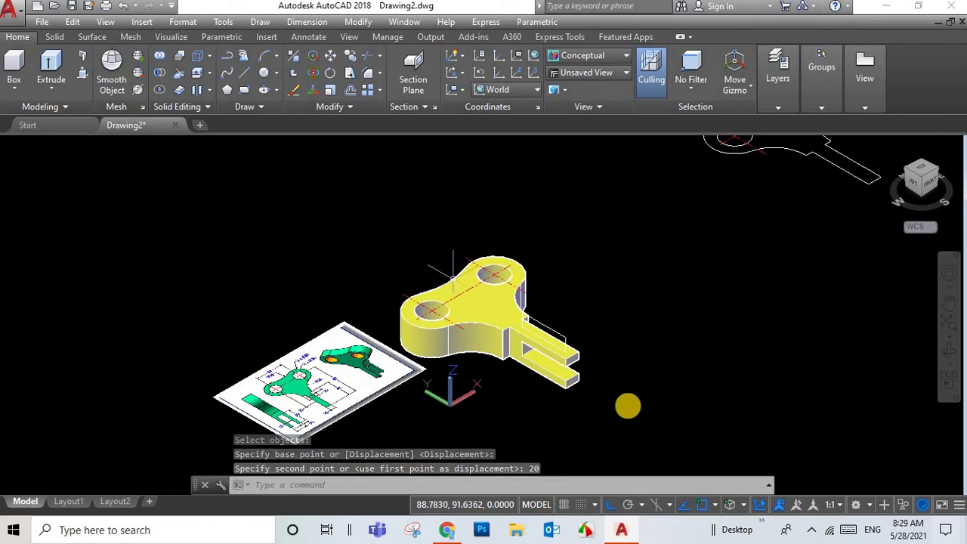
pyautogui.scroll(2, 524, 274)
pyautogui.scroll(2, 507, 264)
# Erase the stray profile line lying on top of the slotted arm
pyautogui.keyDown('ctrl'); pyautogui.click(510, 261); pyautogui.keyUp('ctrl')
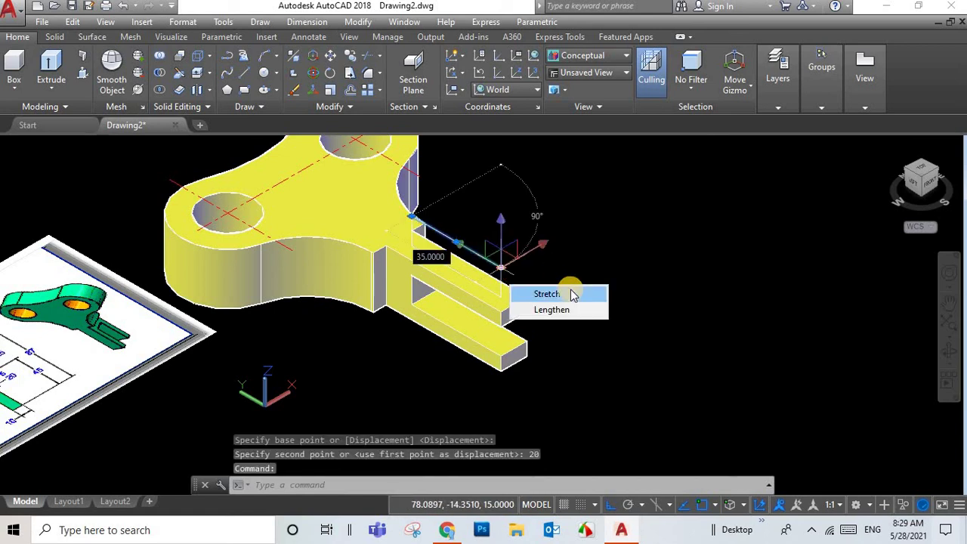
pyautogui.press('Escape')
pyautogui.press('Escape')
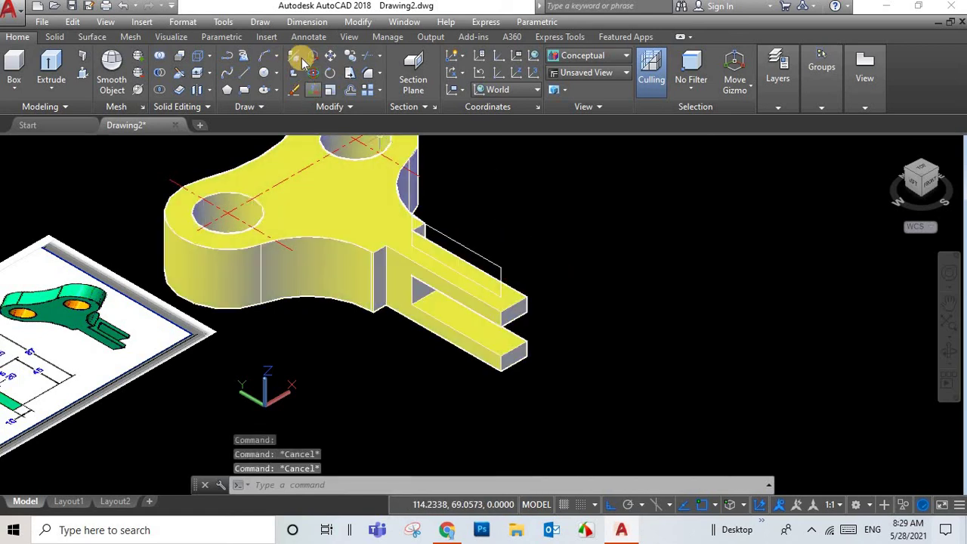
pyautogui.keyDown('ctrl'); pyautogui.click(481, 258); pyautogui.keyUp('ctrl')
pyautogui.press('Delete')
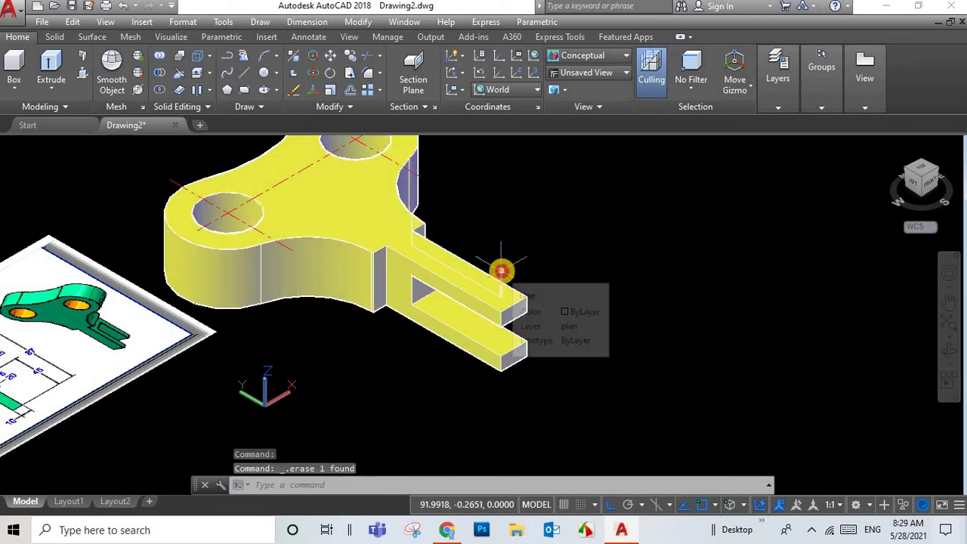
pyautogui.keyDown('ctrl'); pyautogui.click(501, 274); pyautogui.keyUp('ctrl')
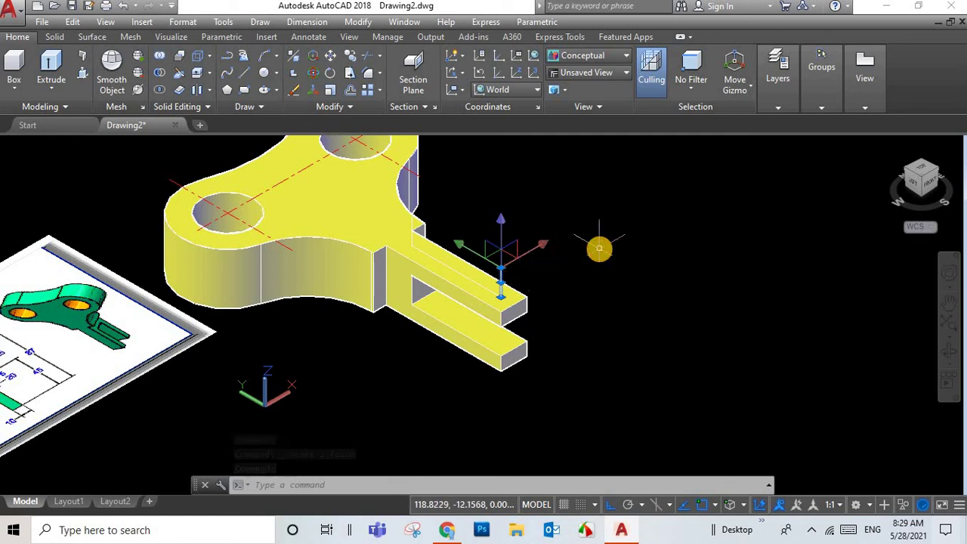
pyautogui.click(599, 248)
pyautogui.press('Escape')
pyautogui.press('Escape')
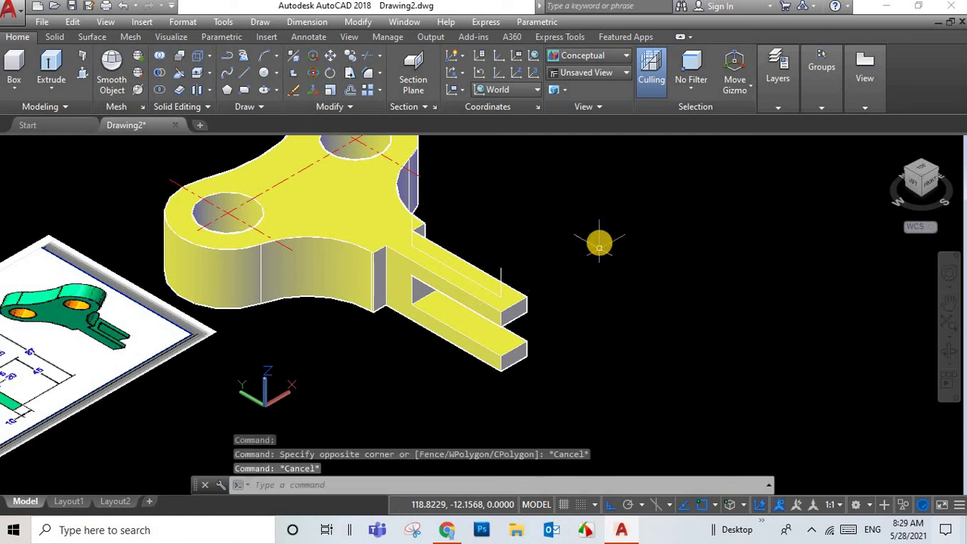